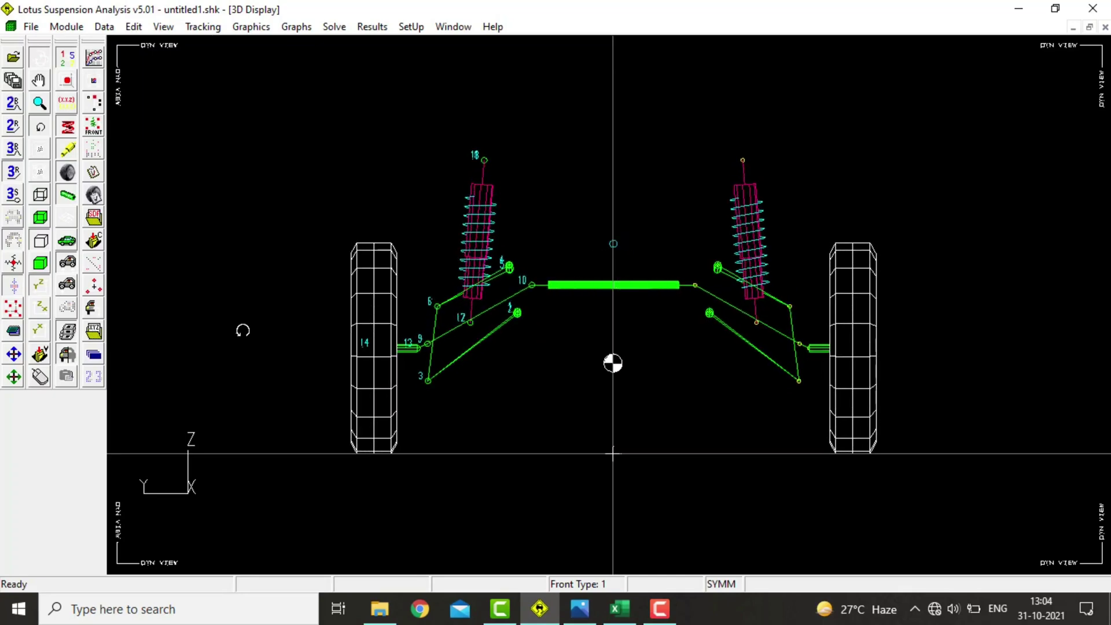
pyautogui.moveTo(244, 330)
pyautogui.mouseDown()
pyautogui.moveTo(248, 360)
pyautogui.moveTo(373, 380)
pyautogui.moveTo(243, 330)
pyautogui.mouseUp()
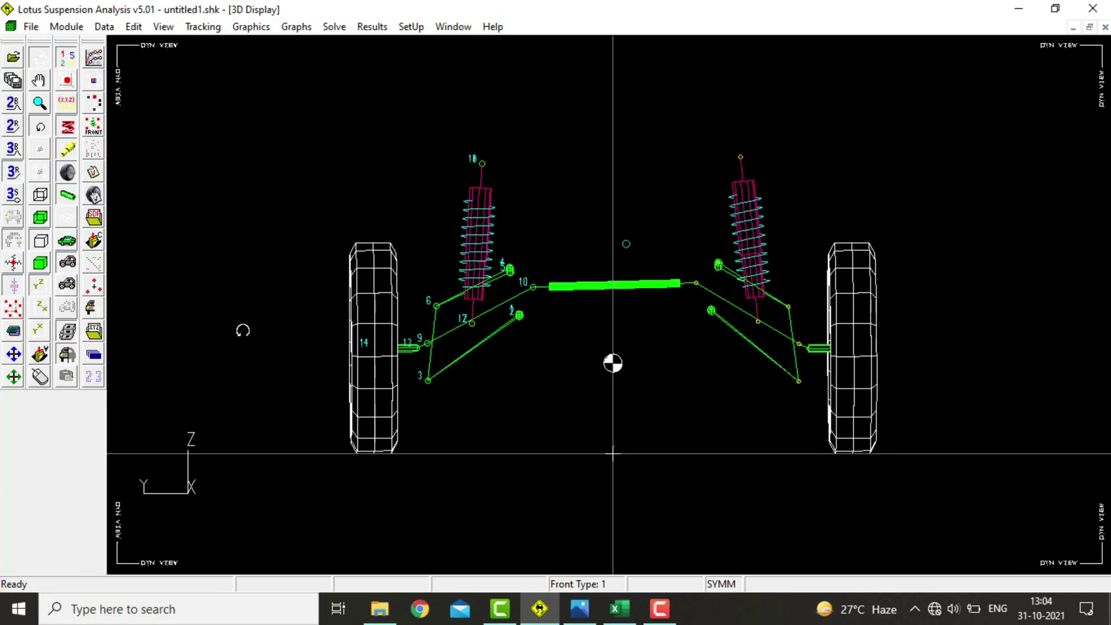
pyautogui.moveTo(243, 330); pyautogui.dragTo(248, 359)
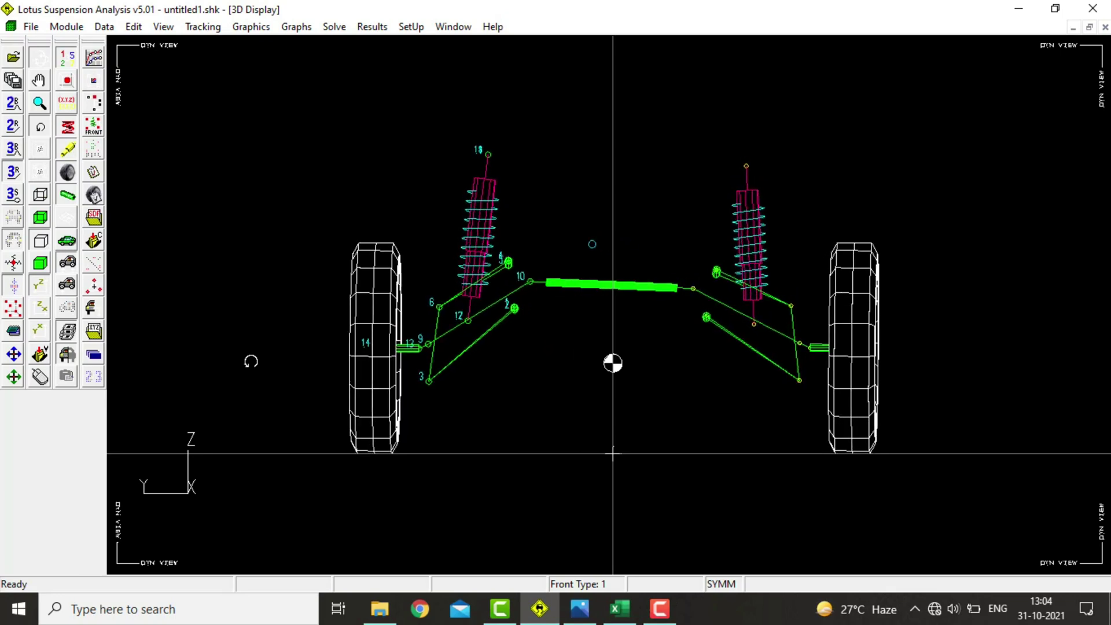
pyautogui.click(66, 336)
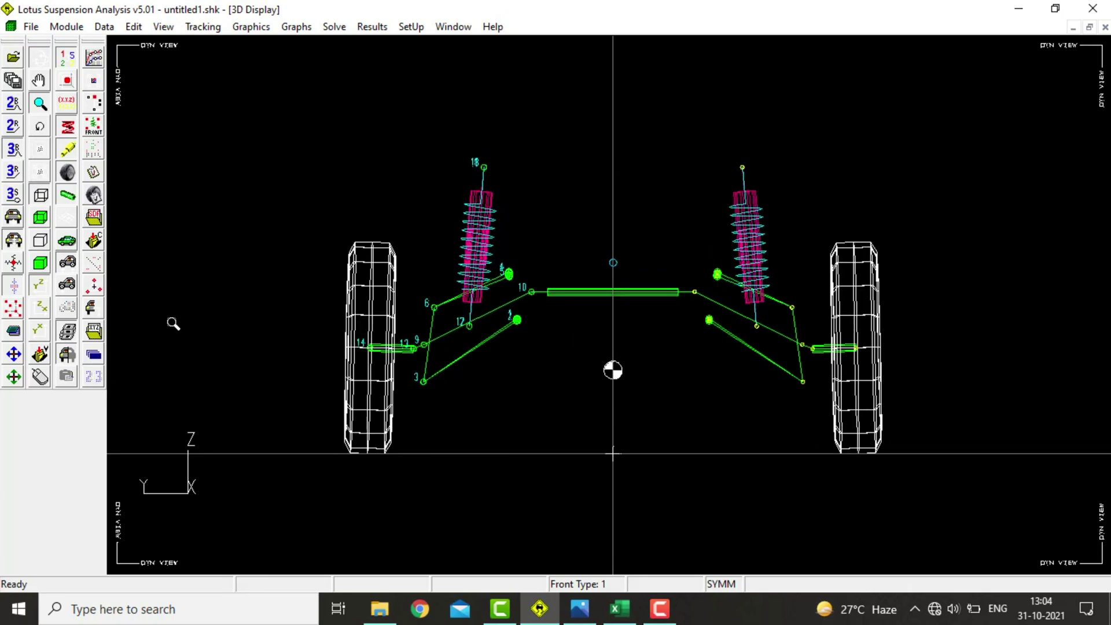
pyautogui.moveTo(183, 244); pyautogui.dragTo(660, 421)
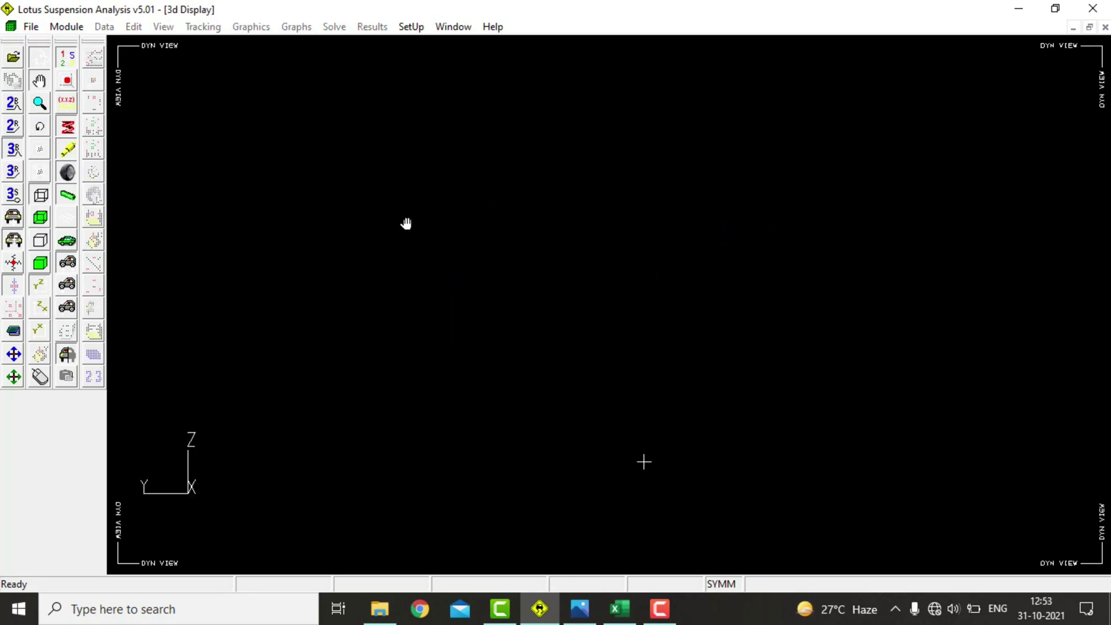
# - Start a new symmetric 3D model with Def. -ve Y Side off and front suspension Type 1: Double Wishbone, damper to lower wishbone
pyautogui.click(30, 27)
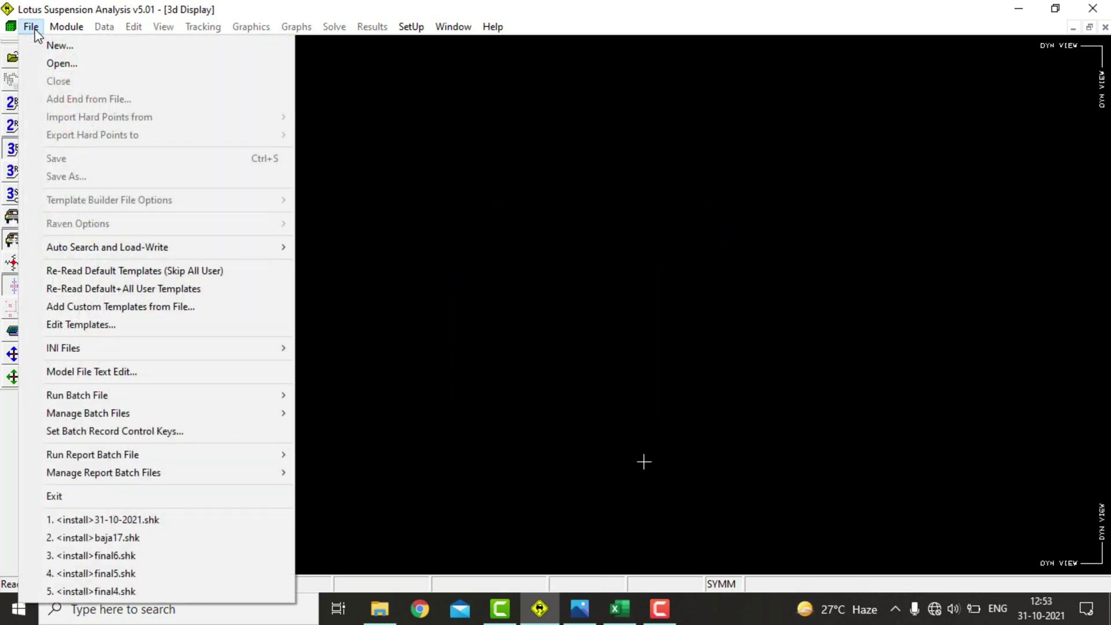
pyautogui.click(50, 45)
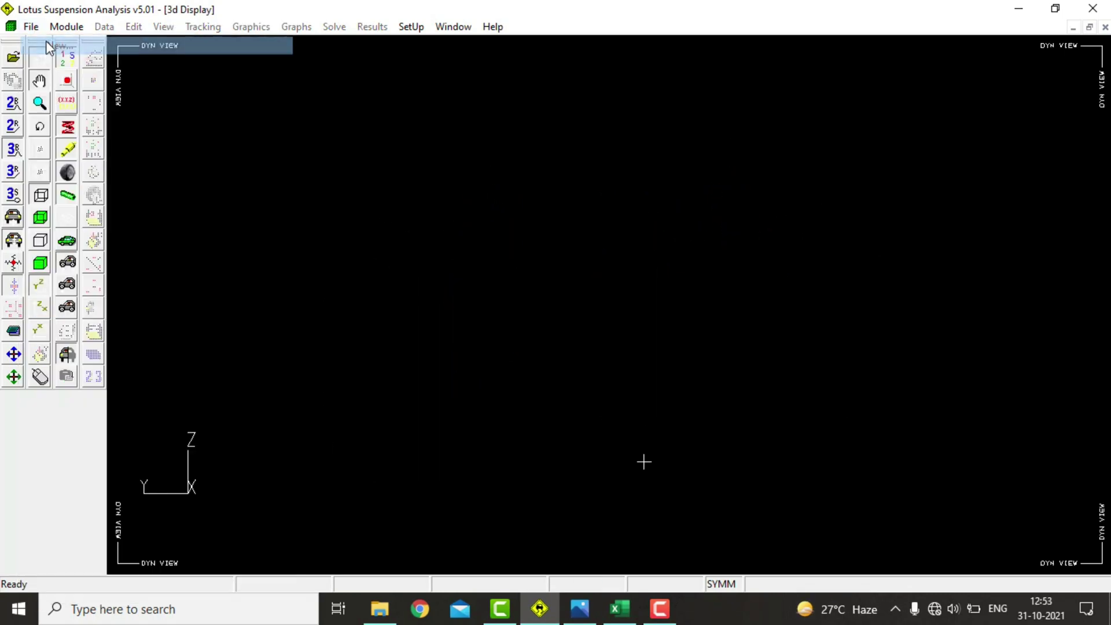
pyautogui.click(355, 60)
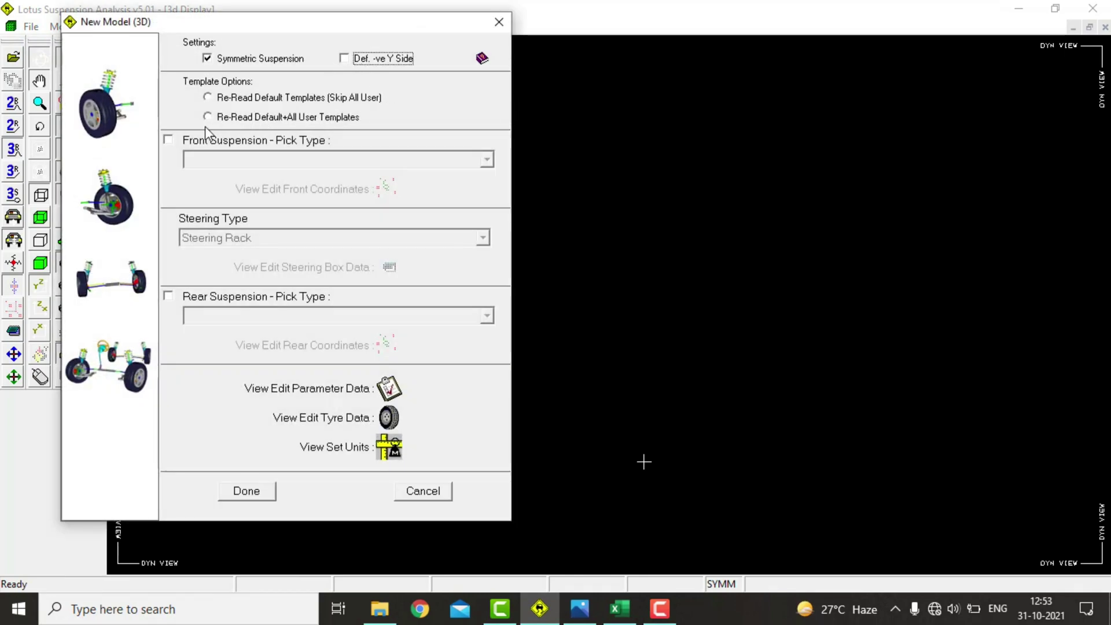
pyautogui.click(168, 140)
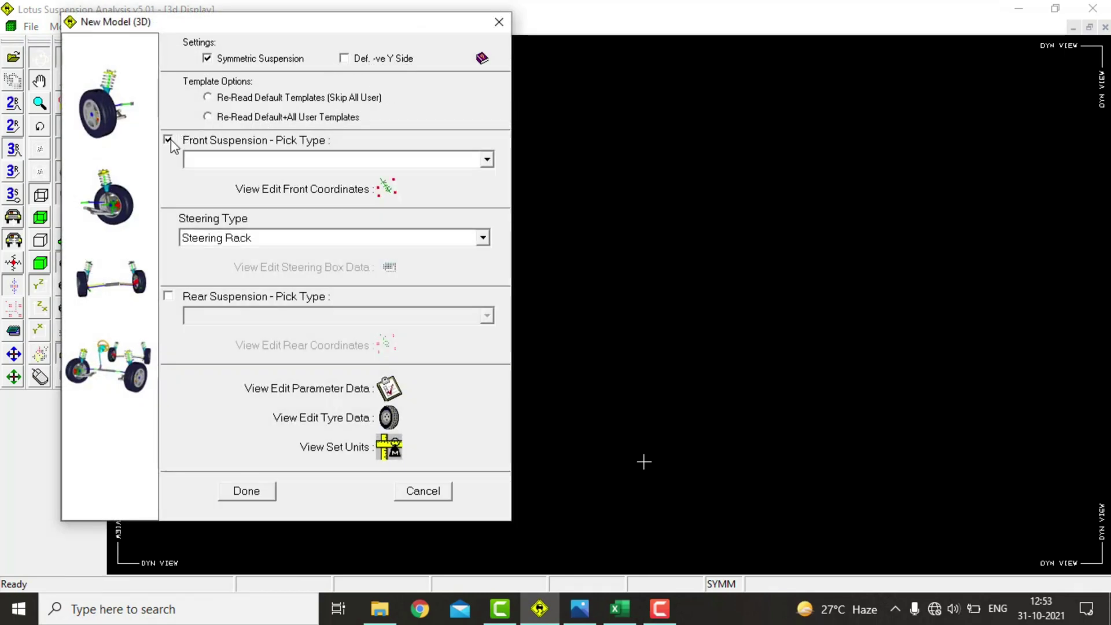
pyautogui.click(488, 160)
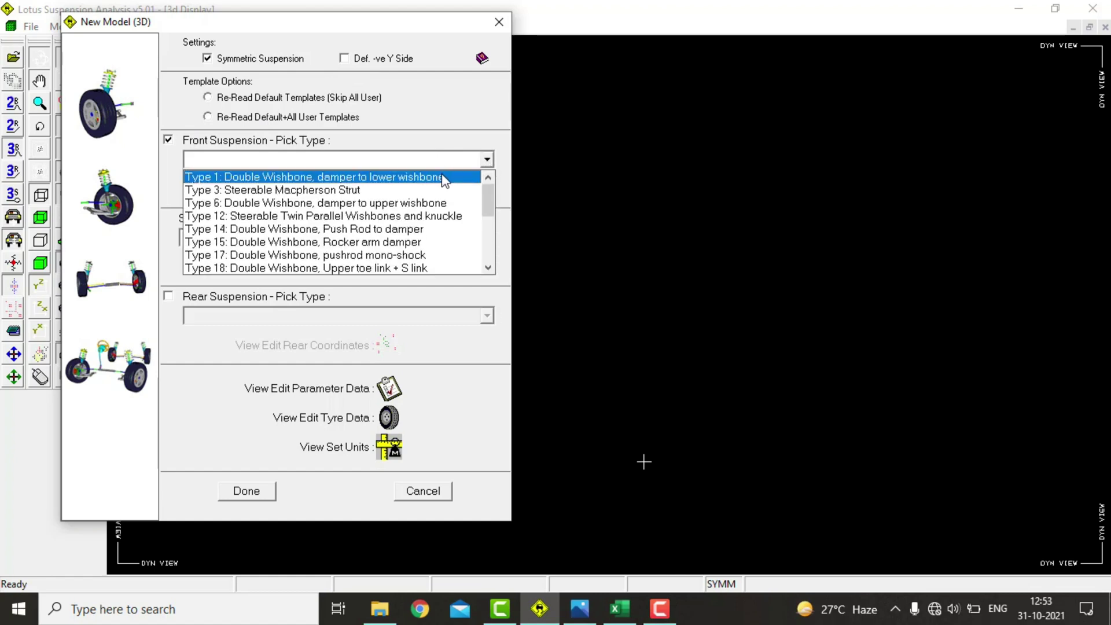
pyautogui.click(443, 179)
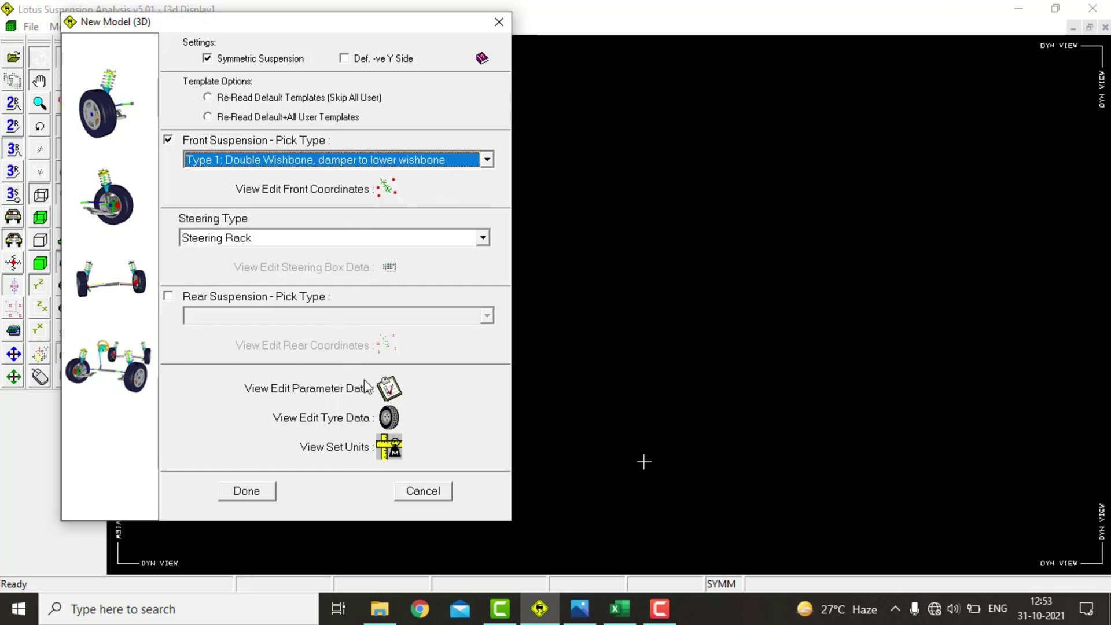
# - In the new model's tyre data, set the front and rear rolling radius to 292 mm
pyautogui.click(389, 417)
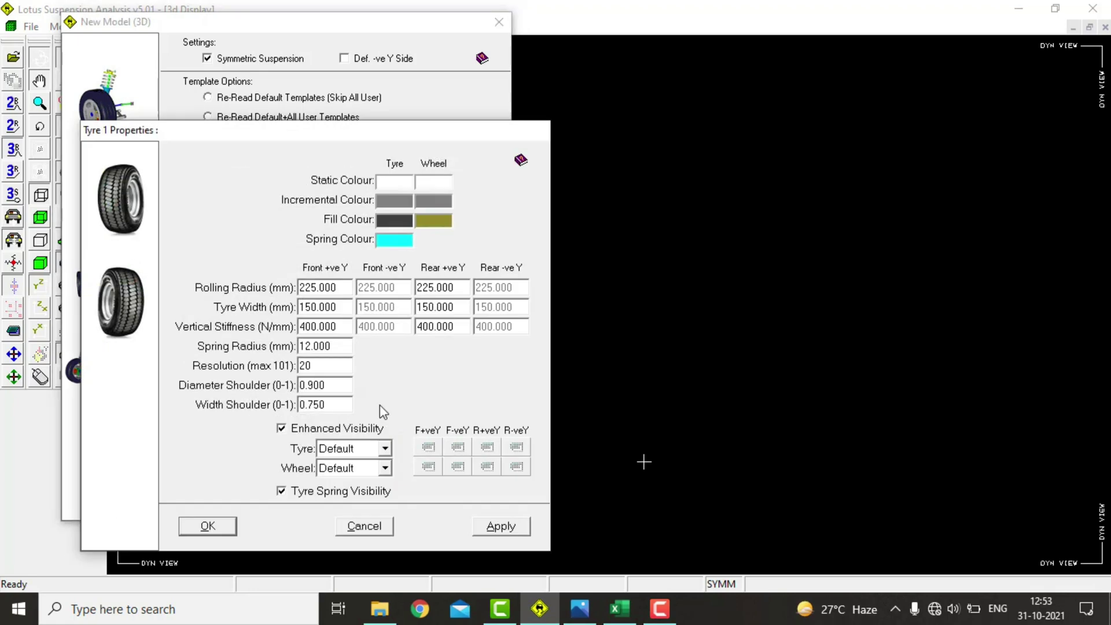
pyautogui.moveTo(338, 287); pyautogui.dragTo(284, 285)
pyautogui.write('292')
pyautogui.moveTo(461, 288); pyautogui.dragTo(412, 288)
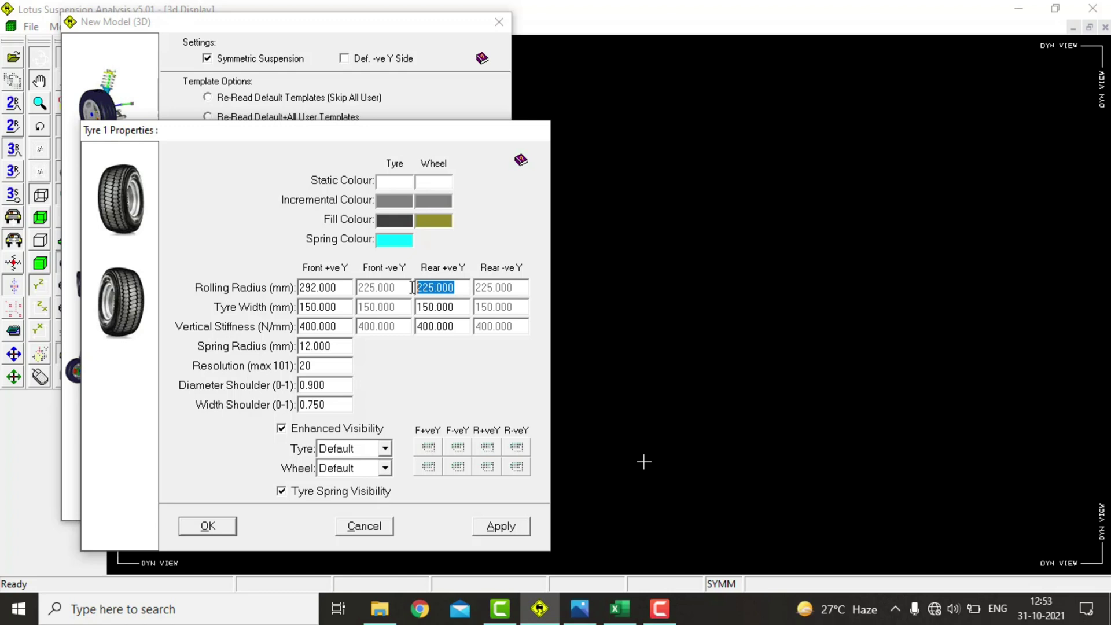
pyautogui.write('292')
# - Set the front and rear tyre width to 127 mm
pyautogui.moveTo(342, 309); pyautogui.dragTo(286, 310)
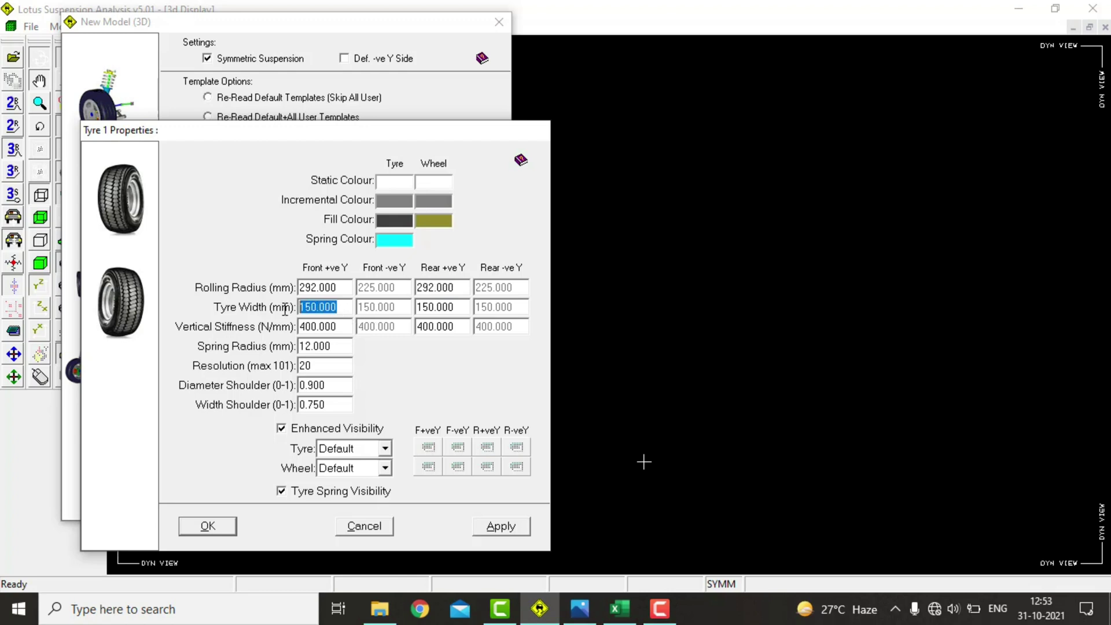
pyautogui.write('127')
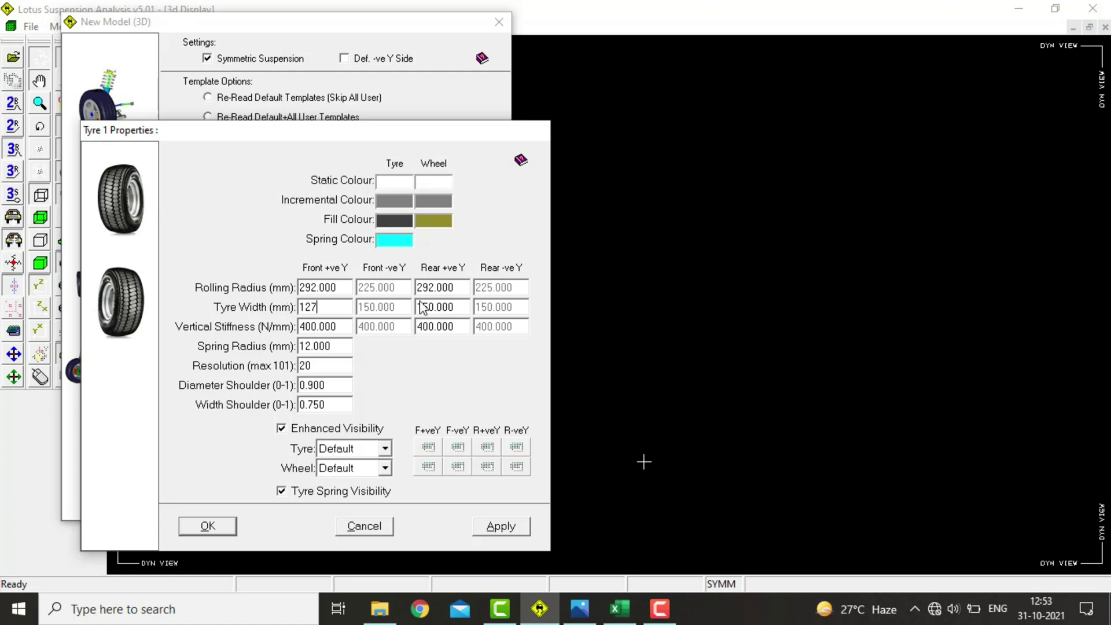
pyautogui.moveTo(457, 312); pyautogui.dragTo(418, 310)
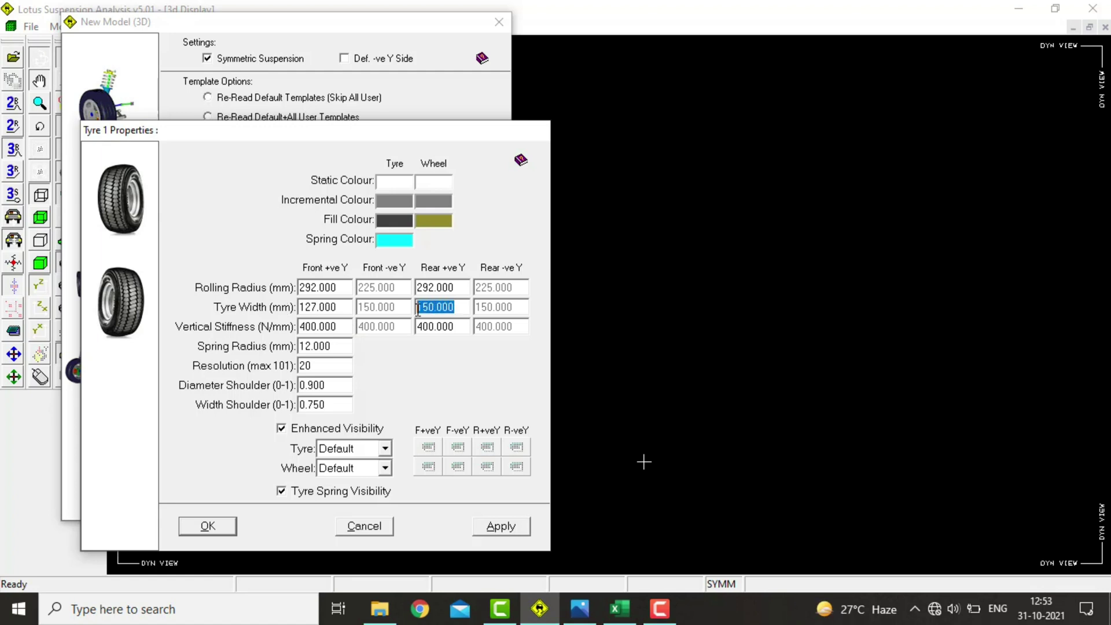
pyautogui.write('127')
# - Set the front tyre's vertical stiffness to 100 N/mm and open the rear stiffness value for editing
pyautogui.moveTo(344, 330); pyautogui.dragTo(248, 328)
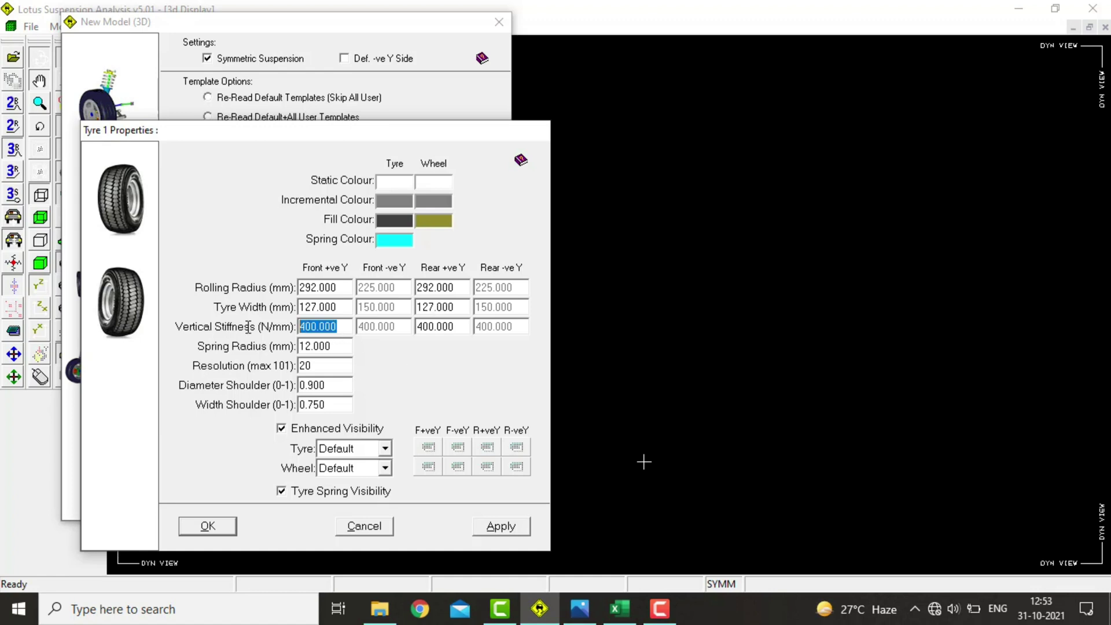
pyautogui.write('100')
pyautogui.moveTo(444, 329); pyautogui.dragTo(421, 329)
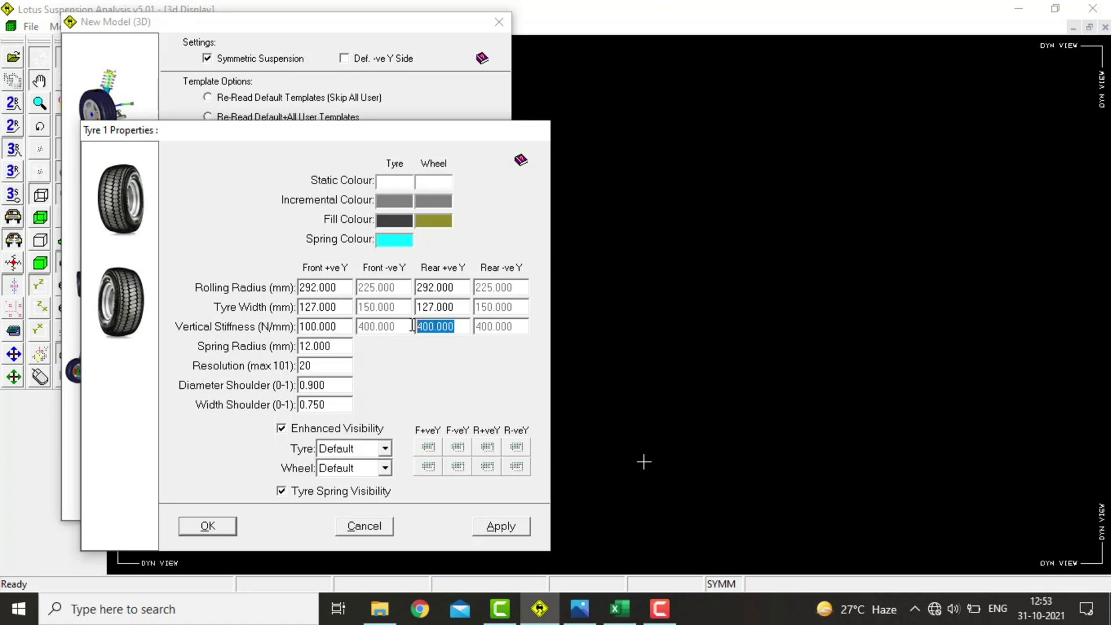
# - Set the wheelbase to 1397 mm in the 3D parameters and check the steer travel and centre of gravity height
pyautogui.write('1397.000')
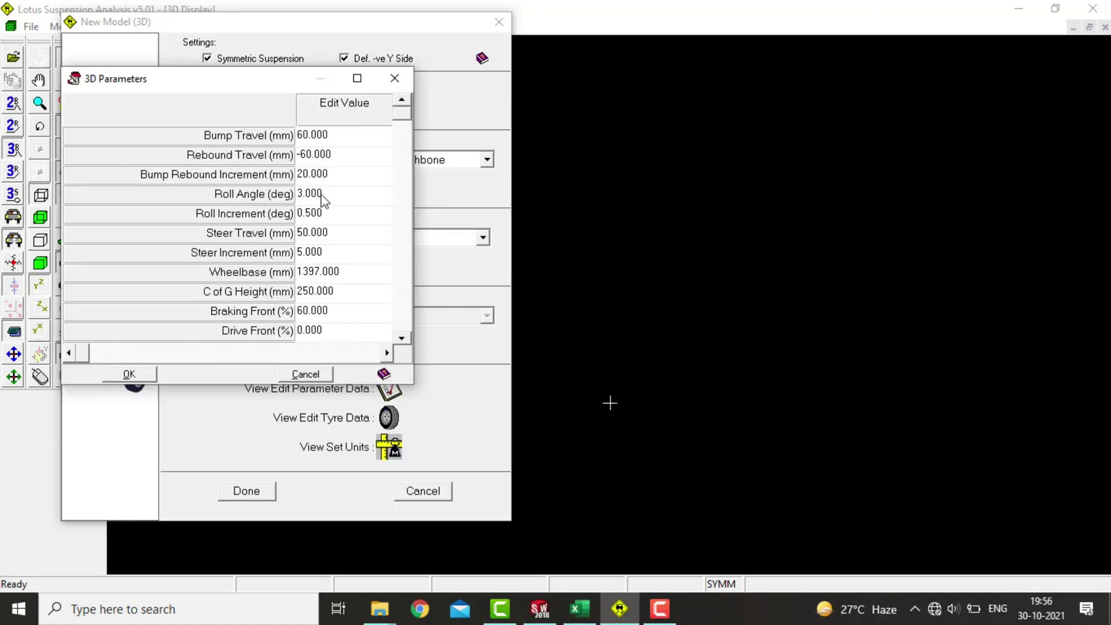
pyautogui.click(313, 241)
pyautogui.click(311, 238)
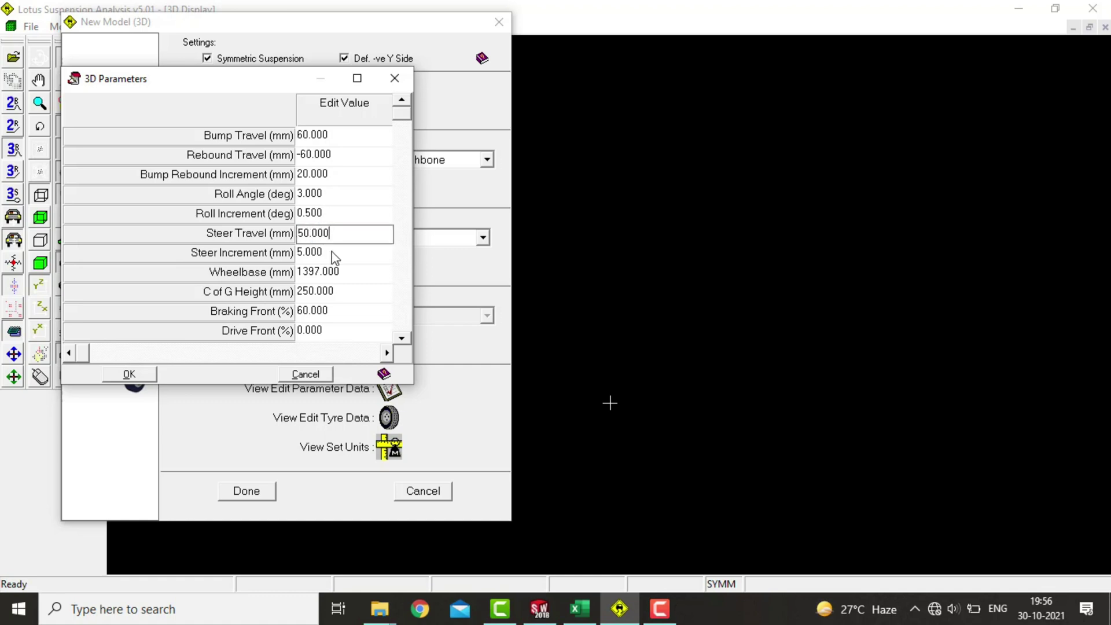
pyautogui.click(325, 282)
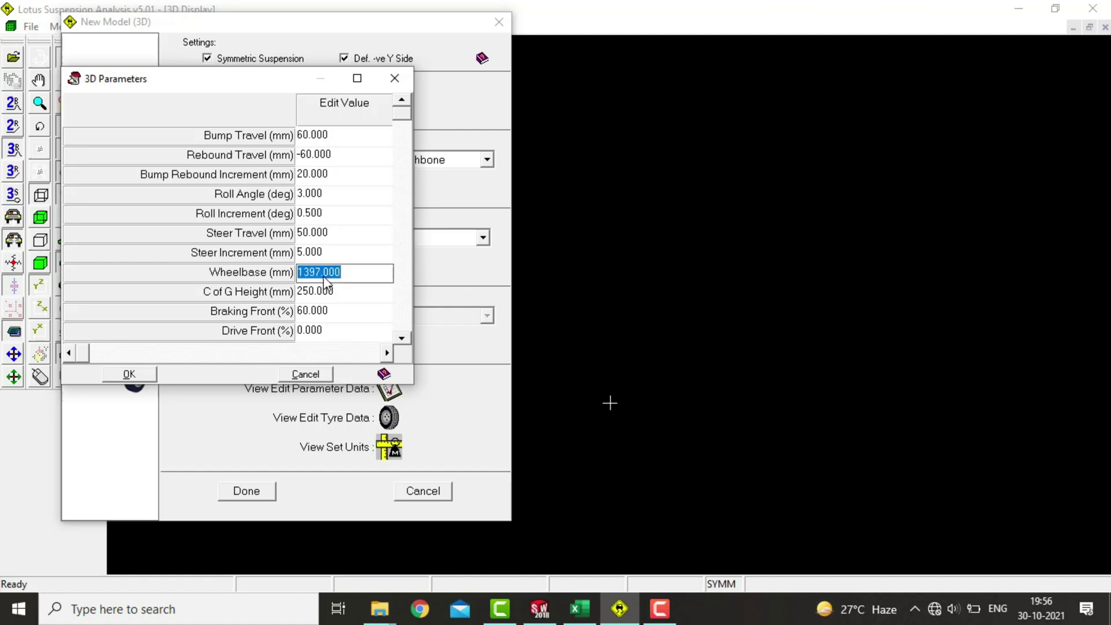
pyautogui.click(324, 277)
pyautogui.click(348, 297)
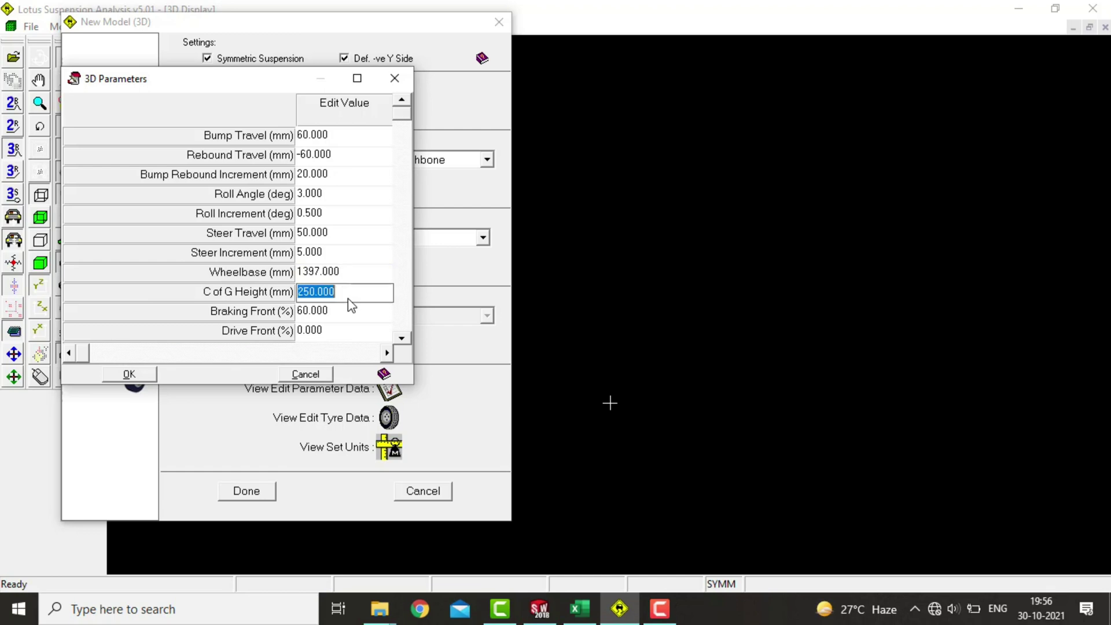
pyautogui.click(351, 295)
# - Check the front braking and front drive percentages, accept the 3D parameters and create the model
pyautogui.moveTo(405, 113); pyautogui.dragTo(412, 269)
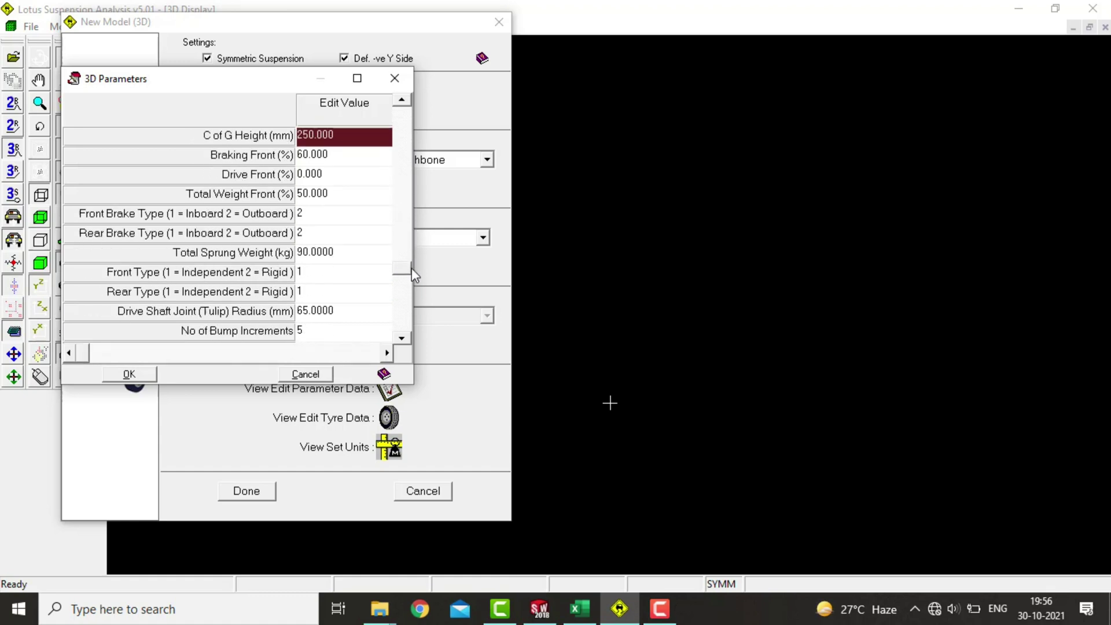
pyautogui.click(316, 161)
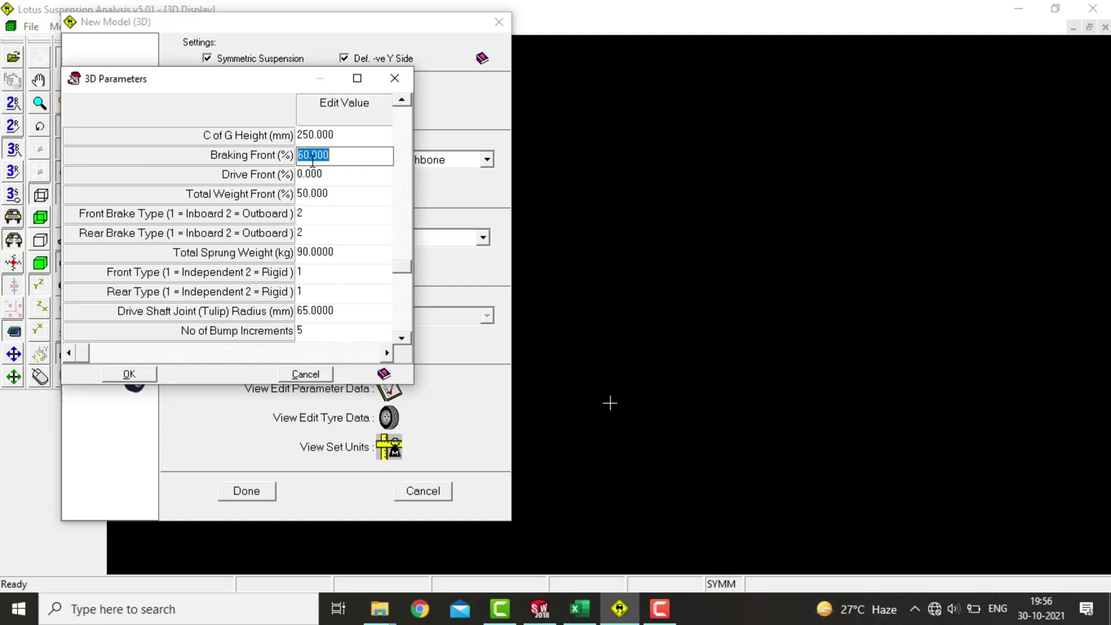
pyautogui.press('Return')
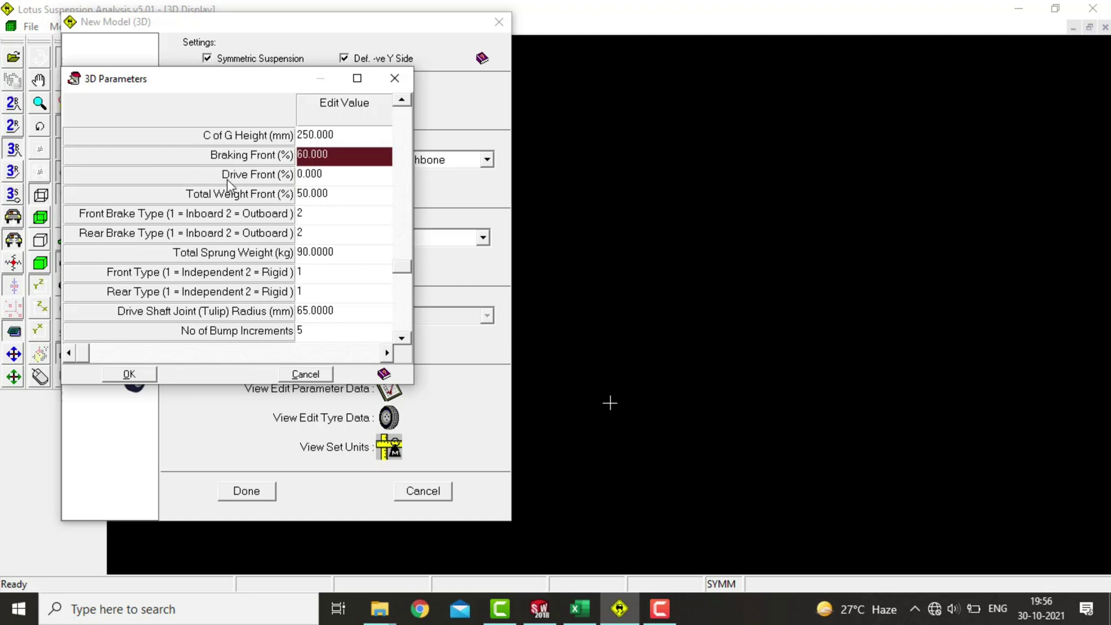
pyautogui.press('Down')
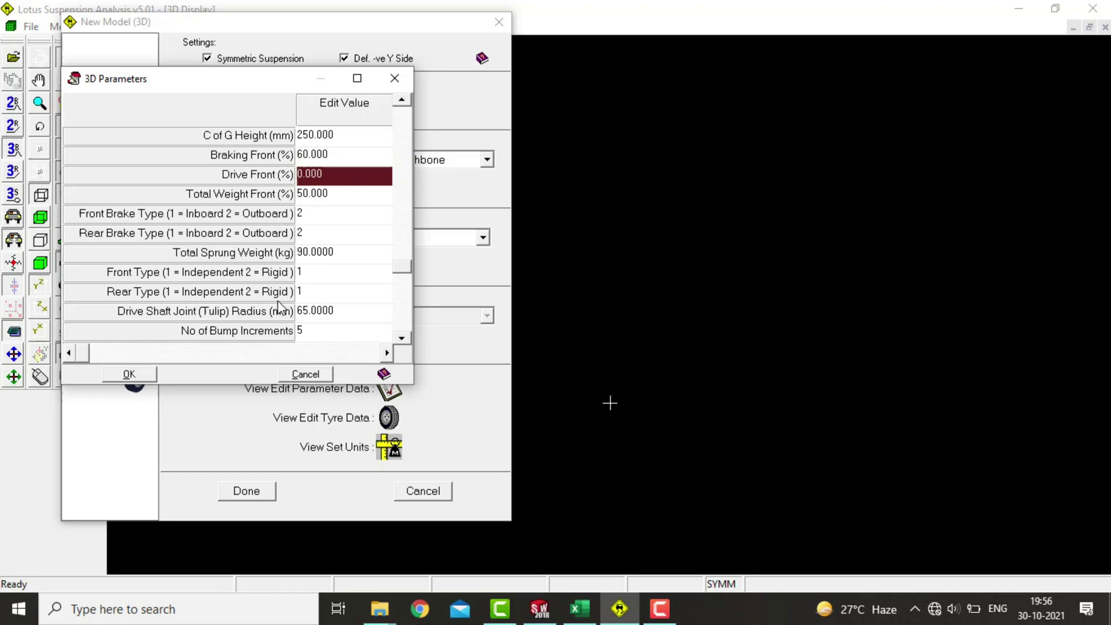
pyautogui.click(139, 376)
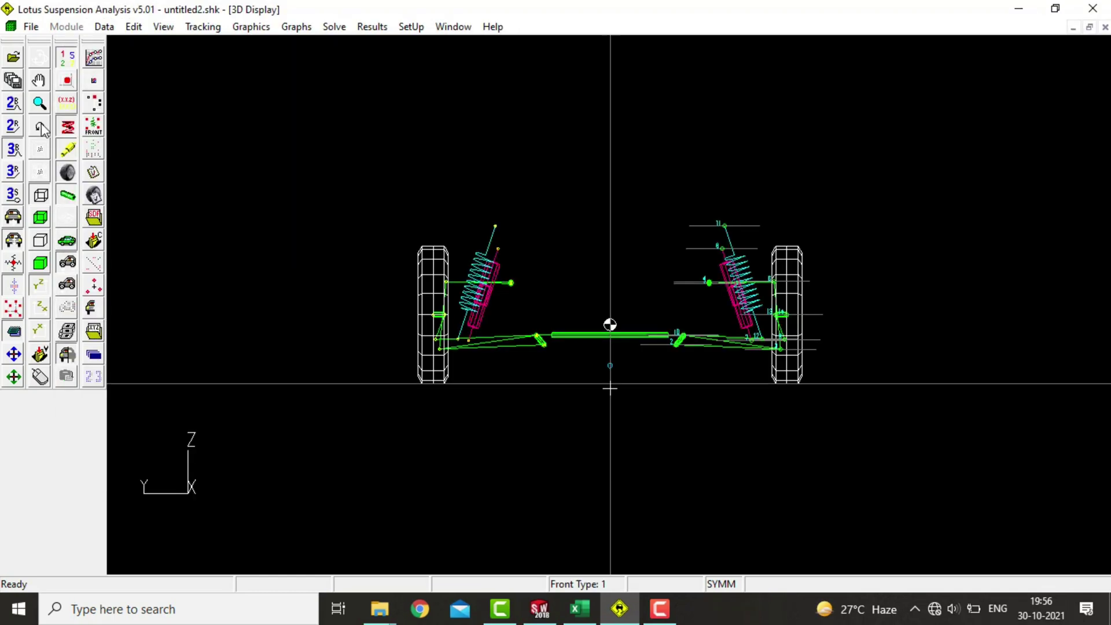
# - Preview the suspension model in shaded display and switch it to the unfilled line display
pyautogui.moveTo(610, 388); pyautogui.dragTo(732, 293)
pyautogui.click(40, 264)
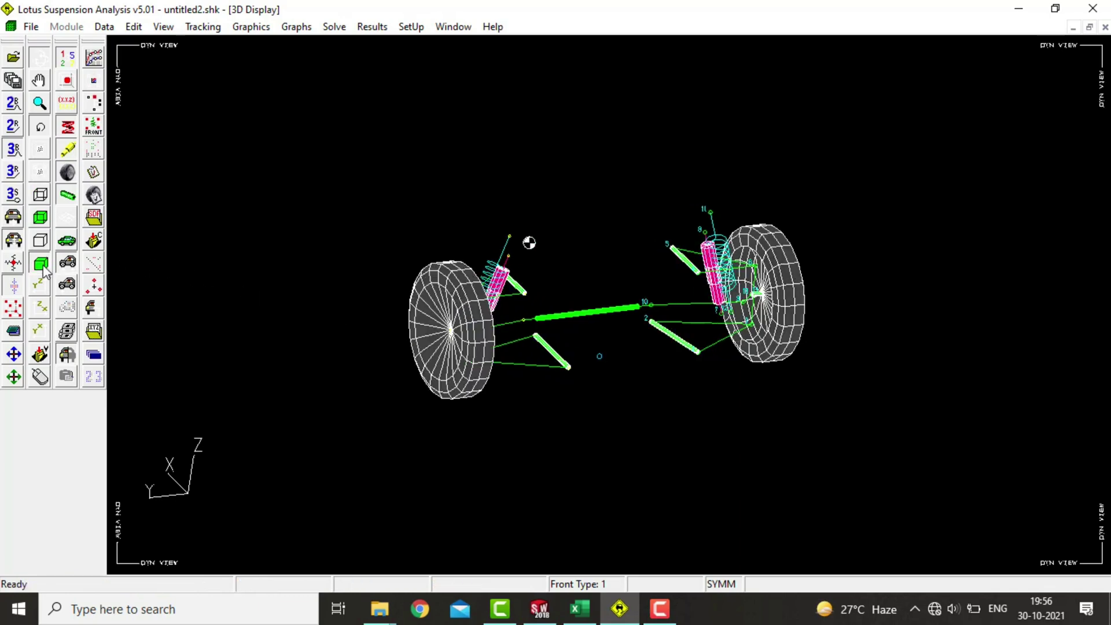
pyautogui.click(41, 241)
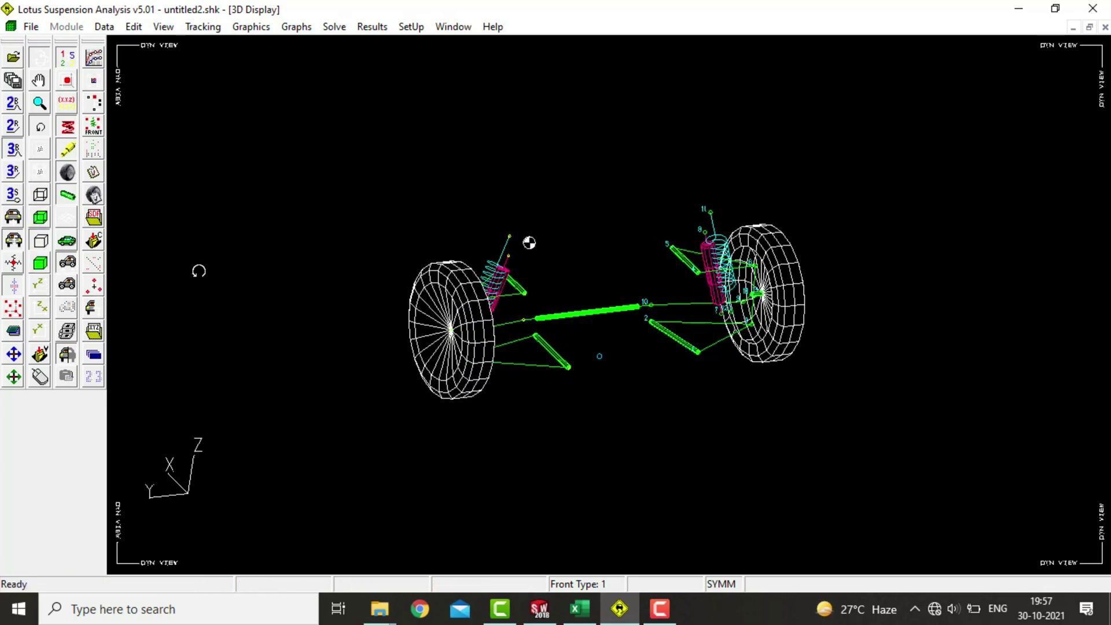
pyautogui.moveTo(334, 323)
pyautogui.mouseDown()
pyautogui.moveTo(301, 326)
pyautogui.moveTo(329, 333)
pyautogui.mouseUp()
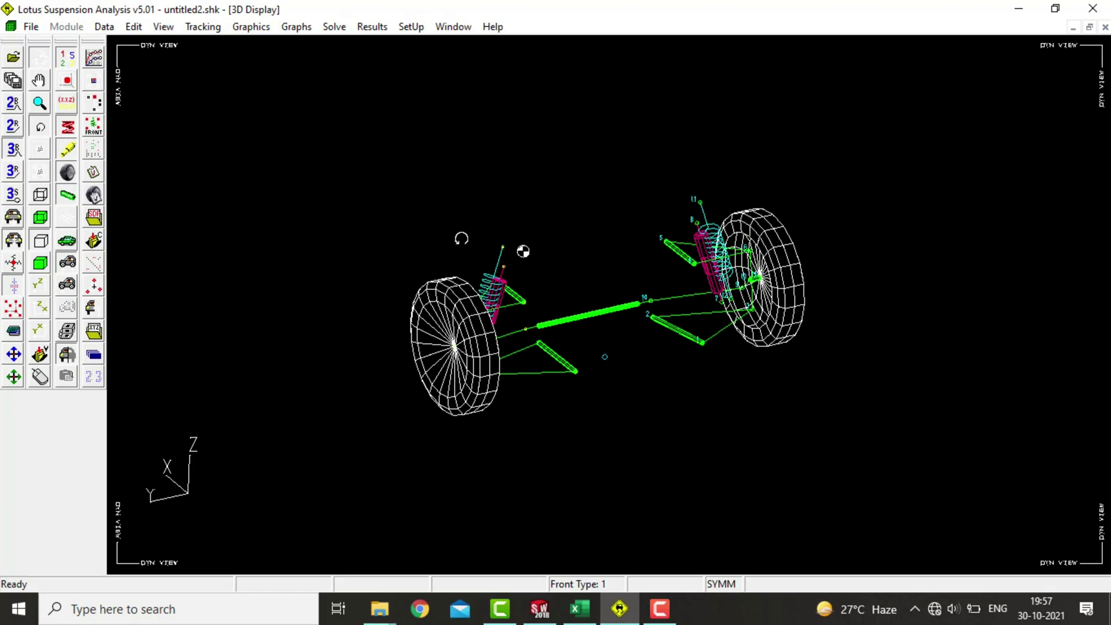
pyautogui.moveTo(461, 238); pyautogui.dragTo(281, 233)
# - Examine the wishbones, dampers and steering rack up close from several angles, with the tyres hidden
pyautogui.click(39, 103)
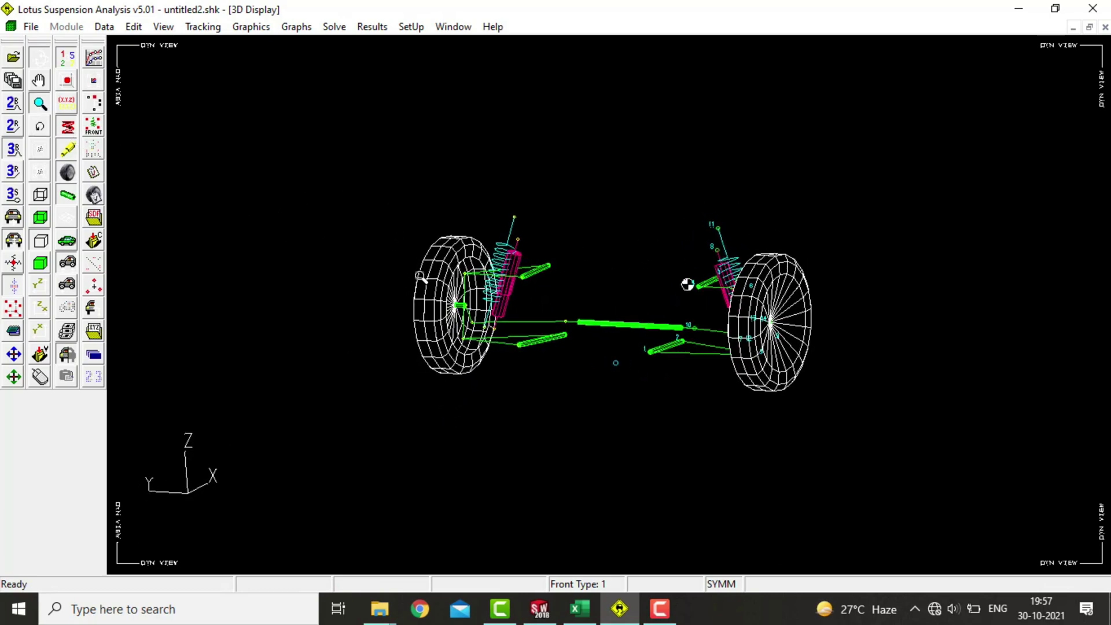
pyautogui.moveTo(421, 276); pyautogui.dragTo(451, 354)
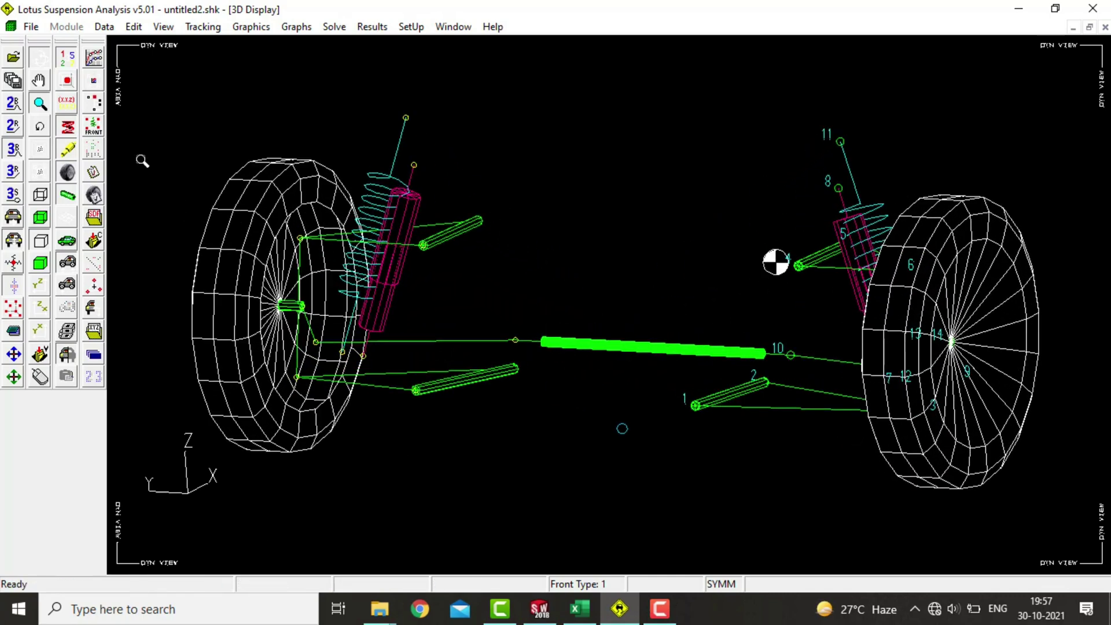
pyautogui.click(39, 80)
pyautogui.moveTo(385, 290); pyautogui.dragTo(457, 294)
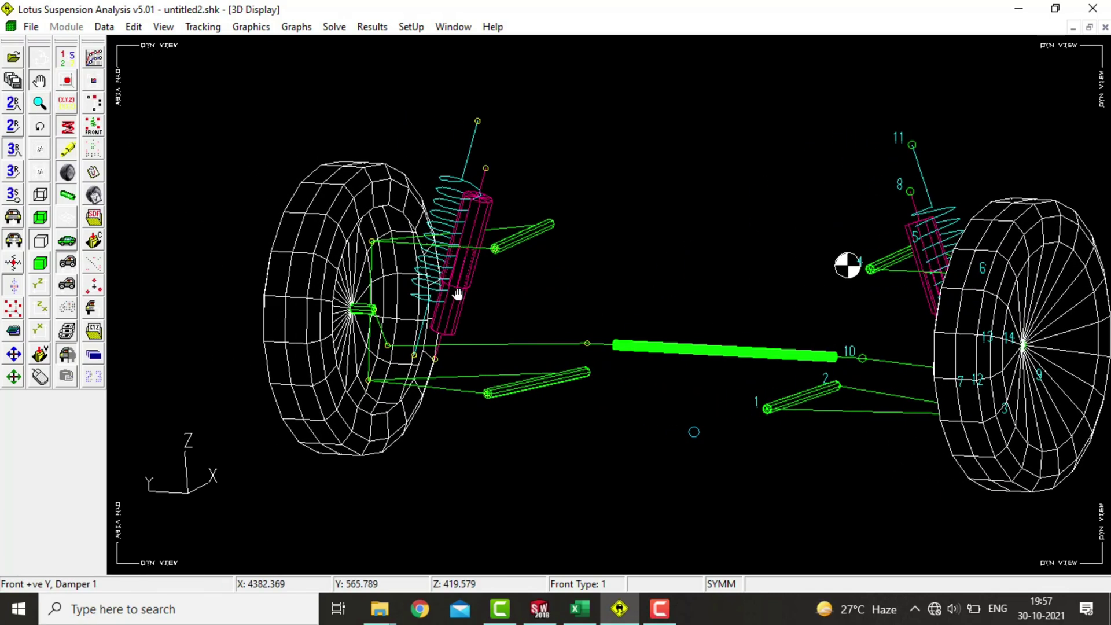
pyautogui.click(40, 127)
pyautogui.moveTo(348, 254); pyautogui.dragTo(454, 281)
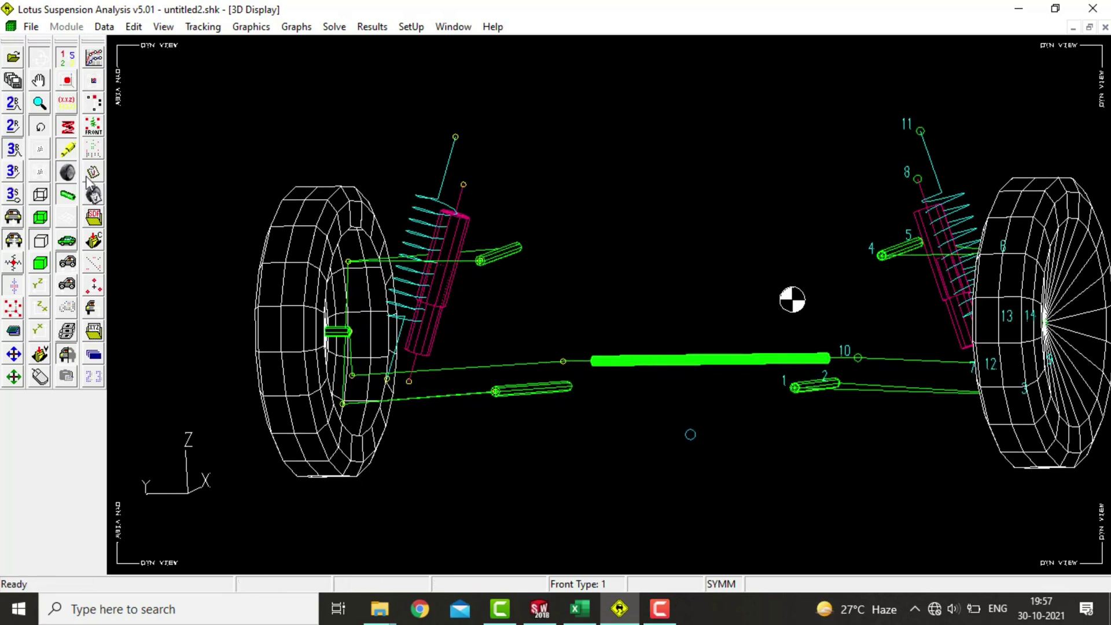
pyautogui.click(67, 172)
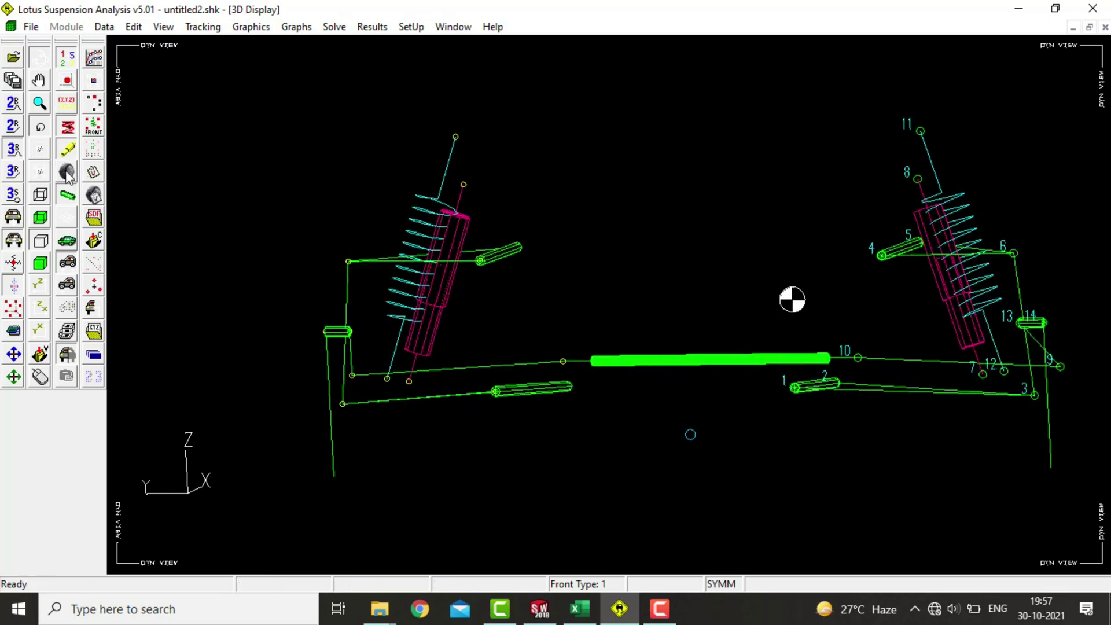
pyautogui.moveTo(266, 308); pyautogui.dragTo(463, 391)
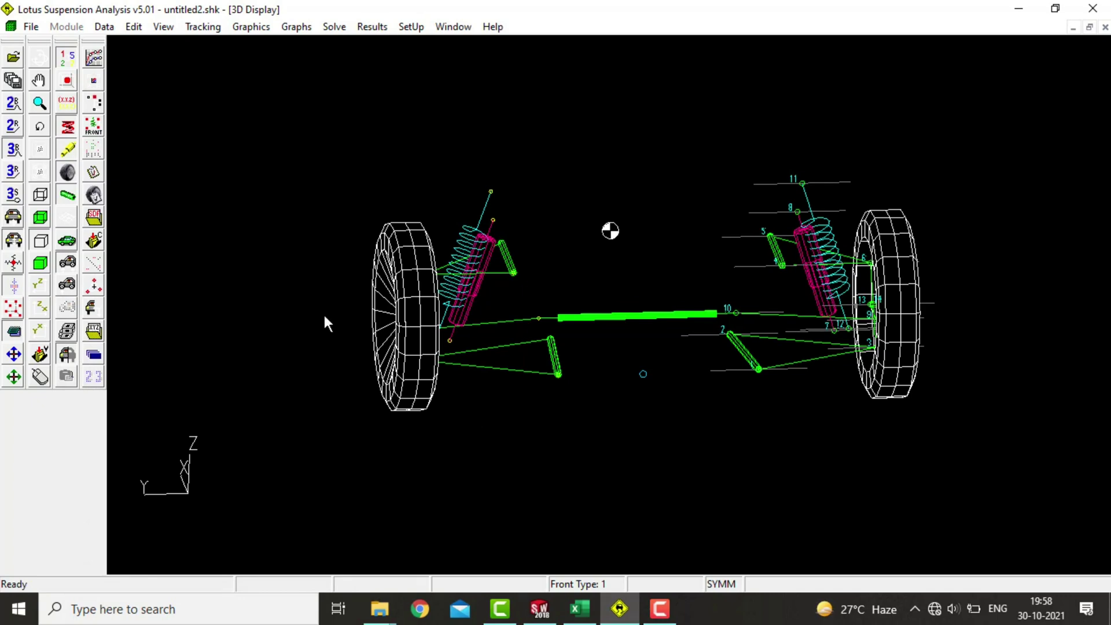
# - Open the formatted front suspension data listing at full size, review the coordinates of points 1 to 14 and close the listing
pyautogui.hotkey('alt', 'Tab')
pyautogui.moveTo(1107, 444); pyautogui.dragTo(1106, 445)
pyautogui.click(95, 218)
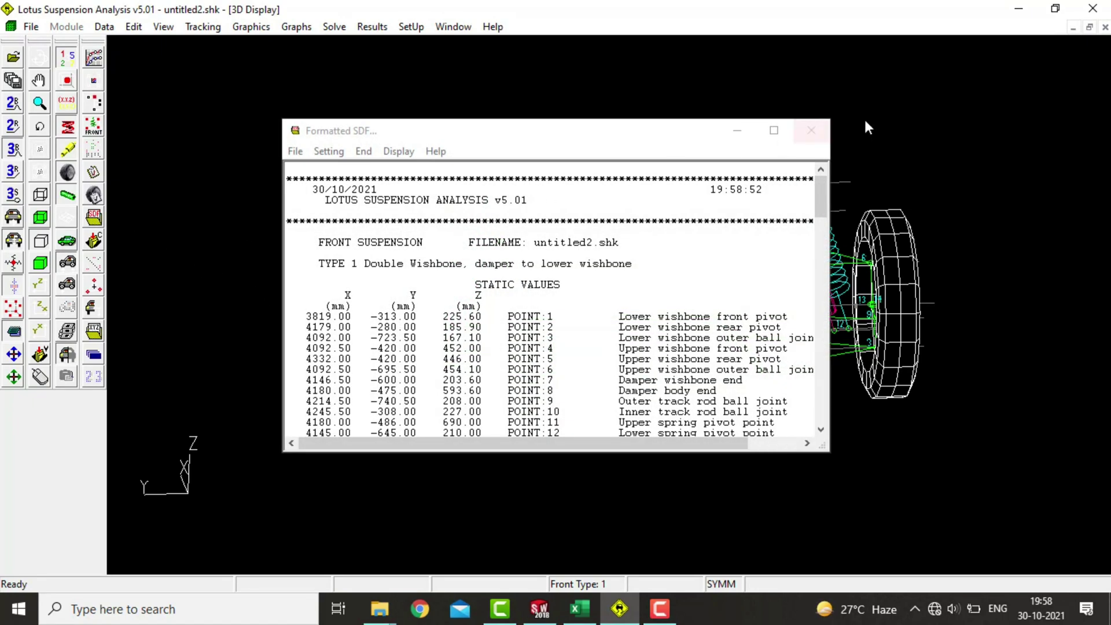
pyautogui.click(774, 131)
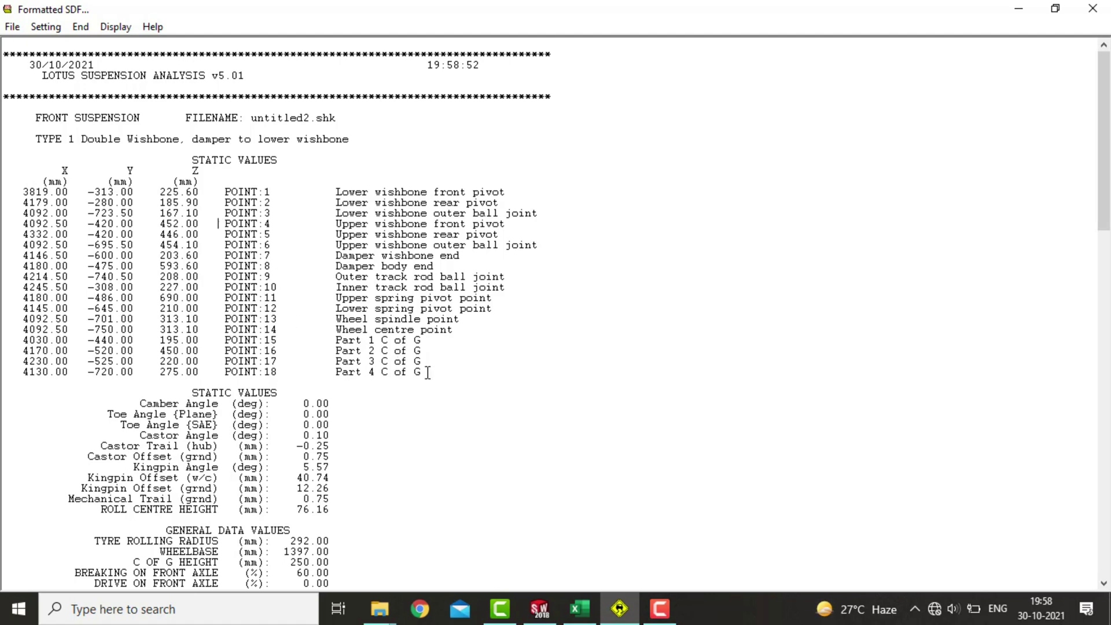
pyautogui.moveTo(465, 334); pyautogui.dragTo(2, 168)
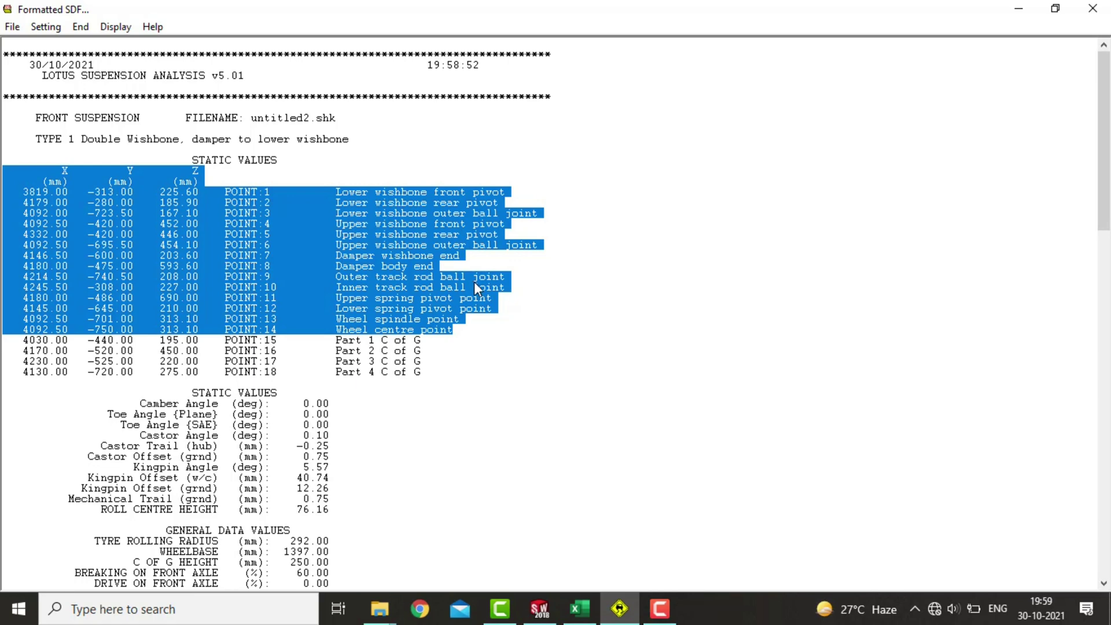
pyautogui.click(502, 344)
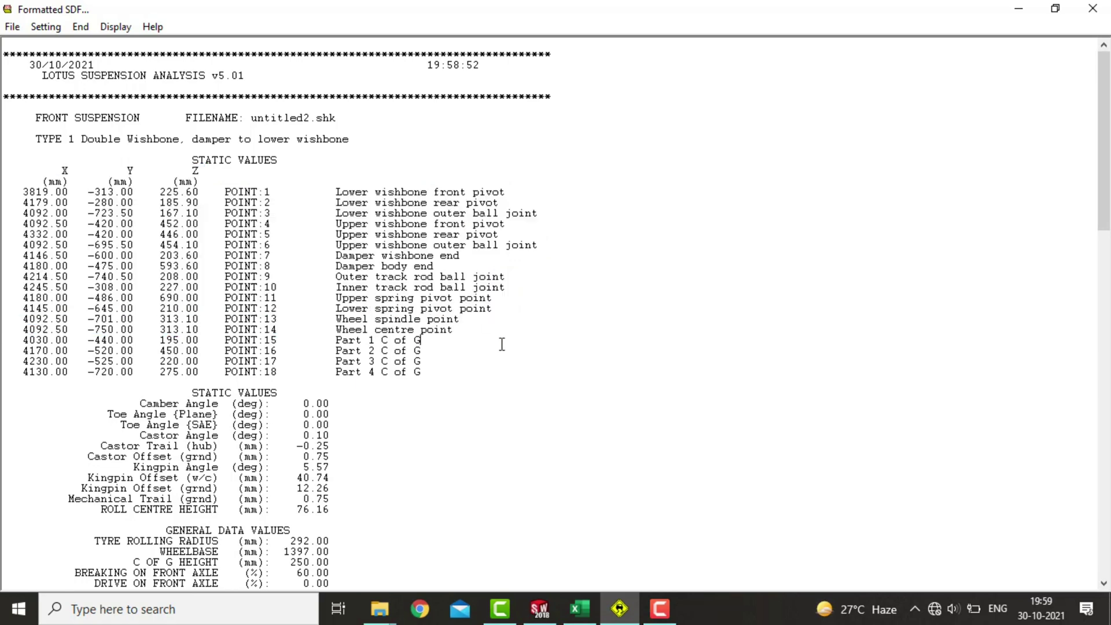
pyautogui.click(1089, 8)
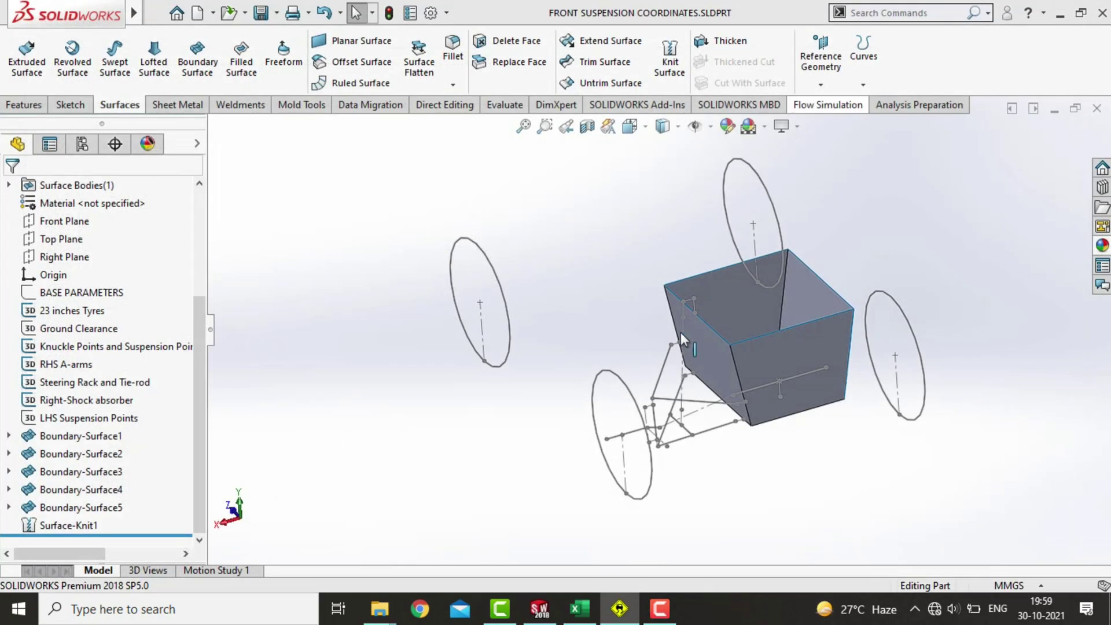
# - Switch to the Excel coordinates workbook and examine the SolidWorks-to-Lotus axis conversion headings and the list of suspension components
pyautogui.click(619, 610)
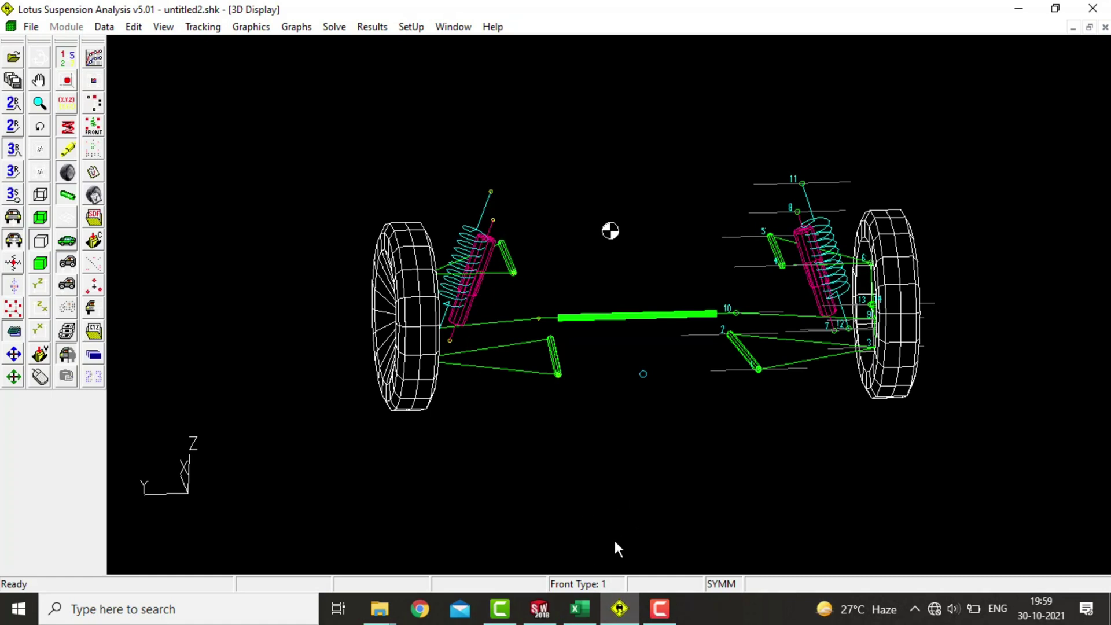
pyautogui.click(573, 622)
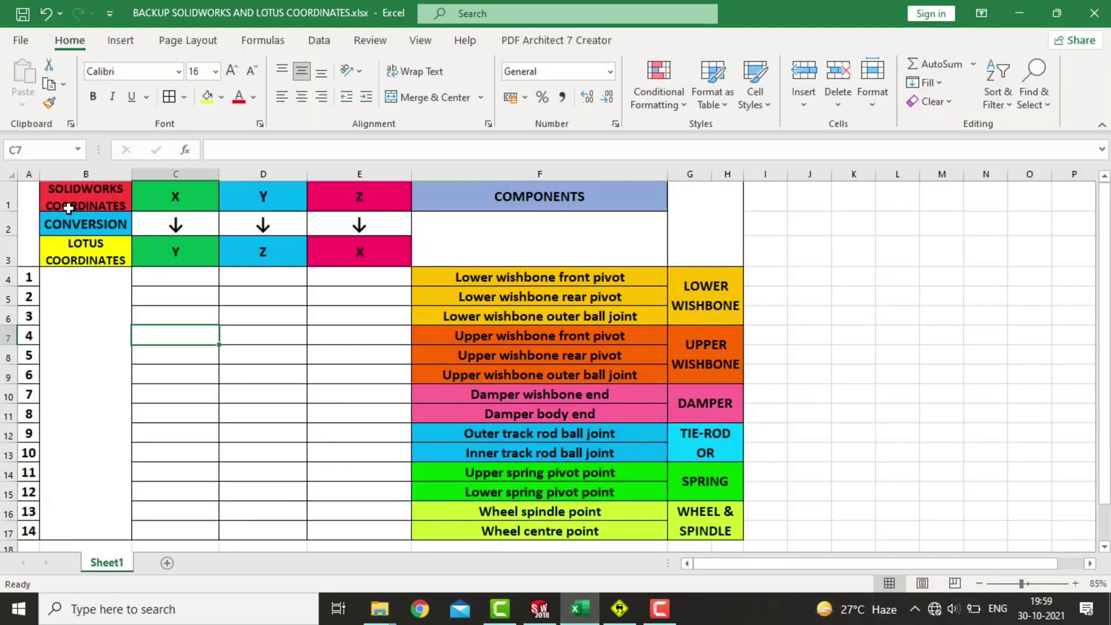
pyautogui.click(95, 204)
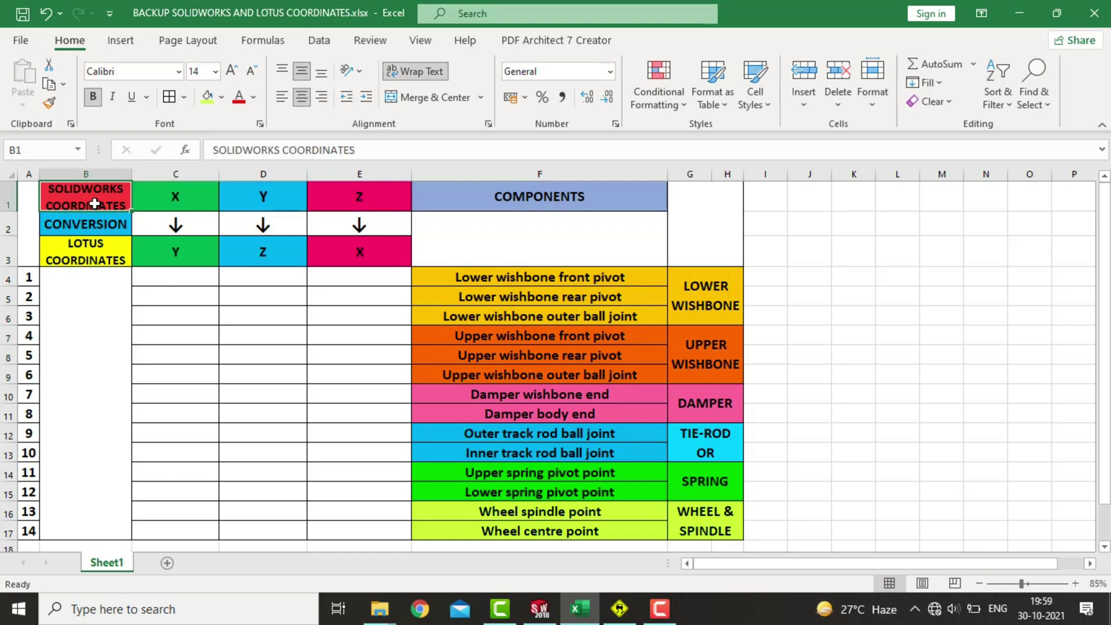
pyautogui.click(176, 197)
pyautogui.click(263, 197)
pyautogui.click(335, 199)
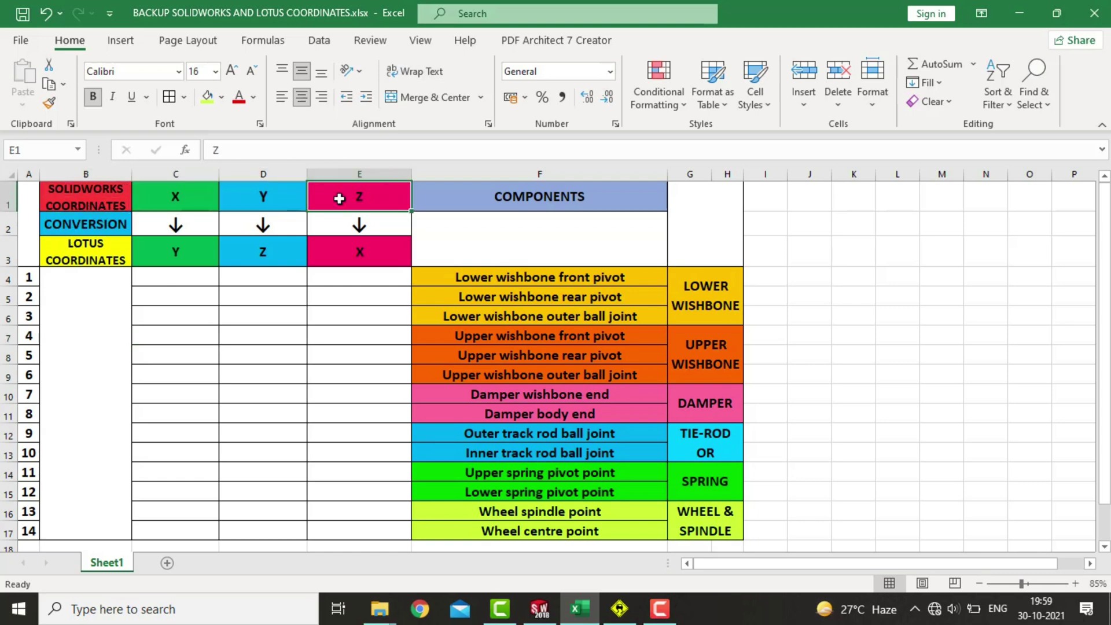
pyautogui.click(531, 174)
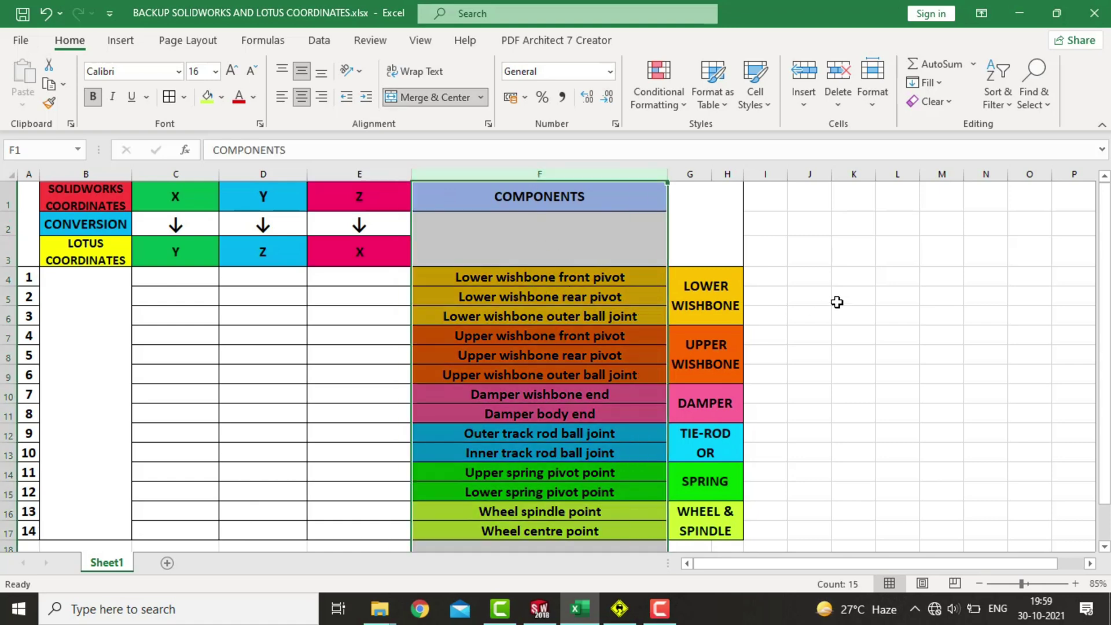
pyautogui.click(811, 297)
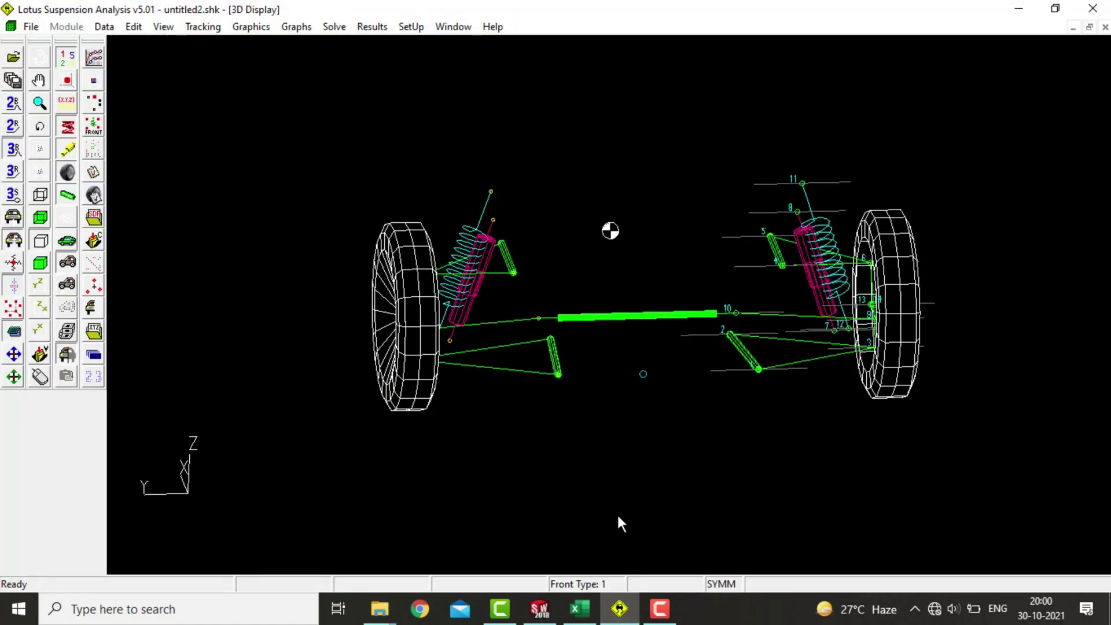
# - Switch to Lotus Suspension Analysis and show the whole suspension model from above in the XY view
pyautogui.click(42, 332)
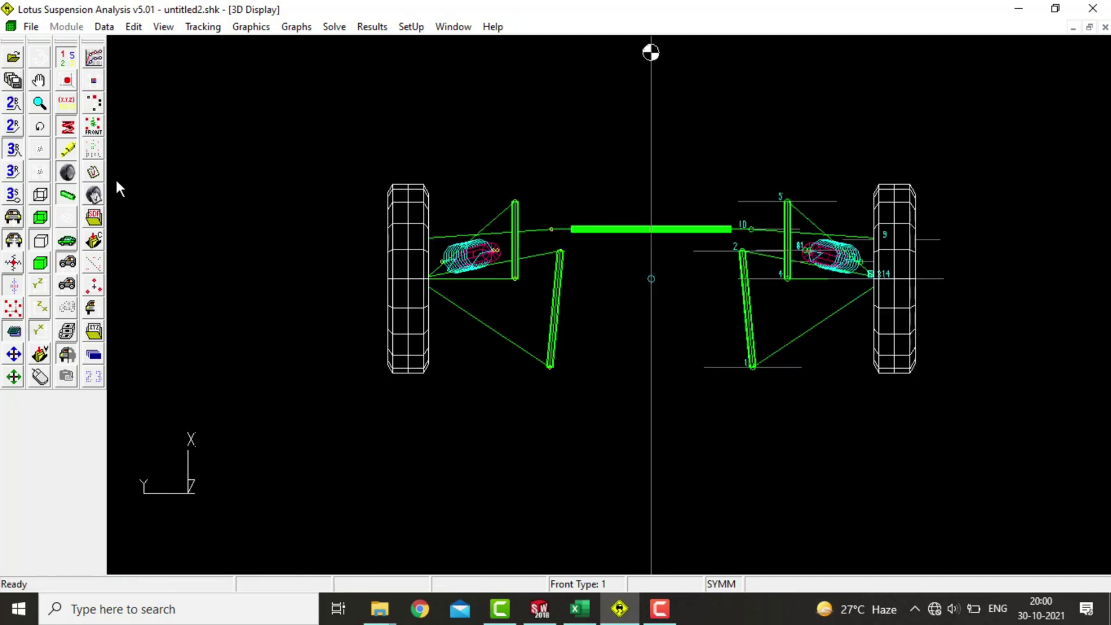
pyautogui.click(39, 81)
pyautogui.moveTo(678, 315); pyautogui.dragTo(625, 392)
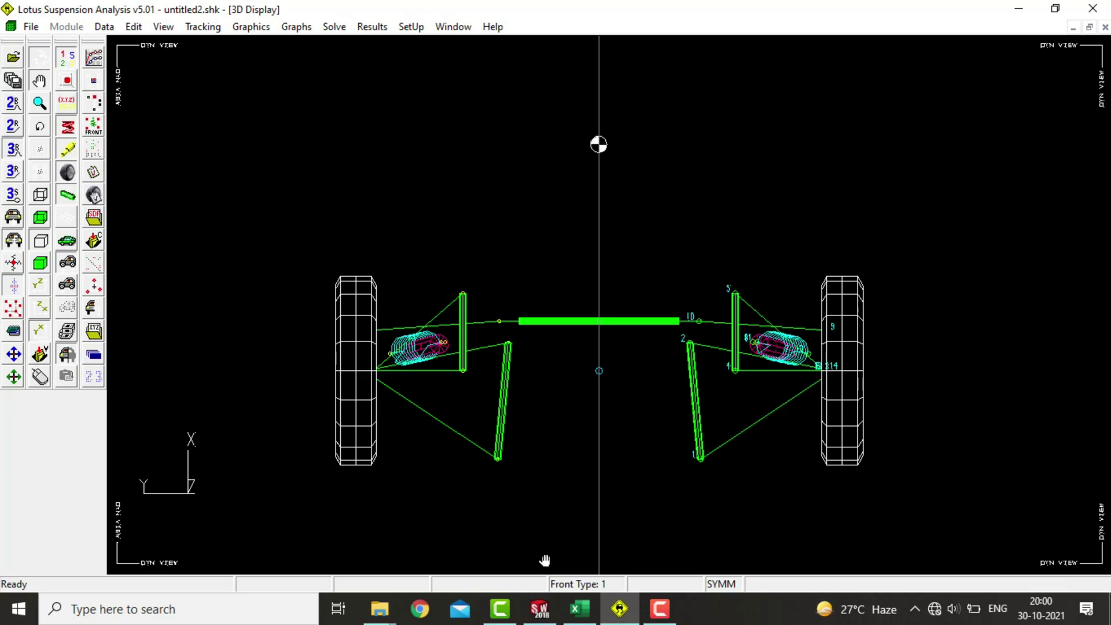
# - Switch to SOLIDWORKS, show the front suspension part in Top view and roll it until Z points up and X points left
pyautogui.moveTo(539, 608)
pyautogui.click(562, 536)
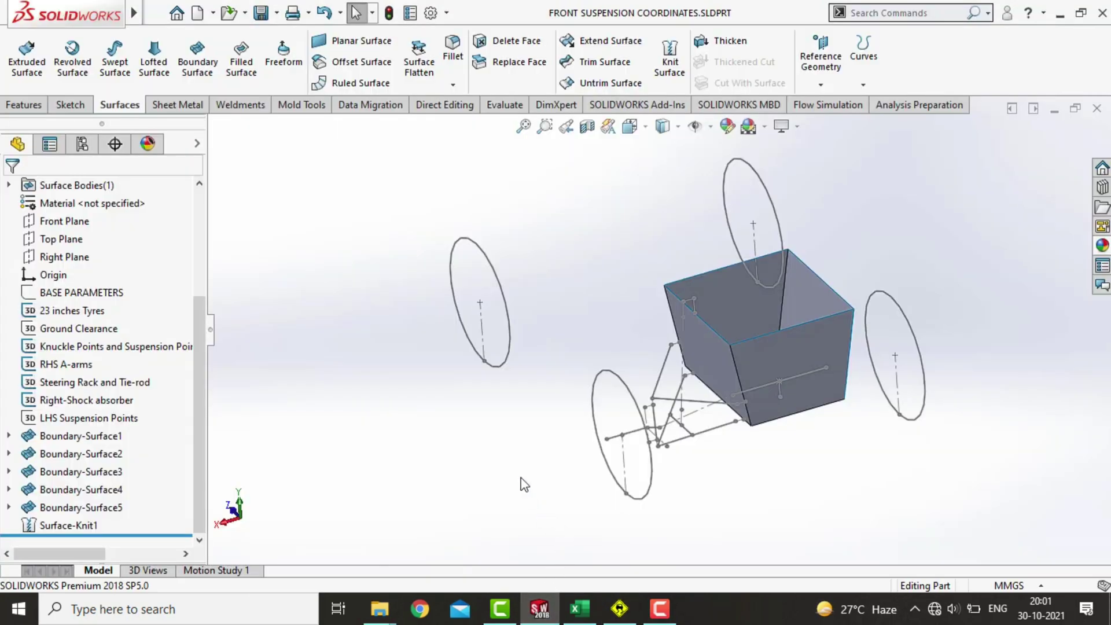
pyautogui.hotkey('ctrl', '5')
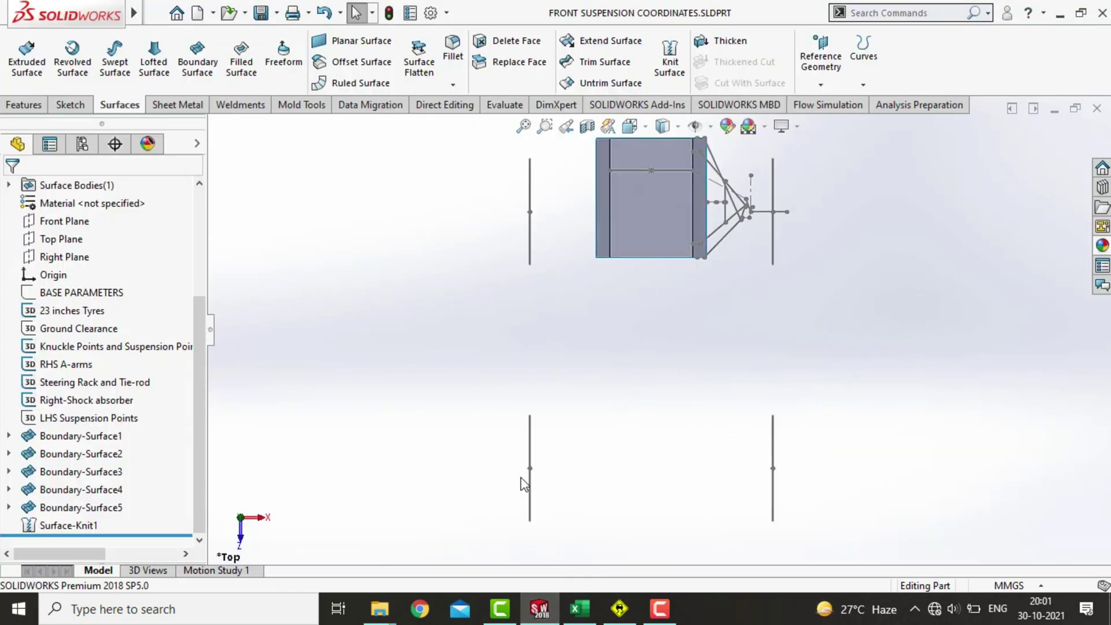
pyautogui.rightClick(450, 342)
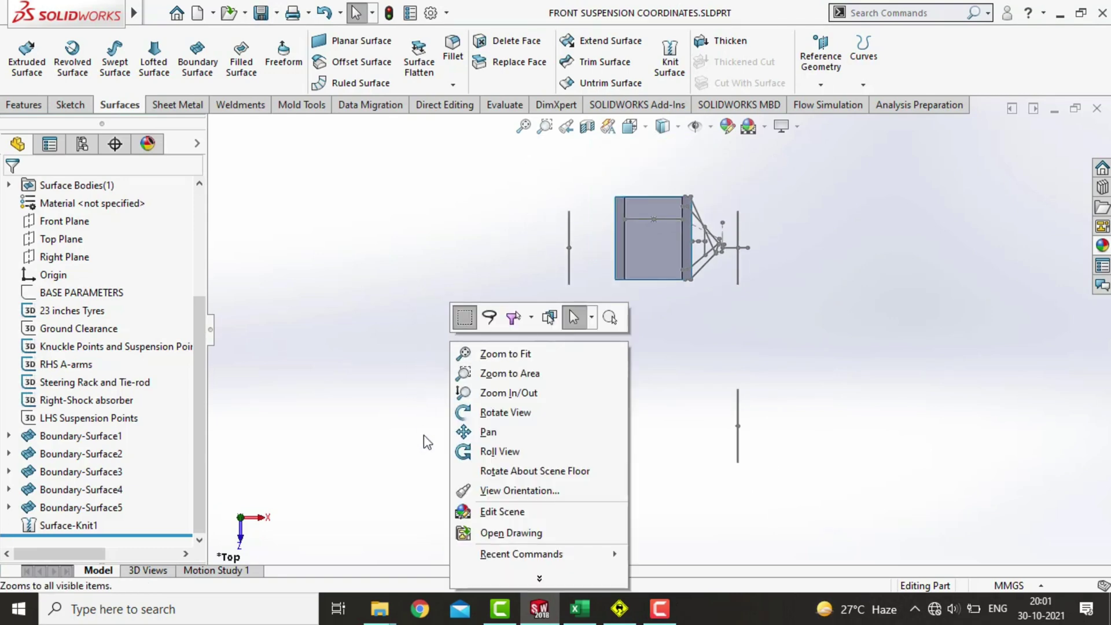
pyautogui.click(551, 457)
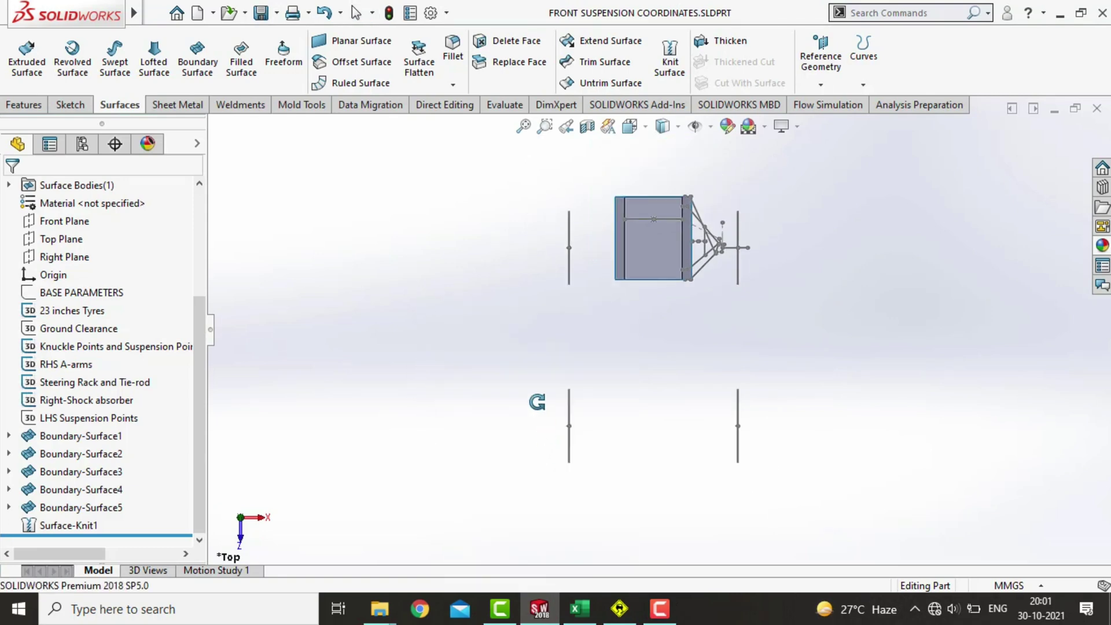
pyautogui.moveTo(533, 399); pyautogui.dragTo(92, 427)
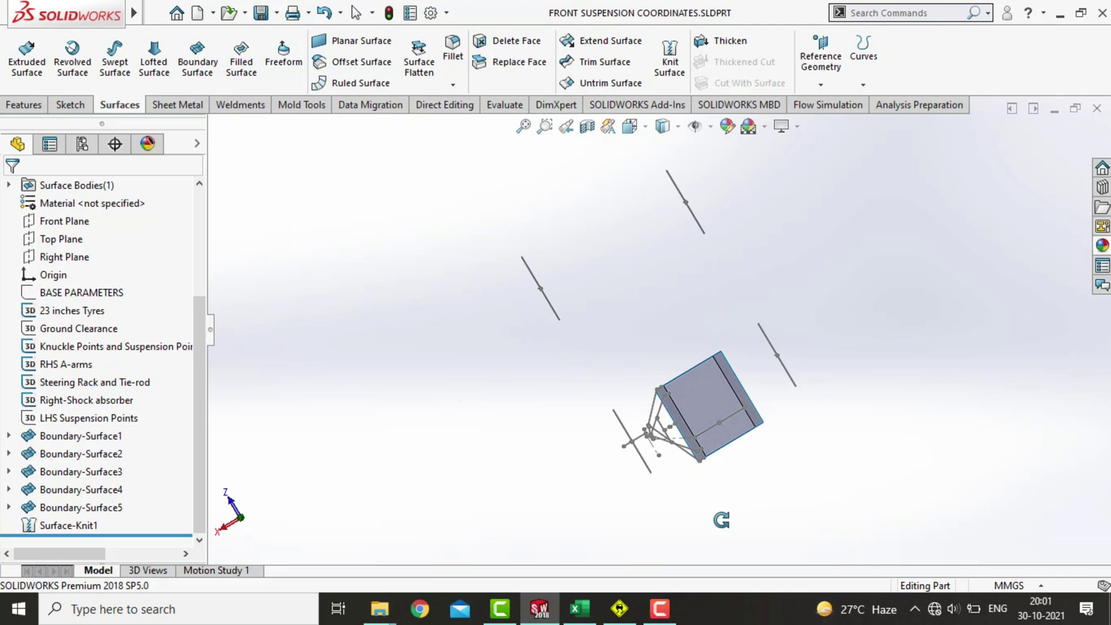
pyautogui.moveTo(720, 519); pyautogui.dragTo(632, 527)
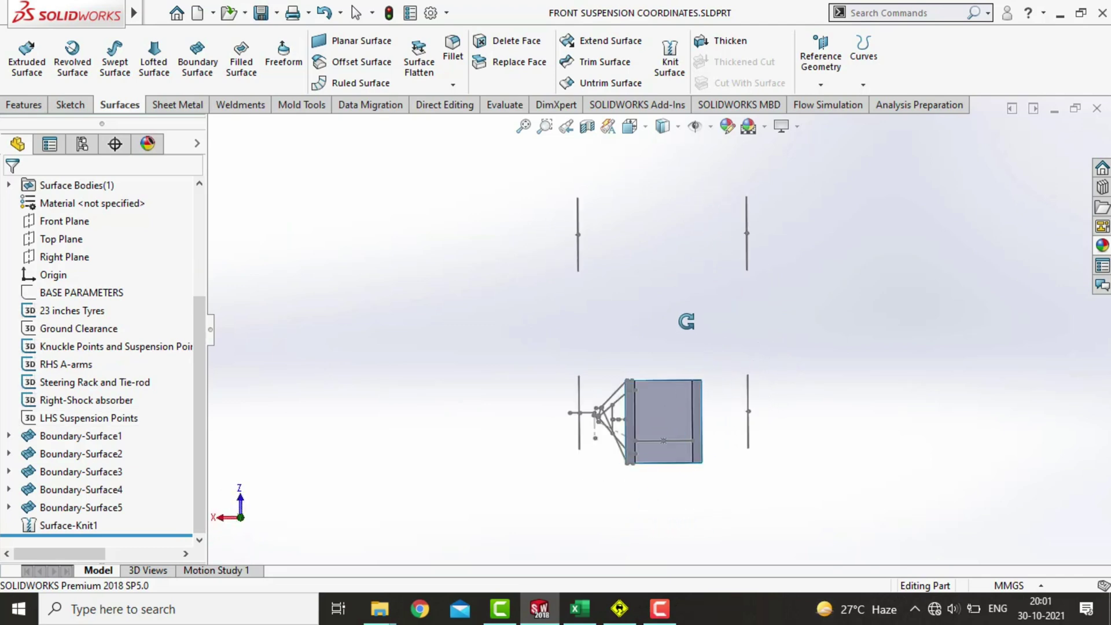
pyautogui.rightClick(307, 262)
pyautogui.click(322, 392)
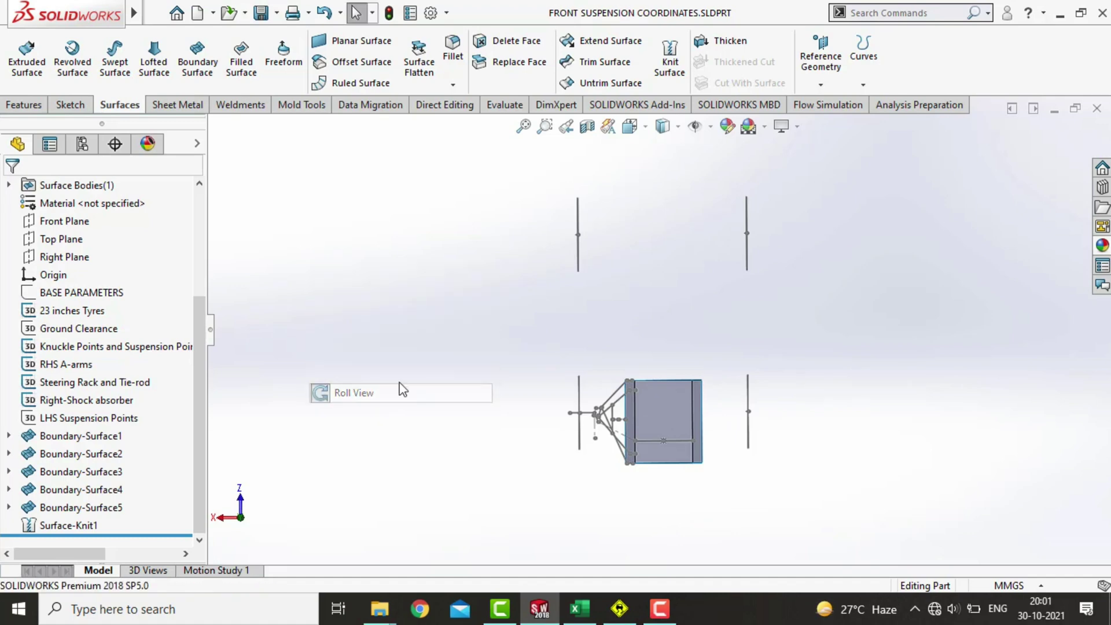
pyautogui.scroll(-2, 674, 310)
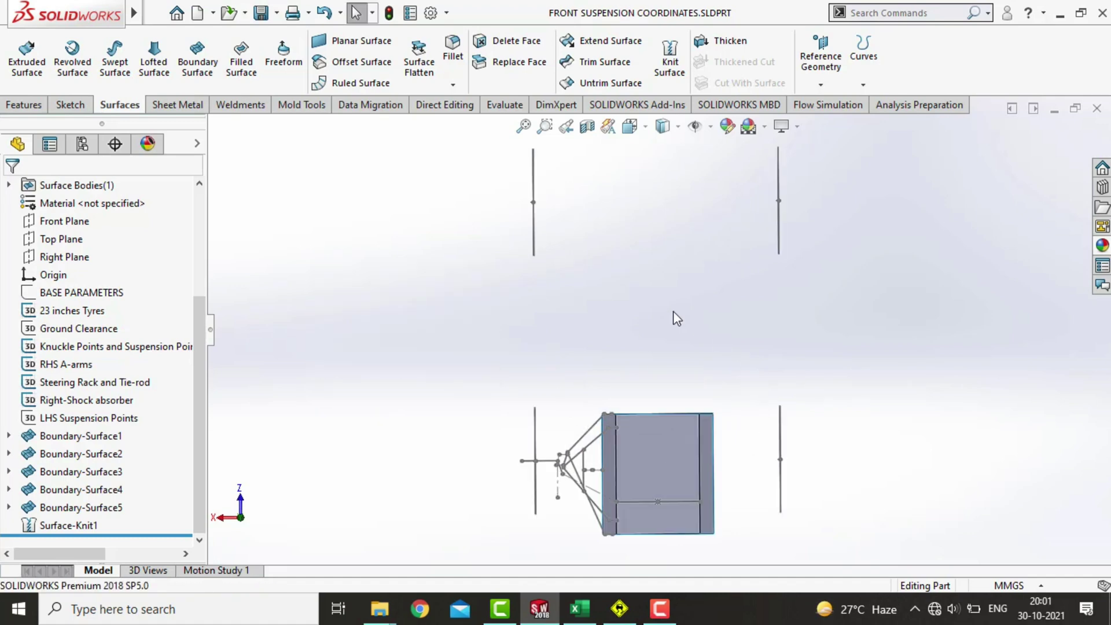
pyautogui.keyDown('ctrl'); pyautogui.moveTo(888, 440); pyautogui.dragTo(744, 426, button='middle'); pyautogui.keyUp('ctrl')
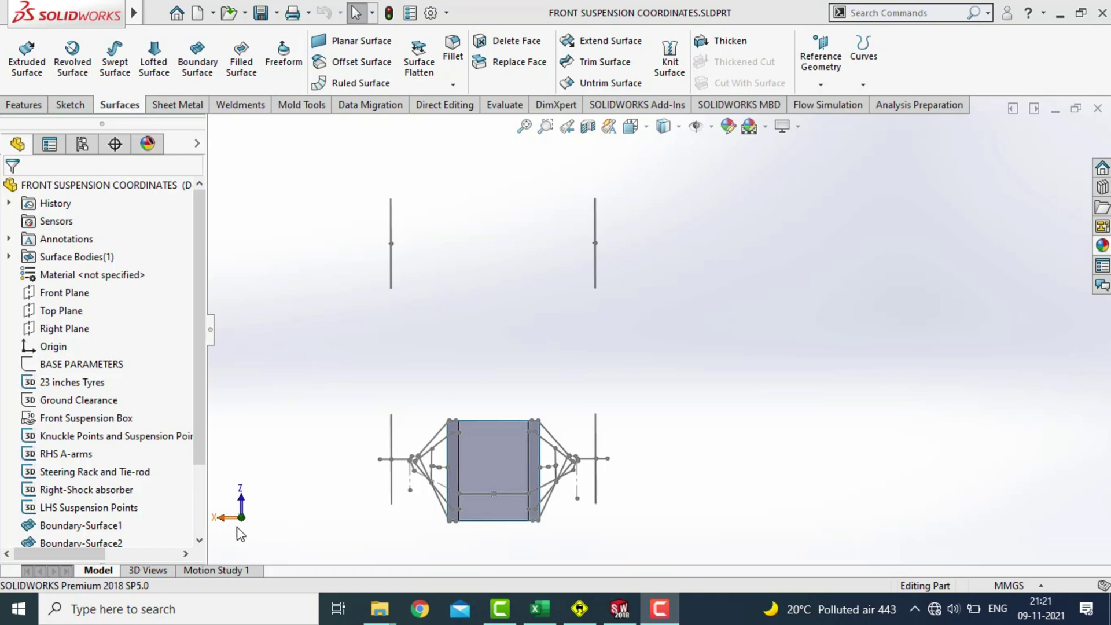
# - Check the top-view axes in Lotus Suspension Analysis and compare them with the X-to-Y conversion in the Excel coordinates workbook
pyautogui.hotkey('alt', 'Tab')
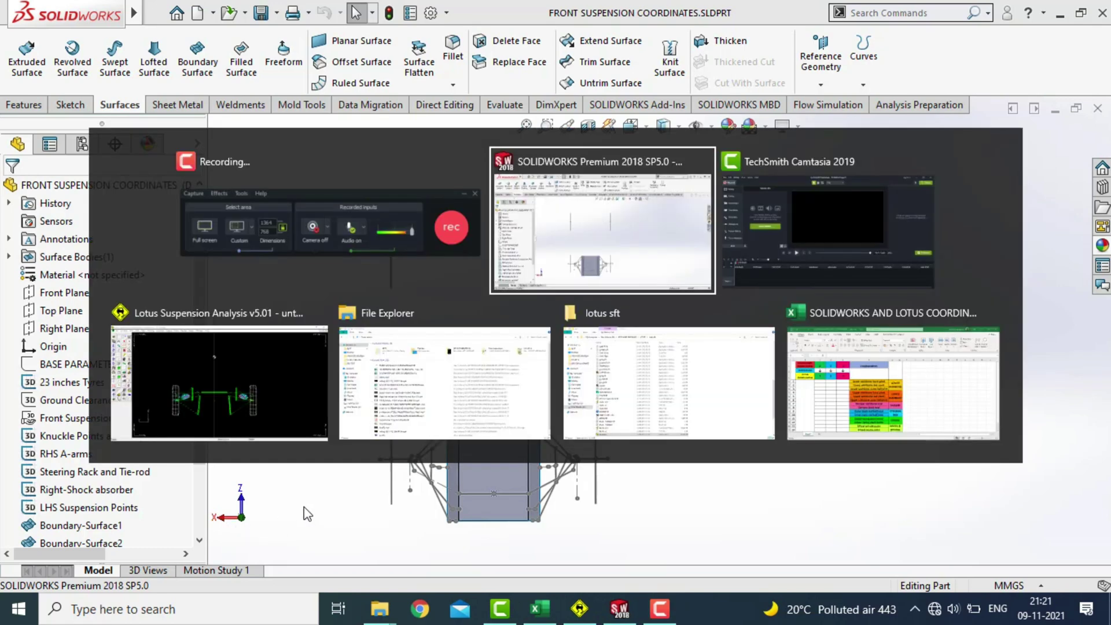
pyautogui.click(188, 367)
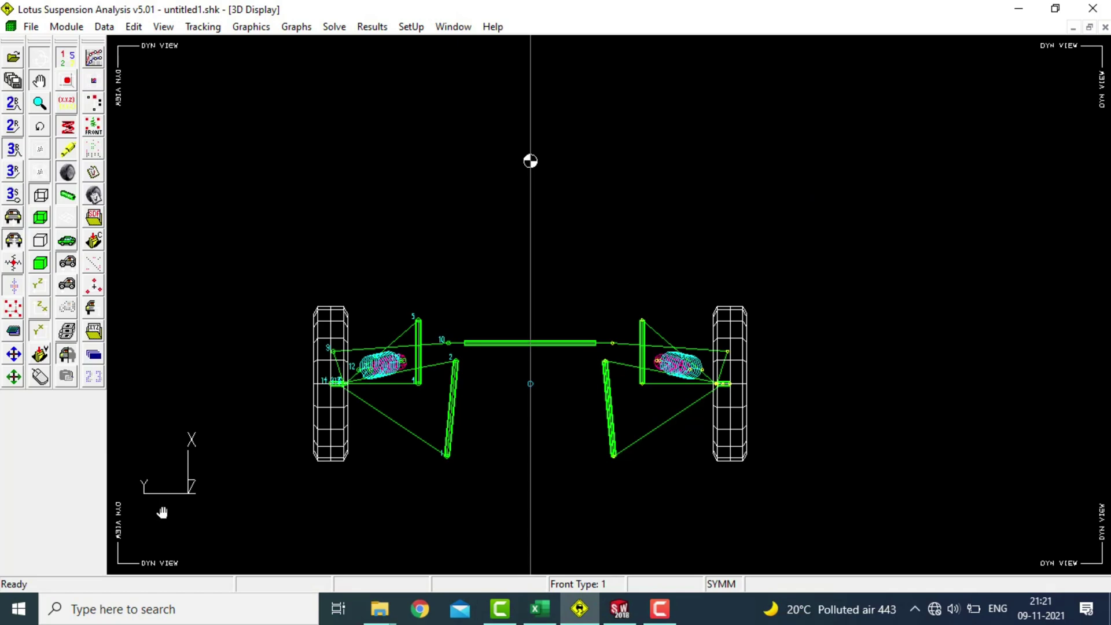
pyautogui.hotkey('alt', 'Tab')
pyautogui.click(822, 359)
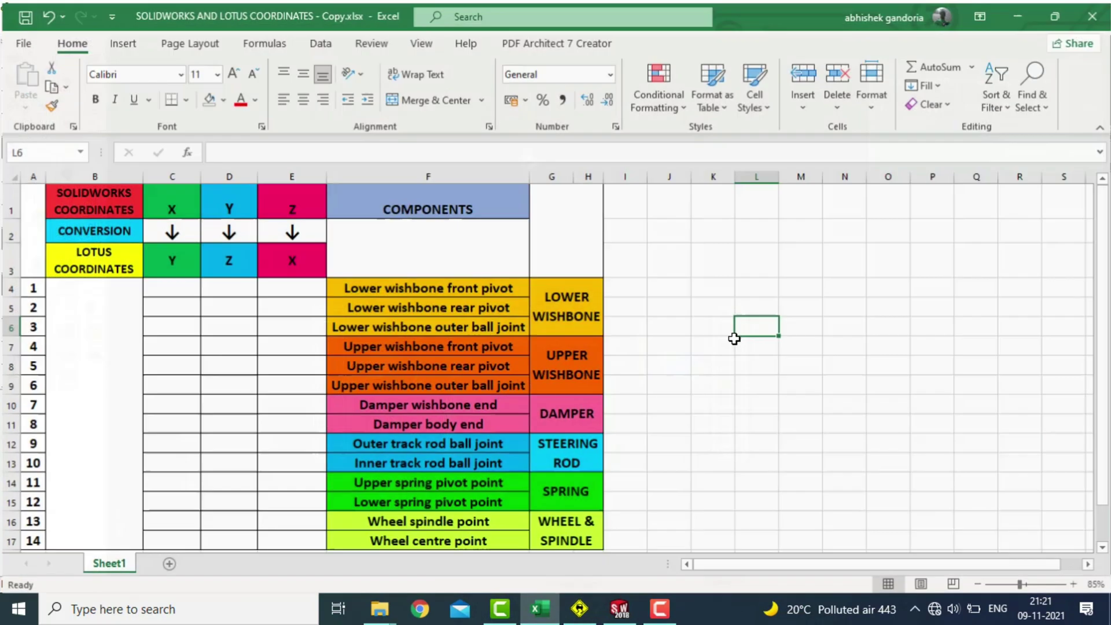
pyautogui.click(192, 210)
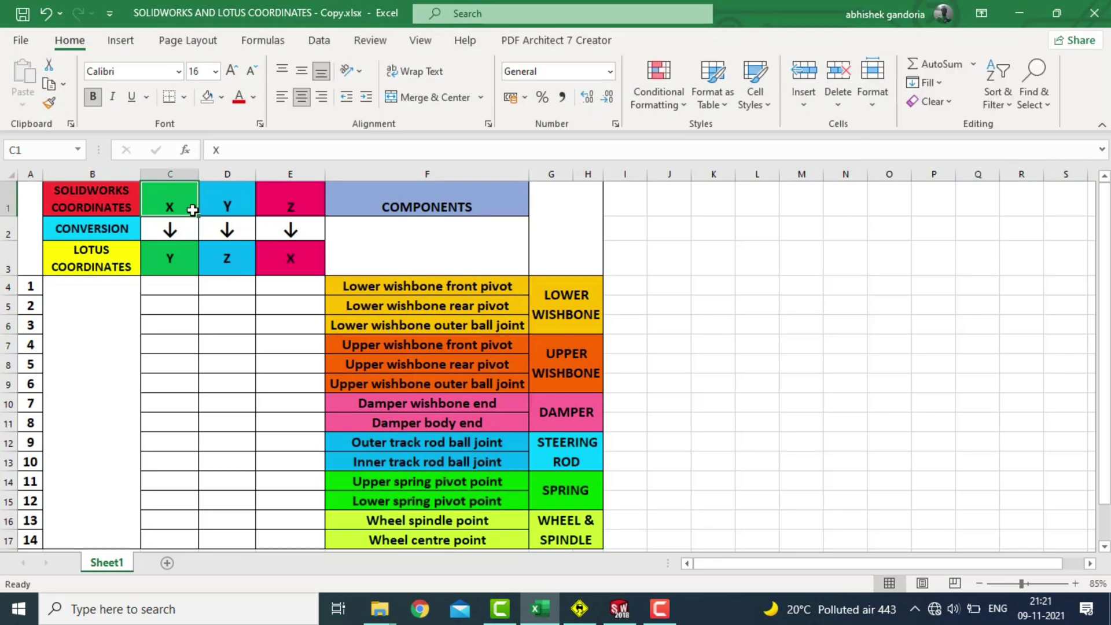
pyautogui.click(186, 251)
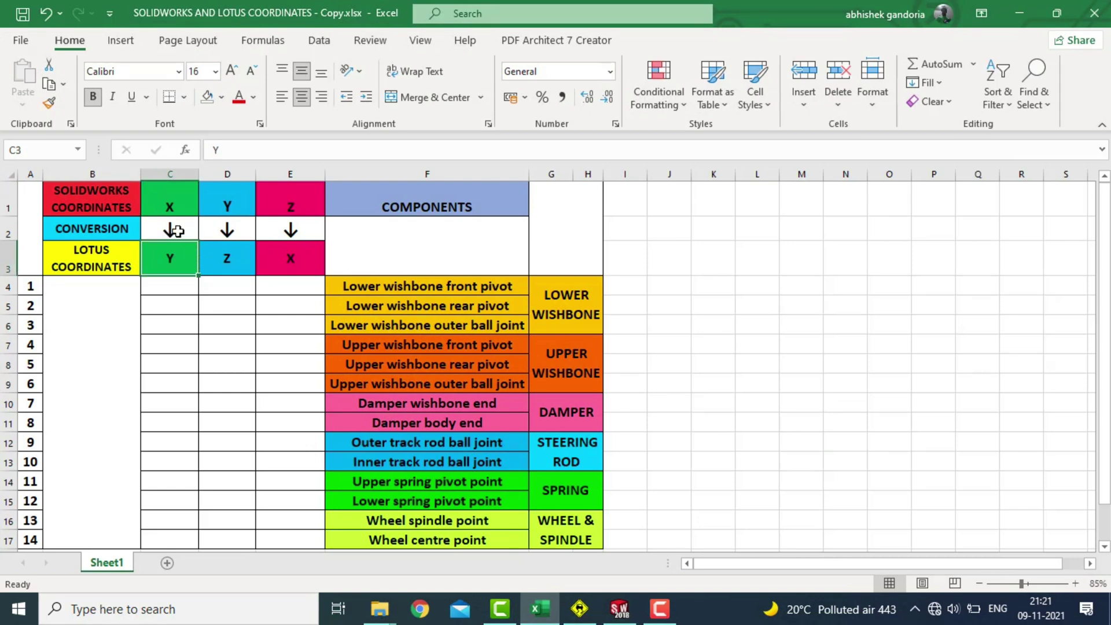
# - Switch to SOLIDWORKS and orbit the front suspension part into a 3D view with the Y axis pointing up
pyautogui.hotkey('alt', 'Tab')
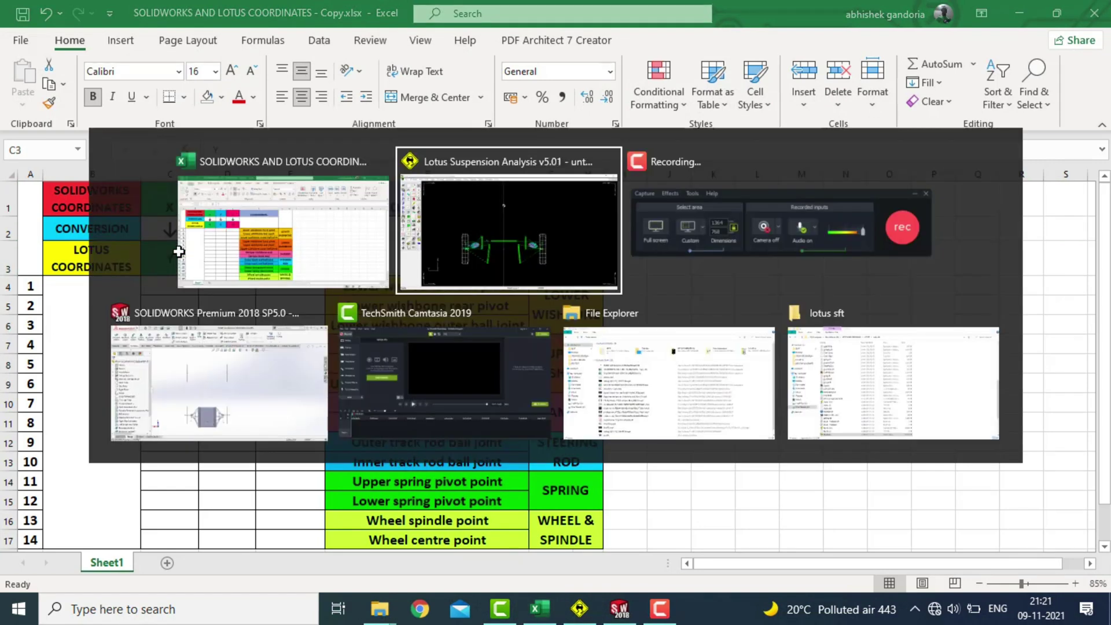
pyautogui.click(315, 372)
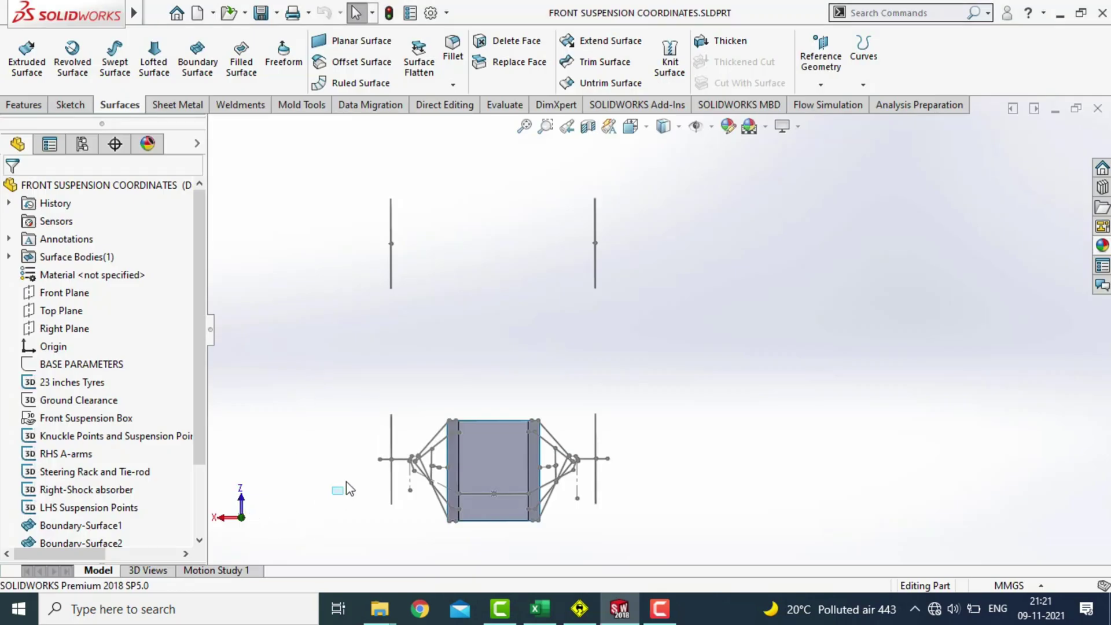
pyautogui.moveTo(356, 499); pyautogui.dragTo(332, 295, button='middle')
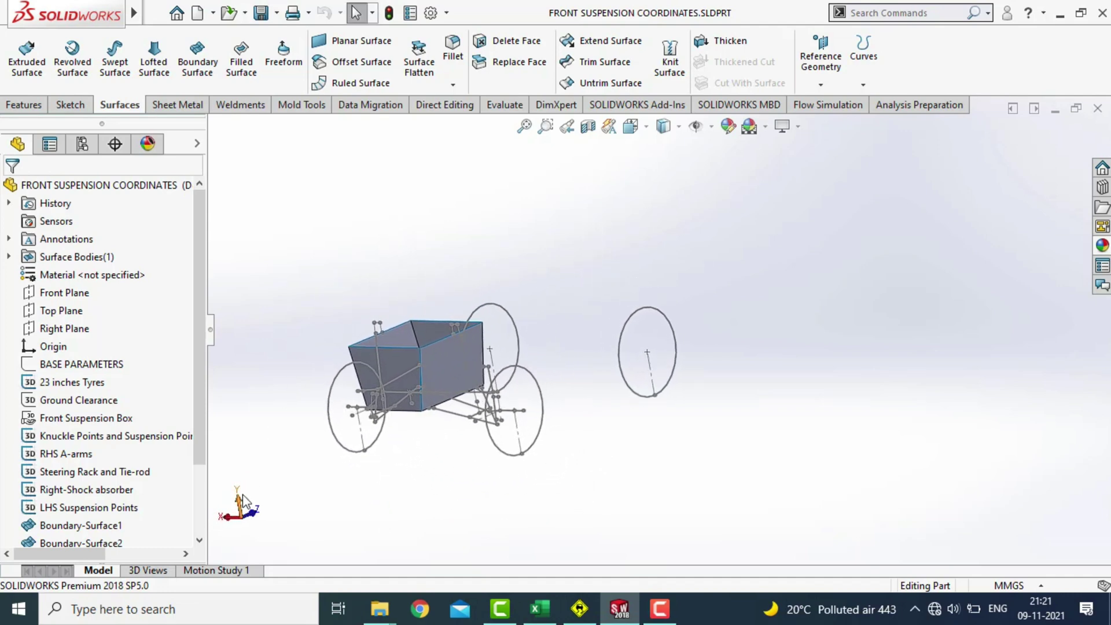
# - Rotate the Lotus suspension model to show its vertical Z axis and return to the axis conversion table in Excel
pyautogui.hotkey('alt', 'Tab')
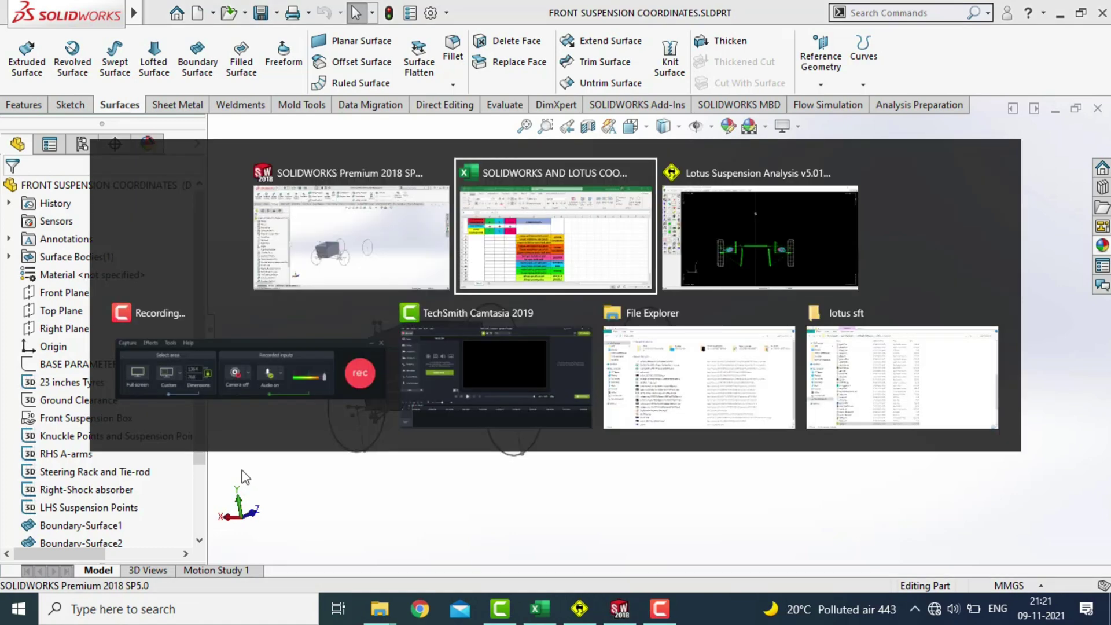
pyautogui.hotkey('alt', 'Tab')
pyautogui.click(40, 126)
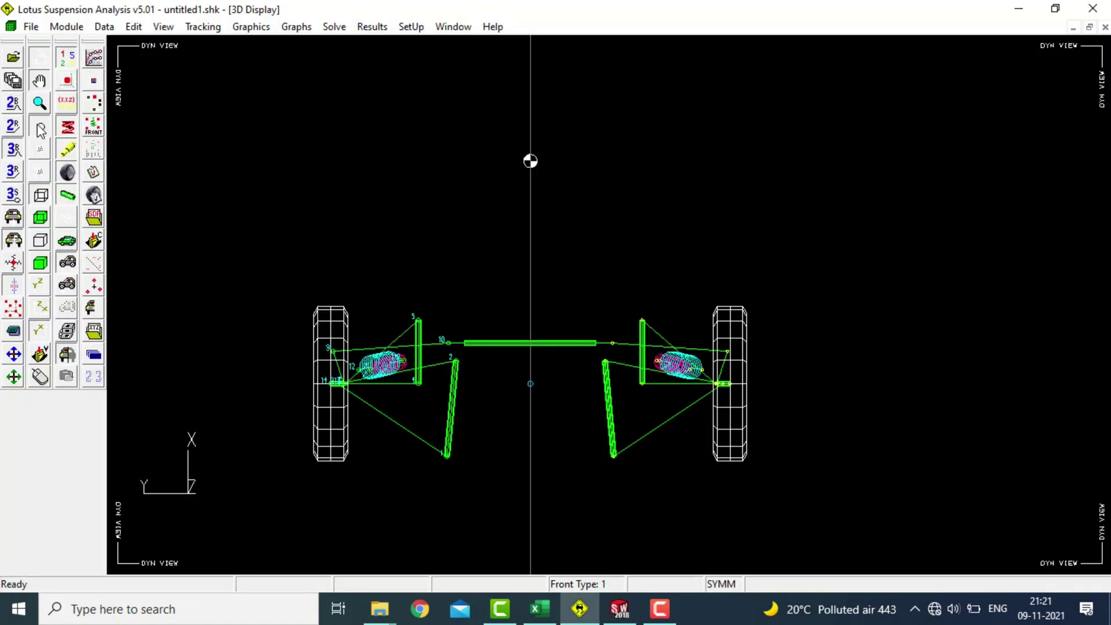
pyautogui.moveTo(390, 459); pyautogui.dragTo(541, 179)
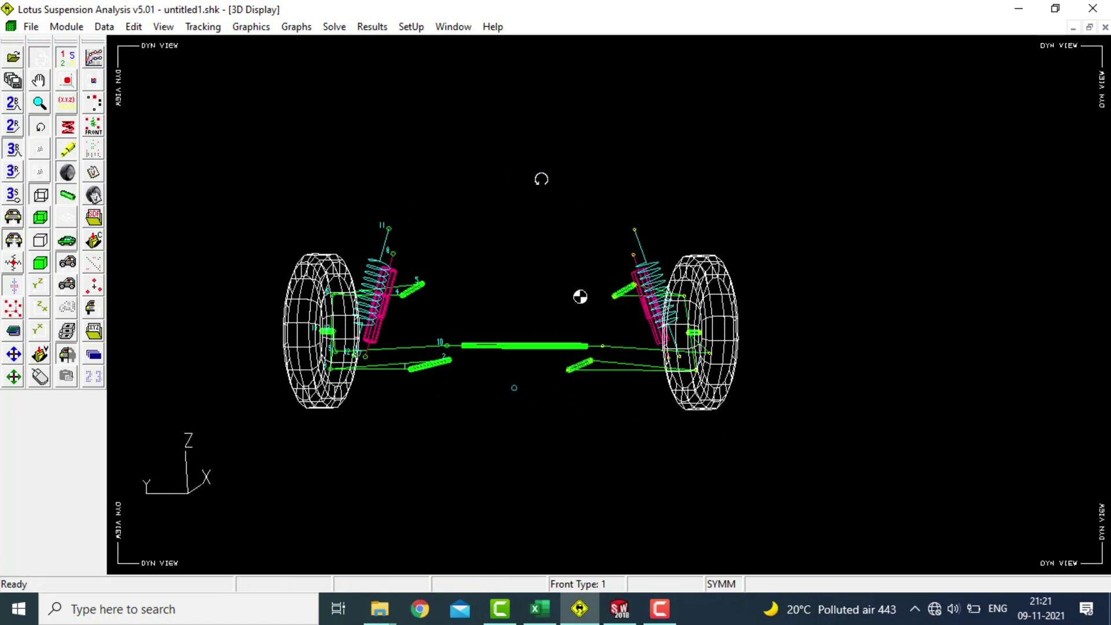
pyautogui.click(39, 82)
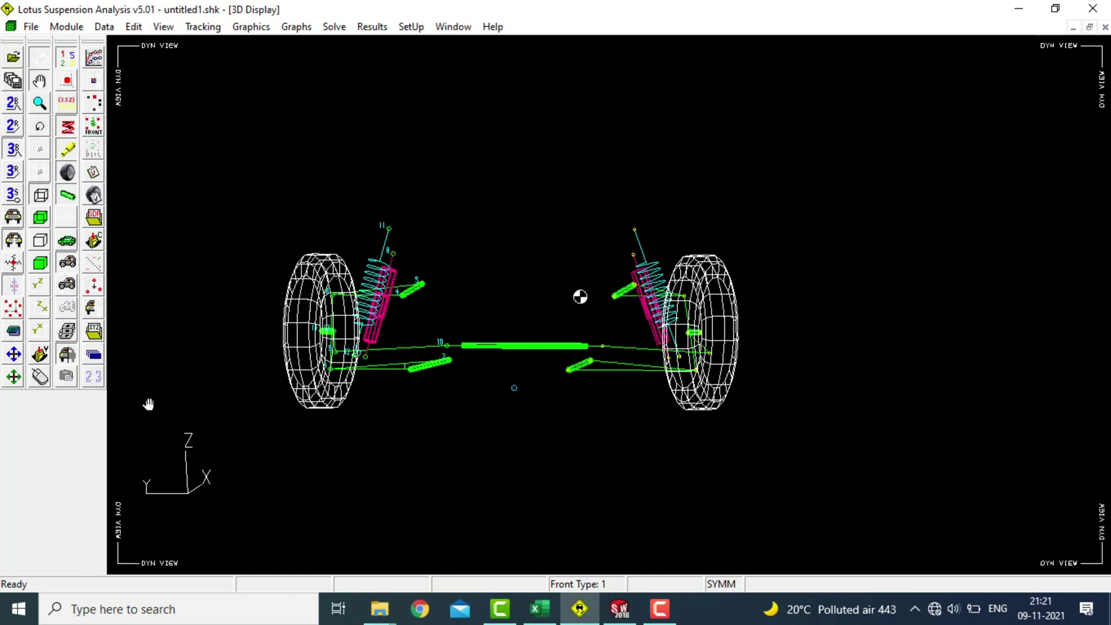
pyautogui.moveTo(185, 463); pyautogui.dragTo(191, 488)
pyautogui.hotkey('alt', 'Tab')
pyautogui.hotkey('alt', 'Tab')
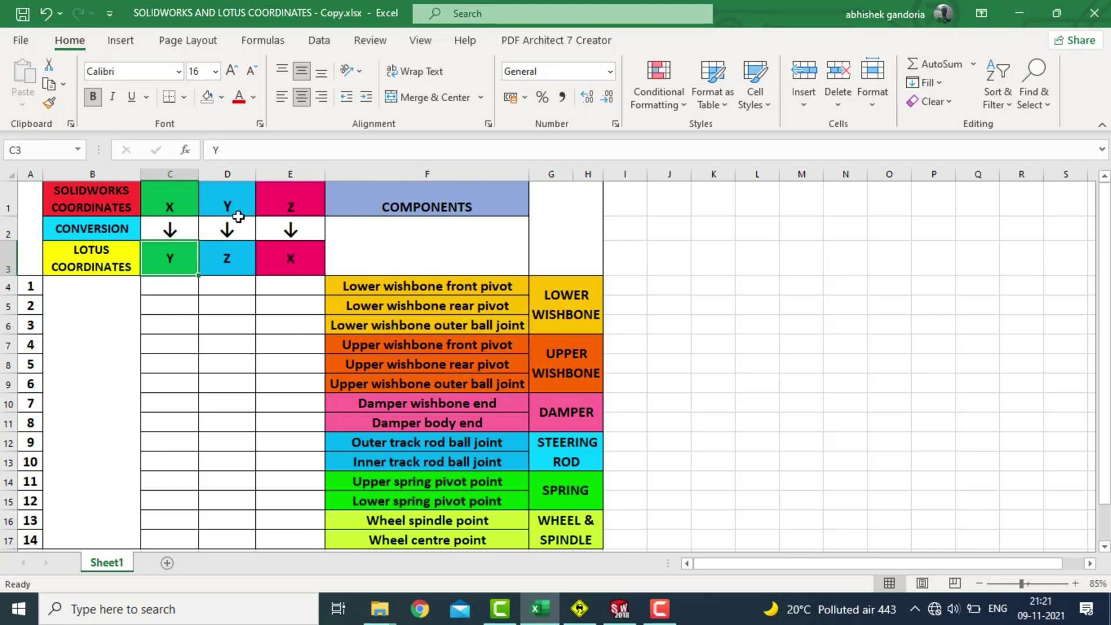
# - Compare the SOLIDWORKS Y axis with the matching Lotus Z axis in the Excel conversion table
pyautogui.click(237, 255)
pyautogui.click(240, 217)
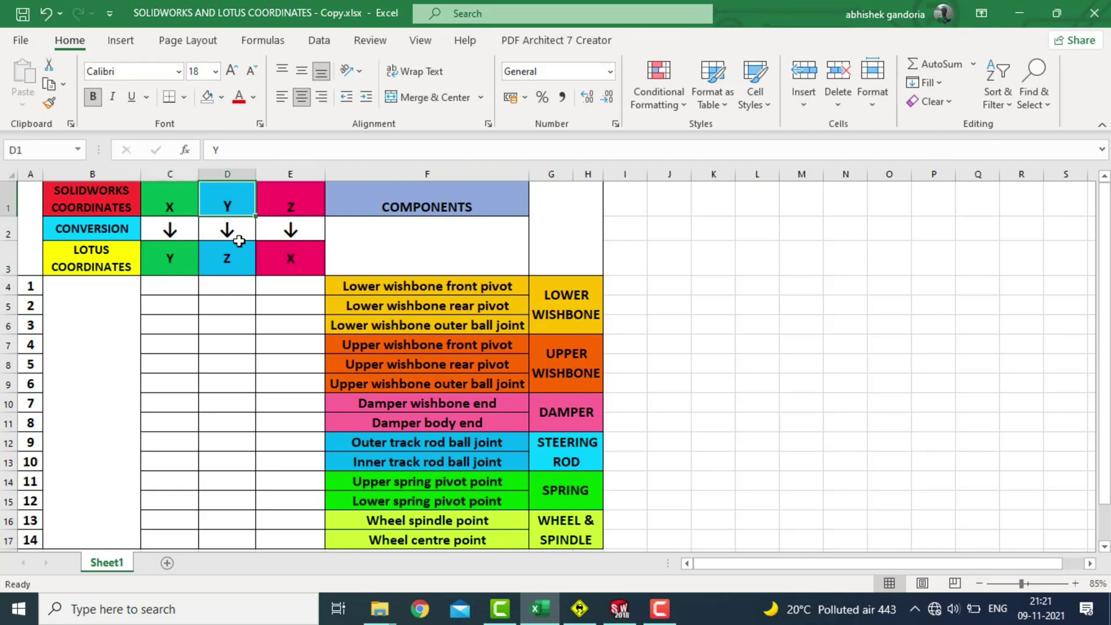
pyautogui.click(241, 257)
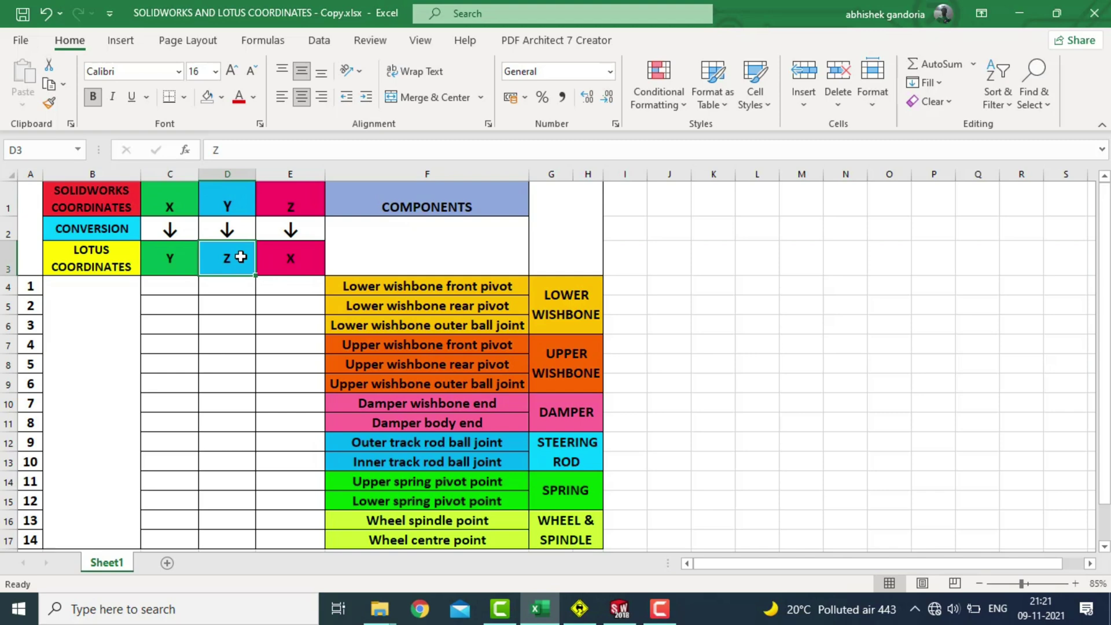
# - Switch to SOLIDWORKS and orbit the front suspension part until it is seen from above with Z pointing up and X left
pyautogui.hotkey('alt', 'Tab')
pyautogui.hotkey('alt', 'Tab')
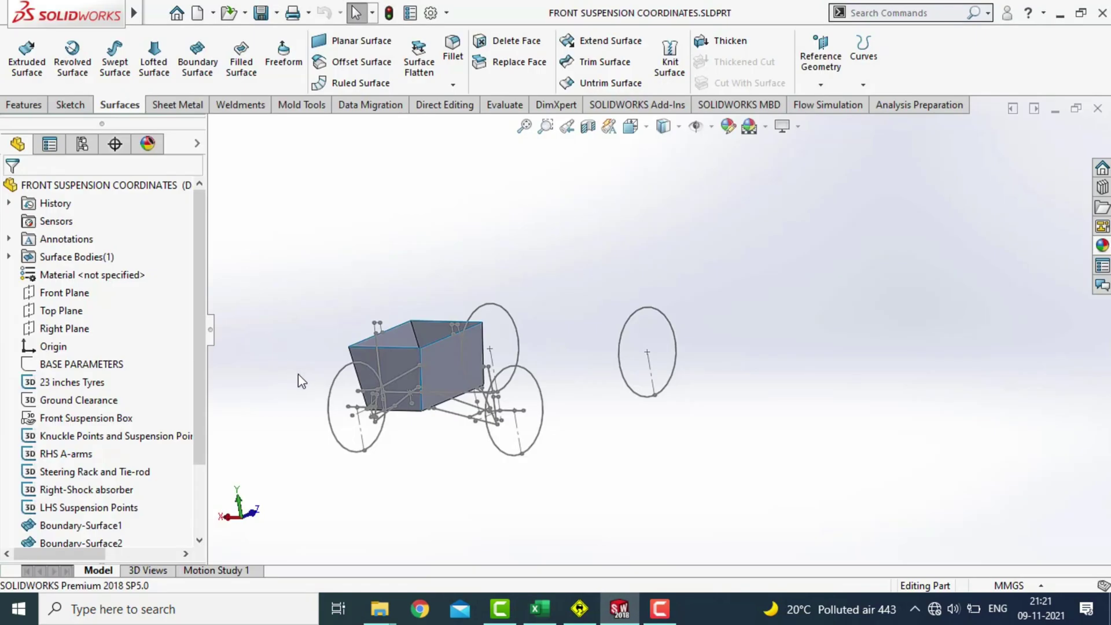
pyautogui.moveTo(334, 490); pyautogui.dragTo(355, 463, button='middle')
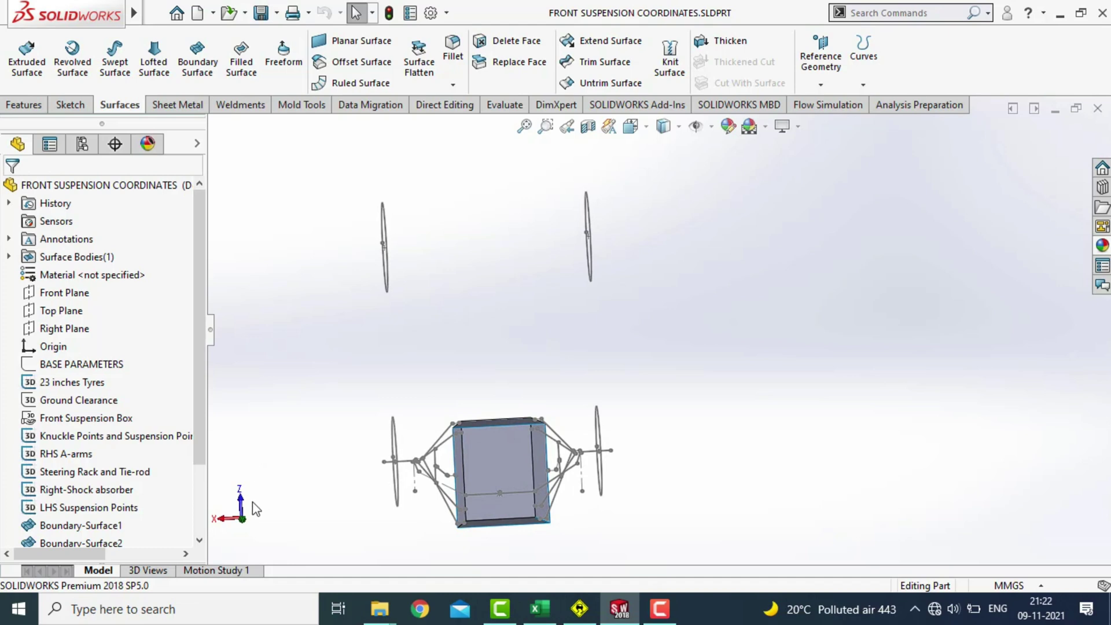
# - Show the Lotus suspension model in the X-Y top view and compare its axes with the Z-to-X conversion in the Excel table
pyautogui.hotkey('alt', 'Tab')
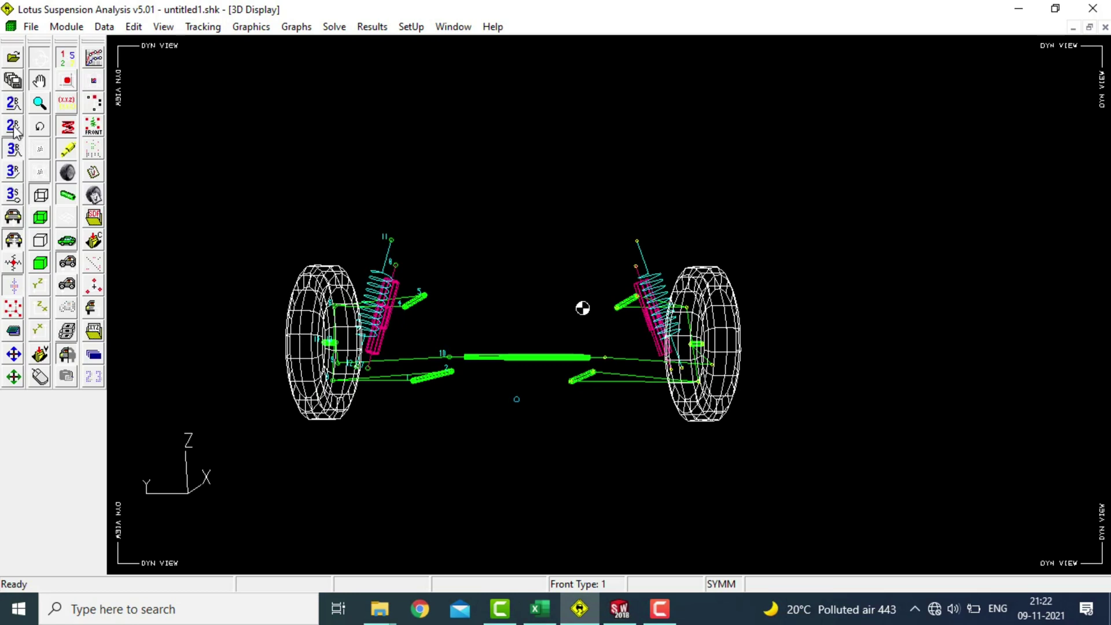
pyautogui.click(35, 333)
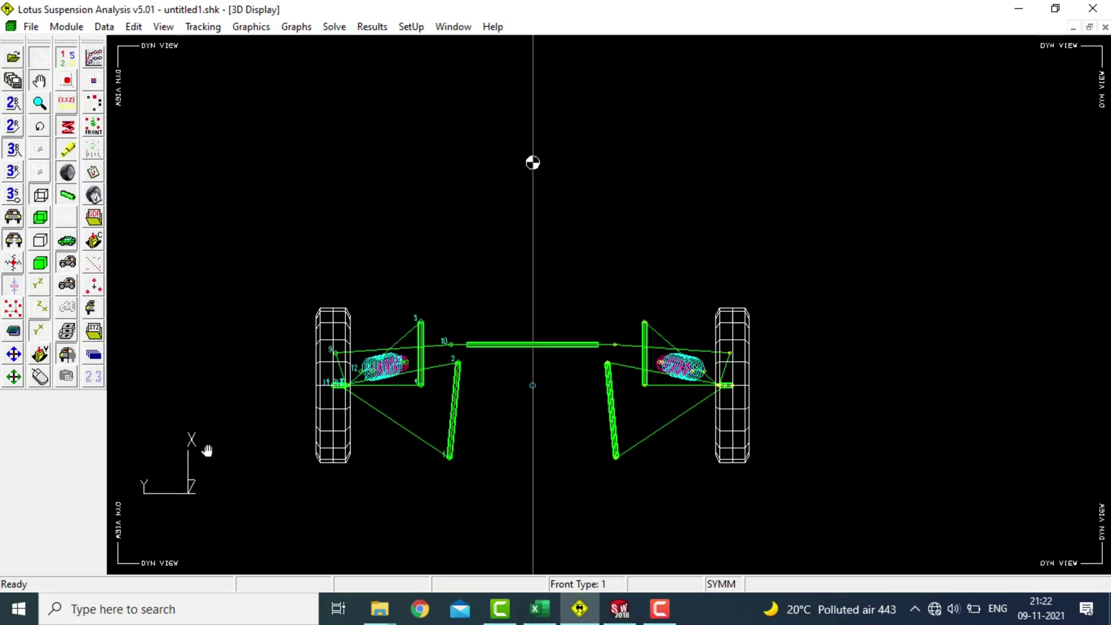
pyautogui.hotkey('alt', 'Tab')
pyautogui.hotkey('alt', 'Tab')
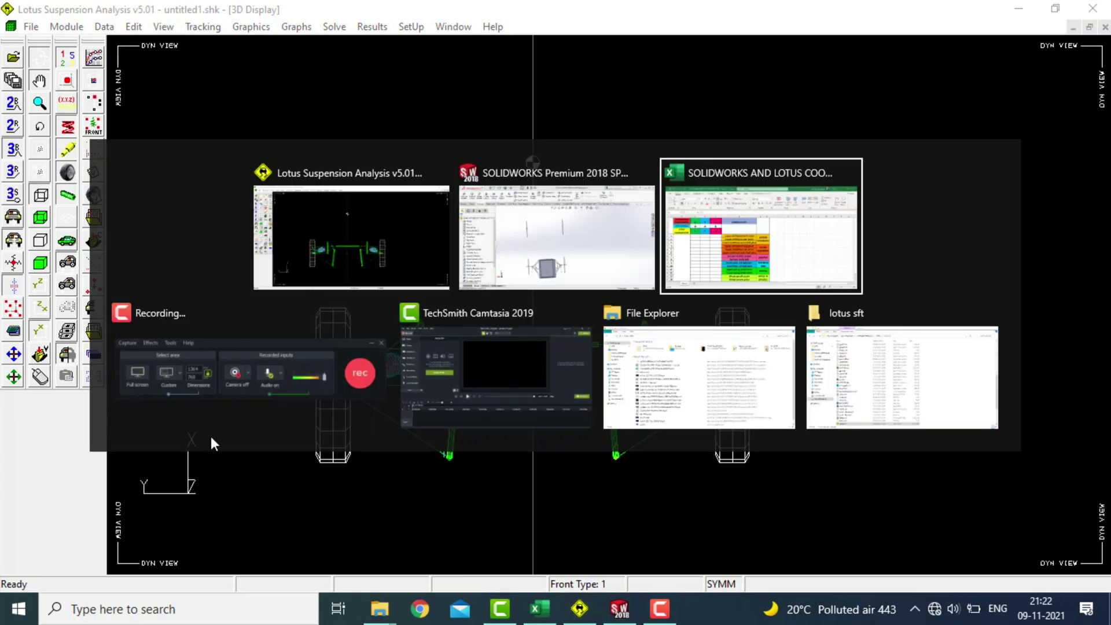
pyautogui.click(304, 253)
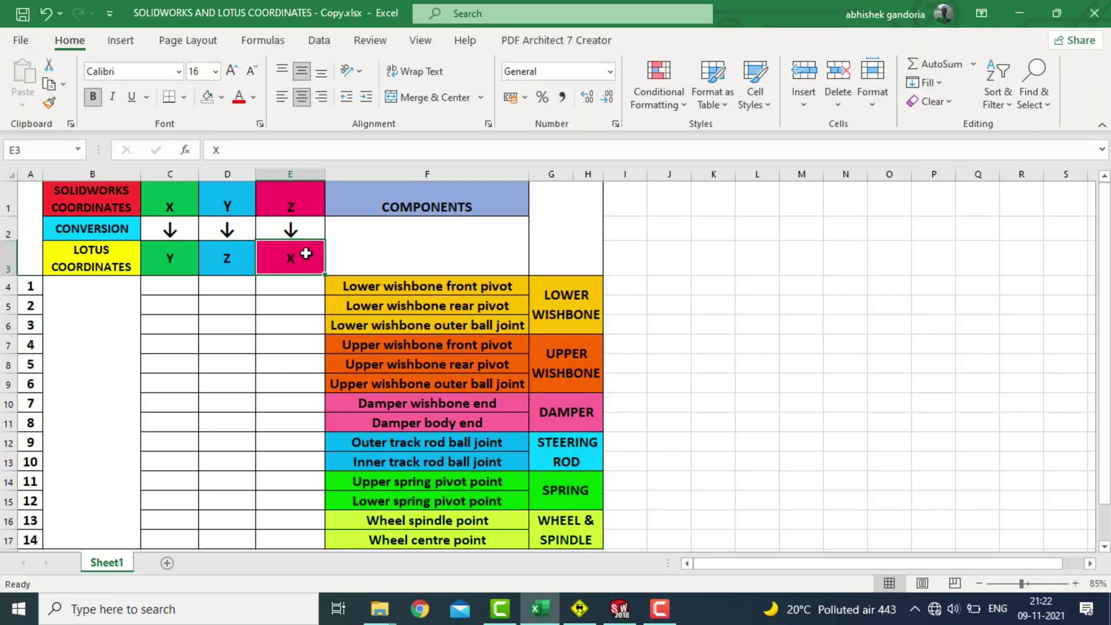
pyautogui.click(313, 204)
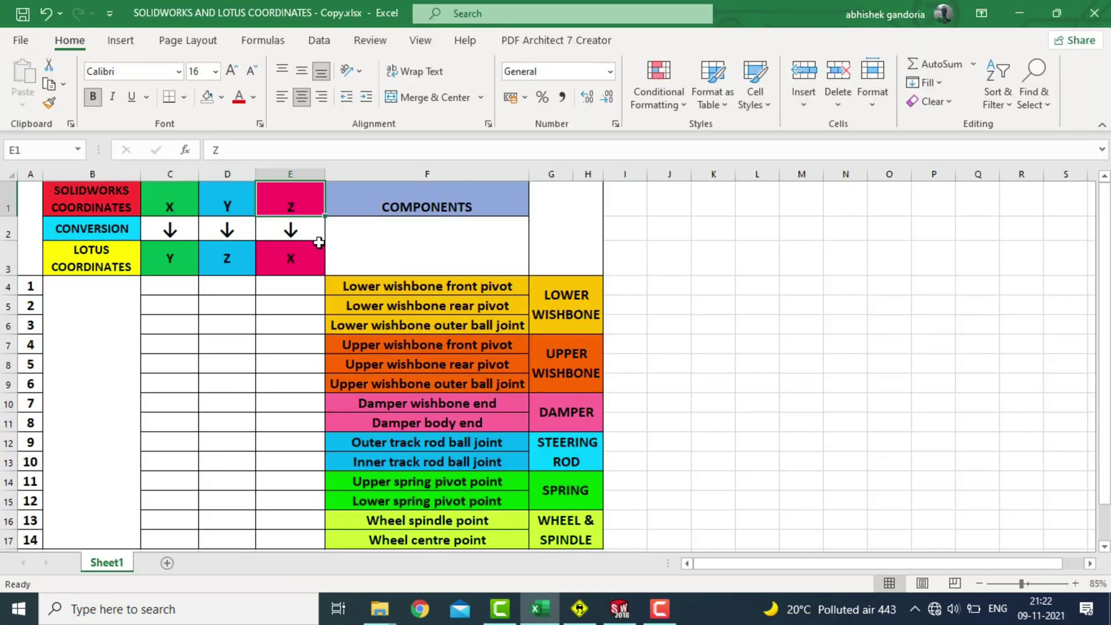
pyautogui.click(314, 266)
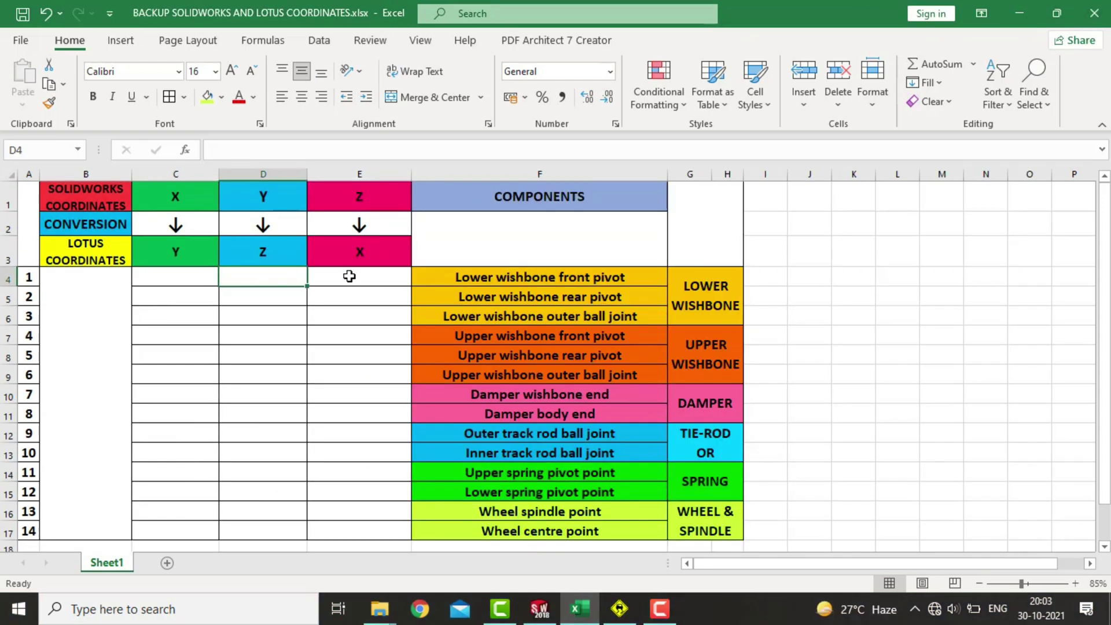
pyautogui.moveTo(178, 281); pyautogui.dragTo(374, 523)
pyautogui.click(168, 271)
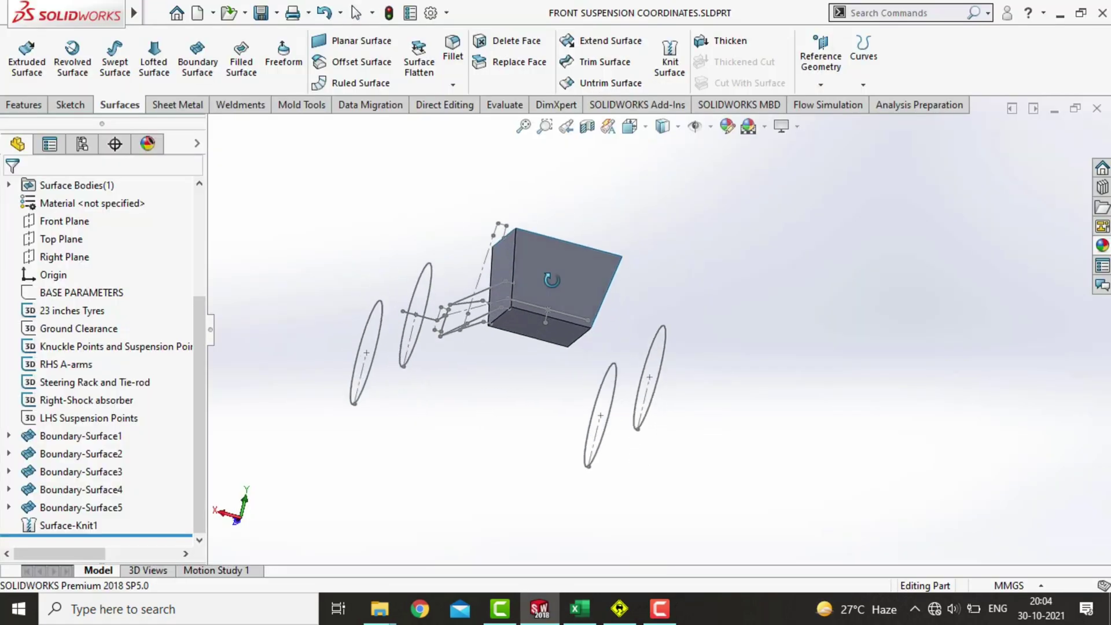
# - Switch to SOLIDWORKS and hide the 23 inches Tyres sketch in the front suspension part
pyautogui.moveTo(486, 371)
pyautogui.mouseDown(button='middle')
pyautogui.moveTo(497, 385)
pyautogui.moveTo(475, 382)
pyautogui.mouseUp(button='middle')
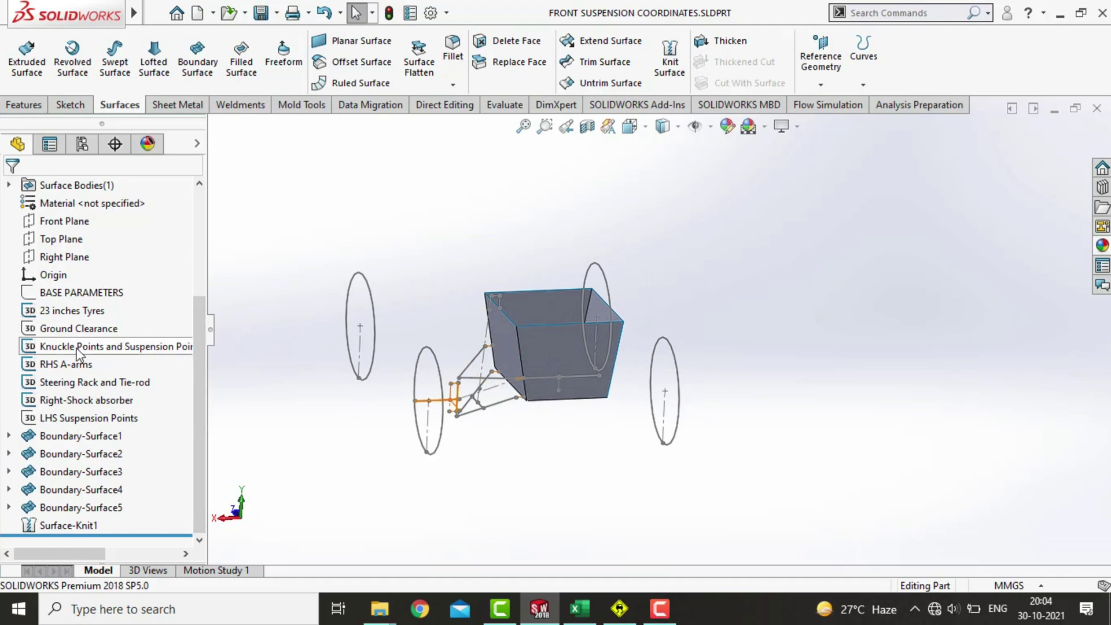
pyautogui.click(87, 311)
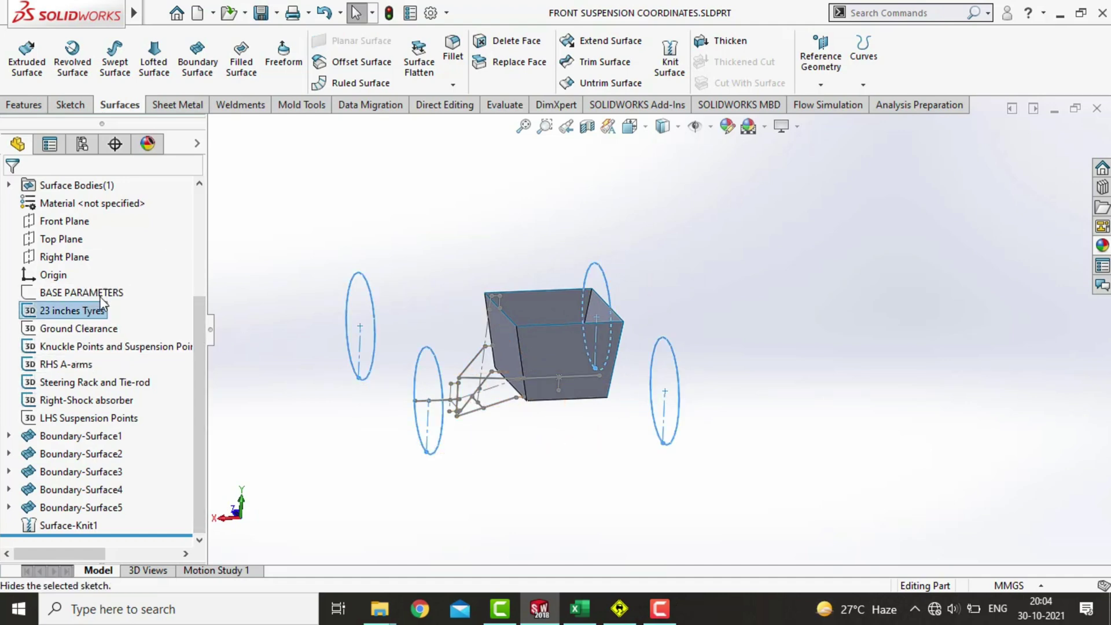
pyautogui.click(100, 296)
pyautogui.moveTo(472, 480); pyautogui.dragTo(486, 454, button='middle')
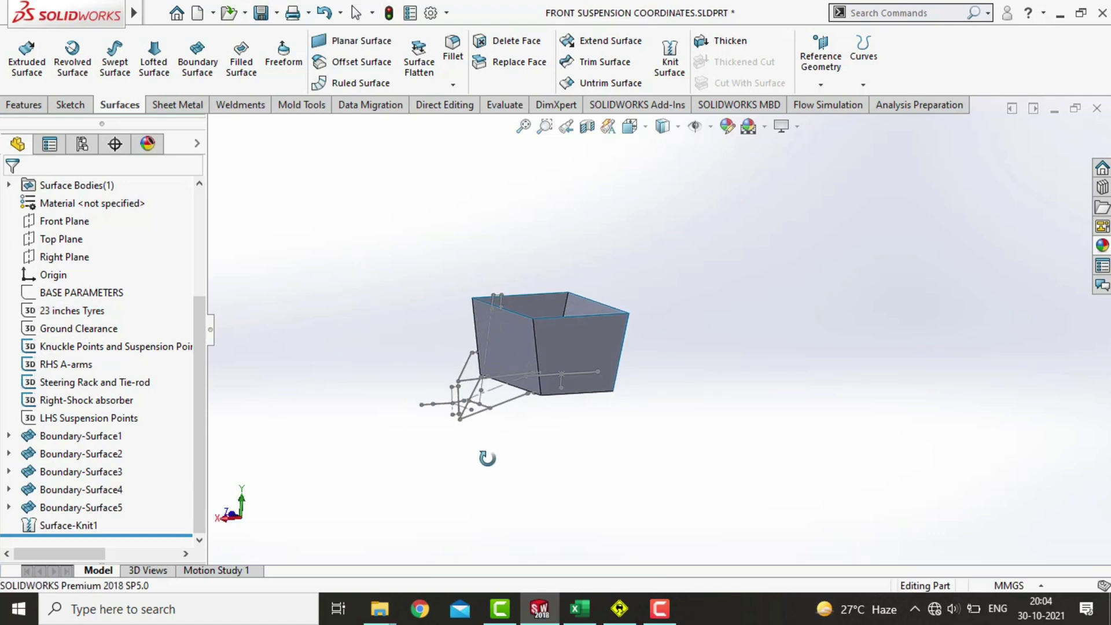
pyautogui.scroll(-2, 495, 349)
pyautogui.scroll(-1, 495, 349)
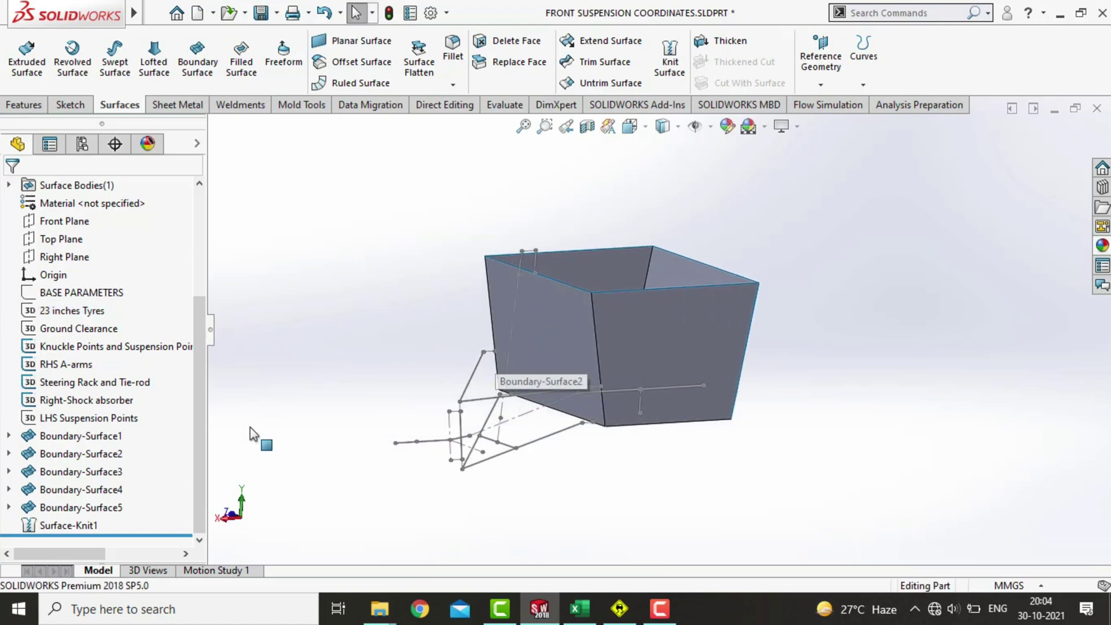
# - Suppress Boundary-Surface1 through Boundary-Surface5 together with Surface-Knit1 to leave only the suspension sketches
pyautogui.click(75, 438)
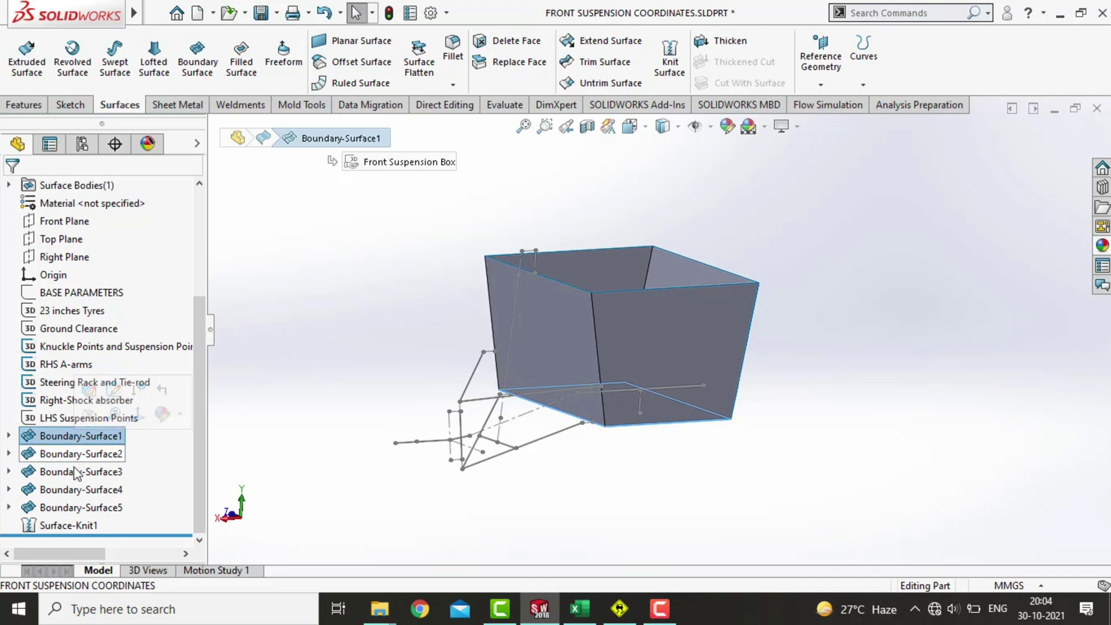
pyautogui.keyDown('shift'); pyautogui.click(65, 526); pyautogui.keyUp('shift')
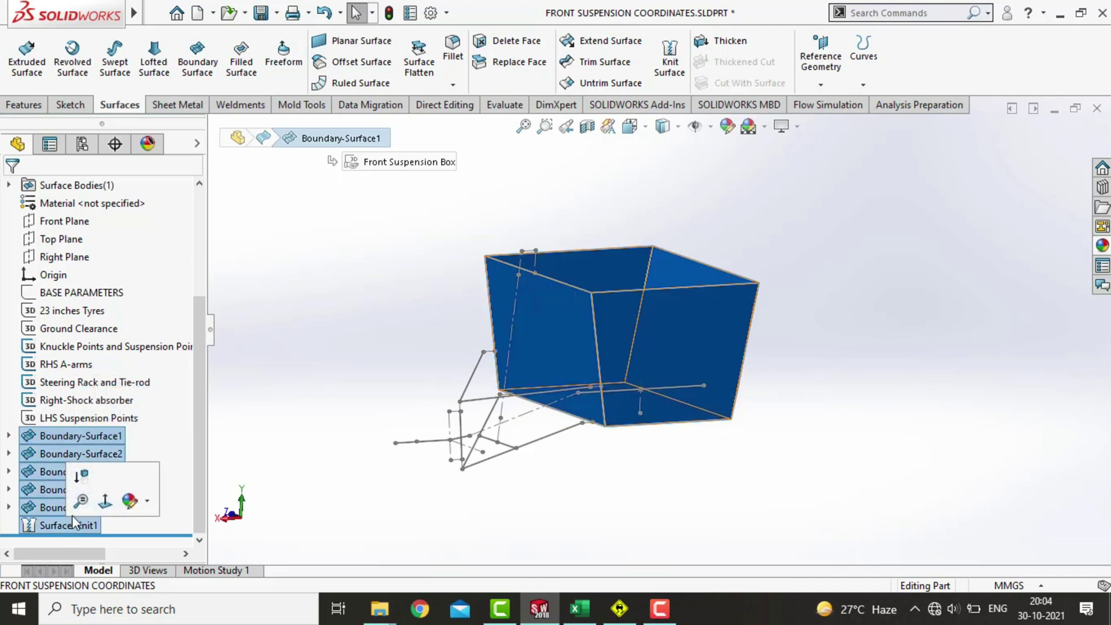
pyautogui.rightClick(74, 521)
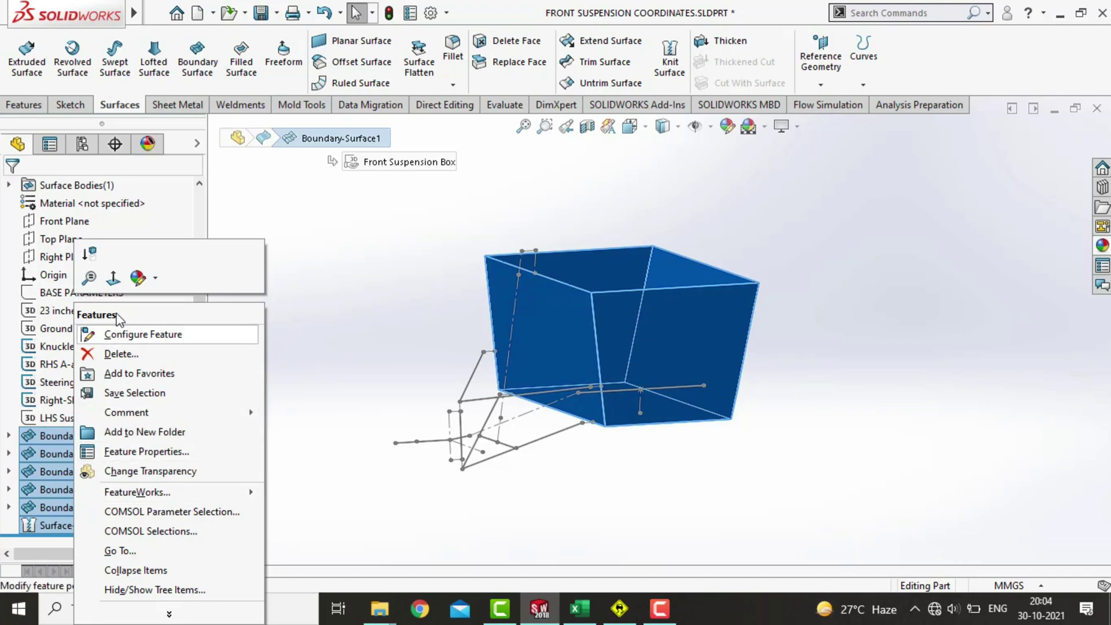
pyautogui.click(90, 254)
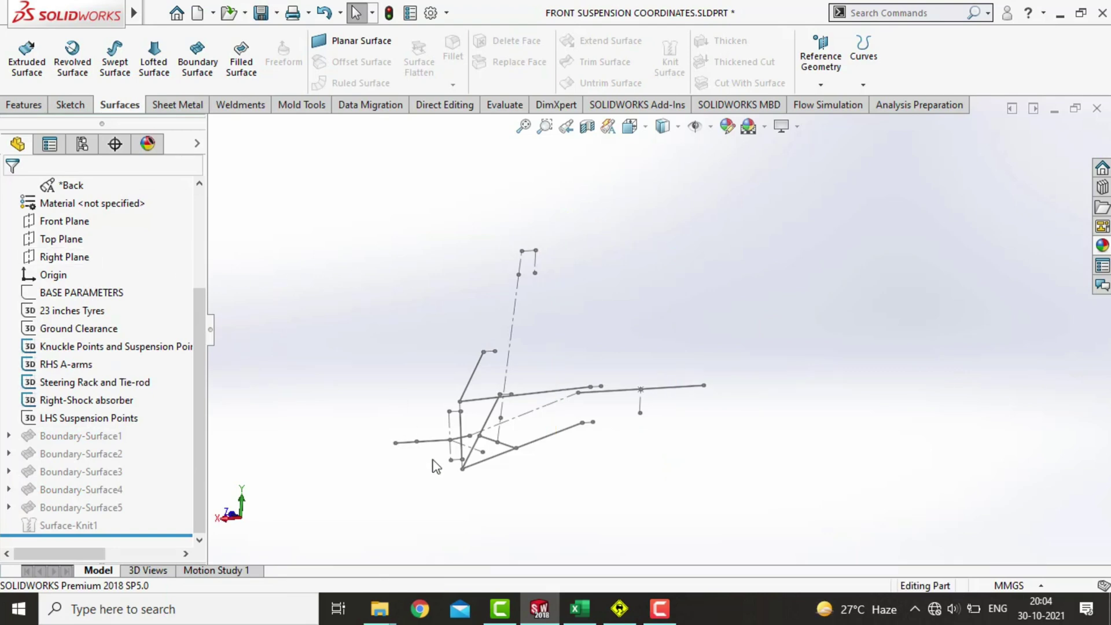
# - Identify the wishbone lines among the suspension sketches and open the RHS A-arms 3D sketch for editing
pyautogui.moveTo(606, 482)
pyautogui.mouseDown(button='middle')
pyautogui.moveTo(553, 459)
pyautogui.moveTo(574, 459)
pyautogui.mouseUp(button='middle')
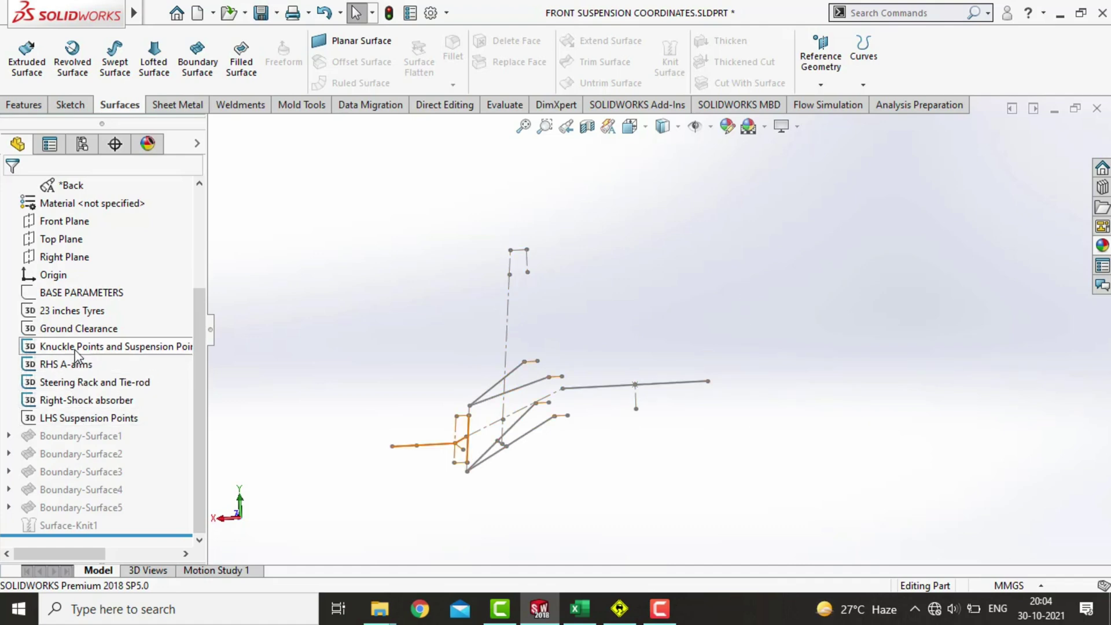
pyautogui.click(151, 349)
pyautogui.click(263, 350)
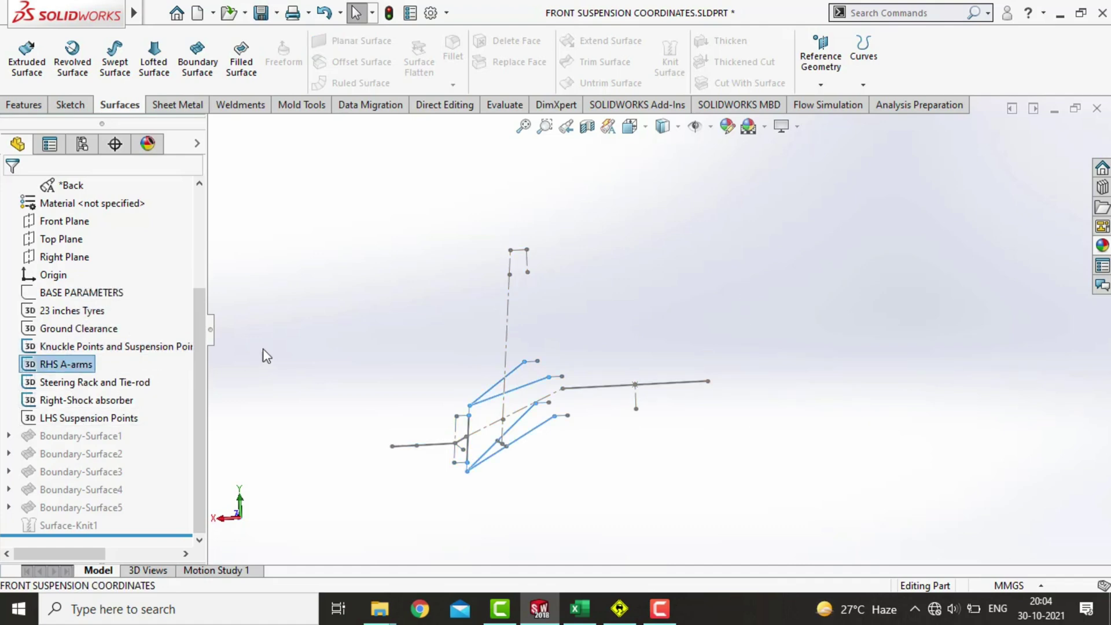
pyautogui.moveTo(288, 359); pyautogui.dragTo(475, 385, button='middle')
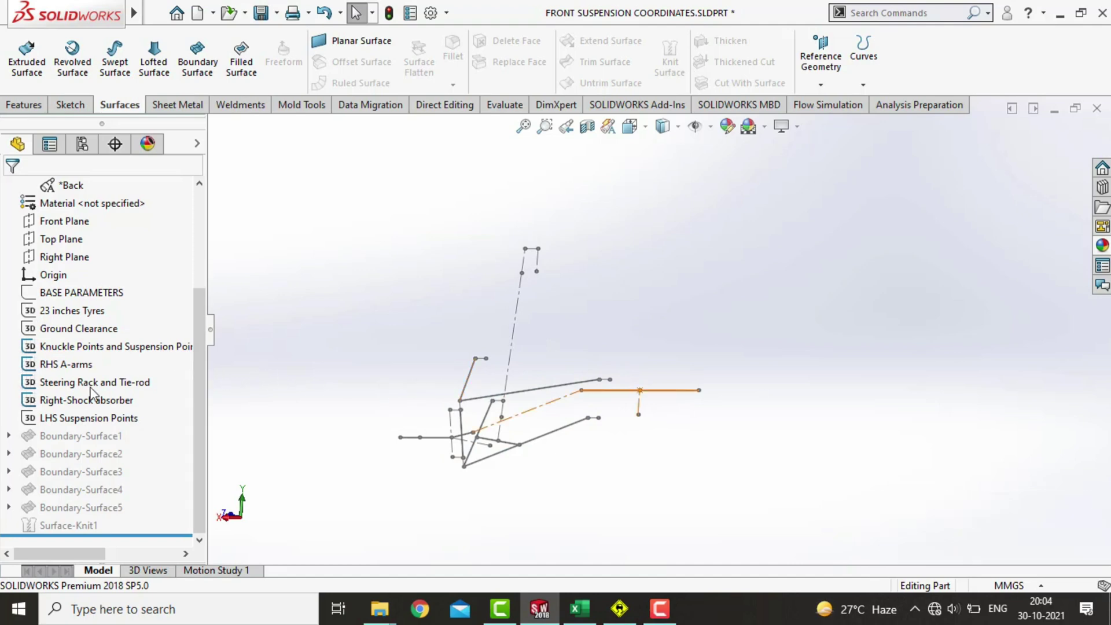
pyautogui.click(71, 366)
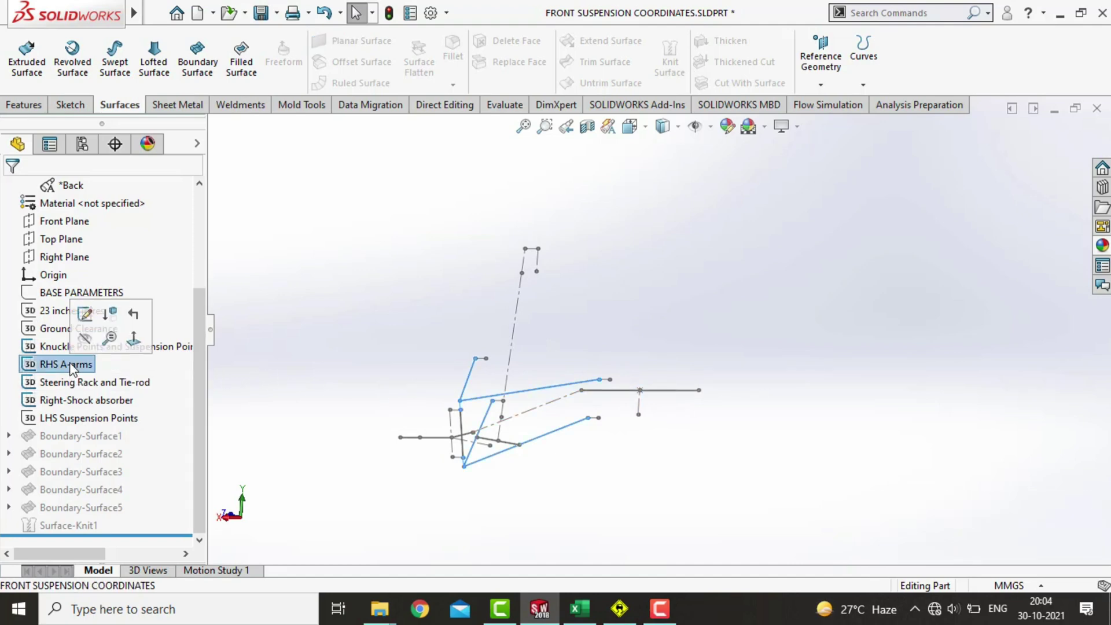
pyautogui.click(91, 339)
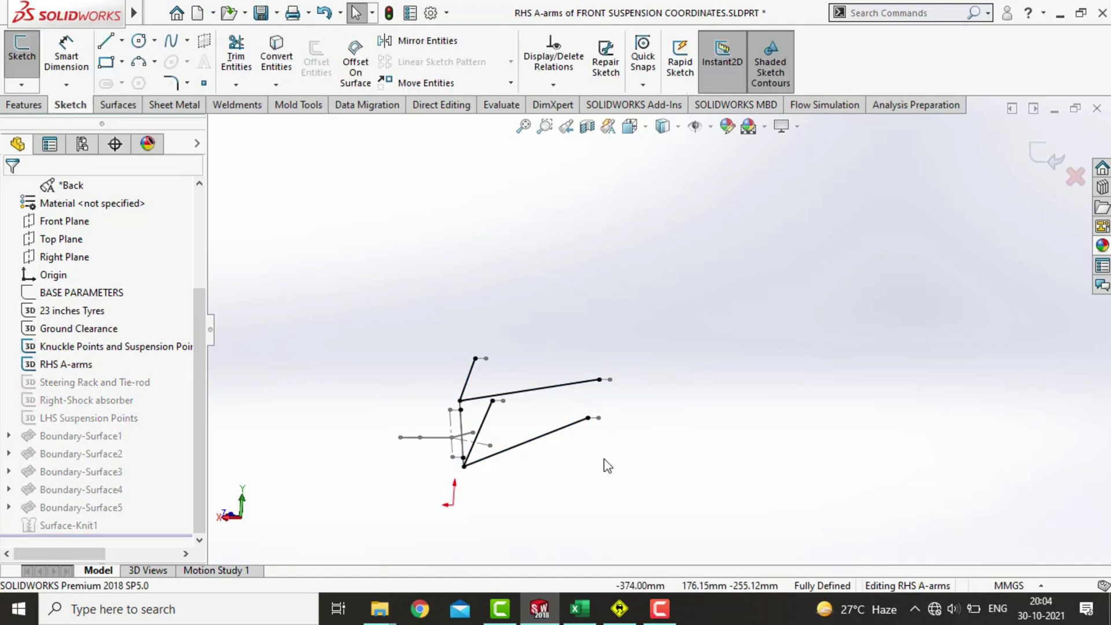
# - Select the upper wishbone front pivot point and record its coordinates 287.5742631, 521.7250079 and -1098.5 in the Excel table
pyautogui.scroll(-3, 605, 460)
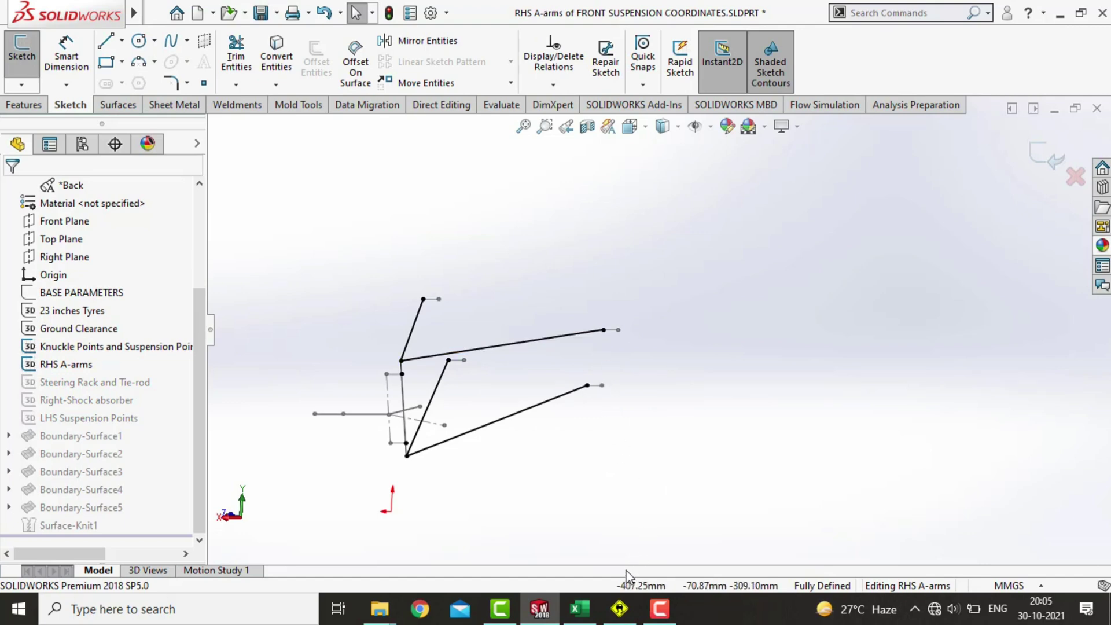
pyautogui.click(604, 331)
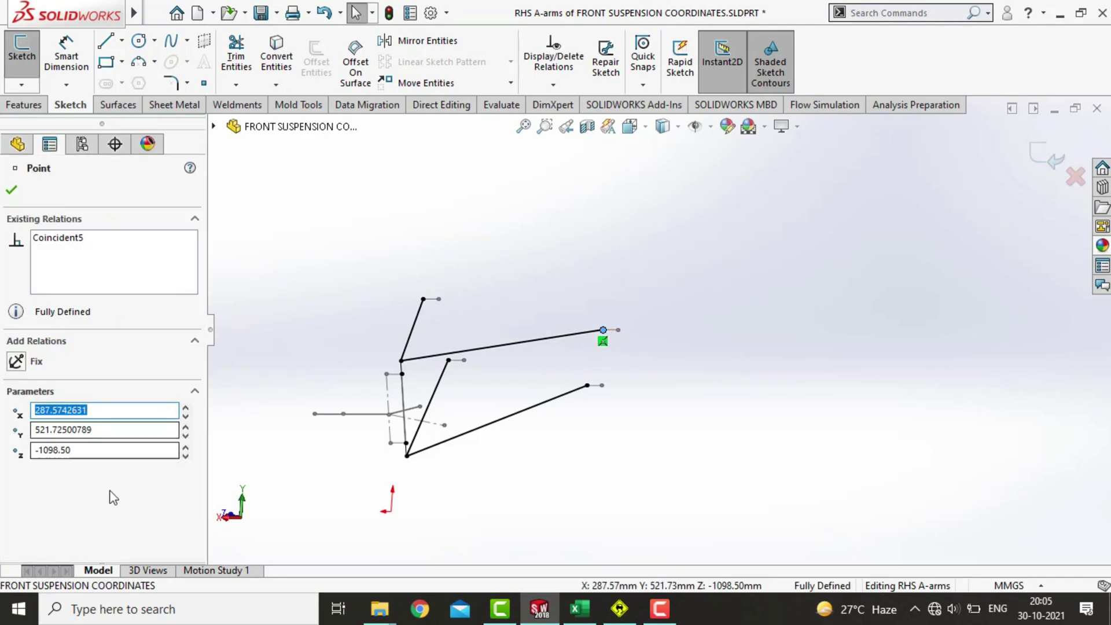
pyautogui.hotkey('alt', 'Tab')
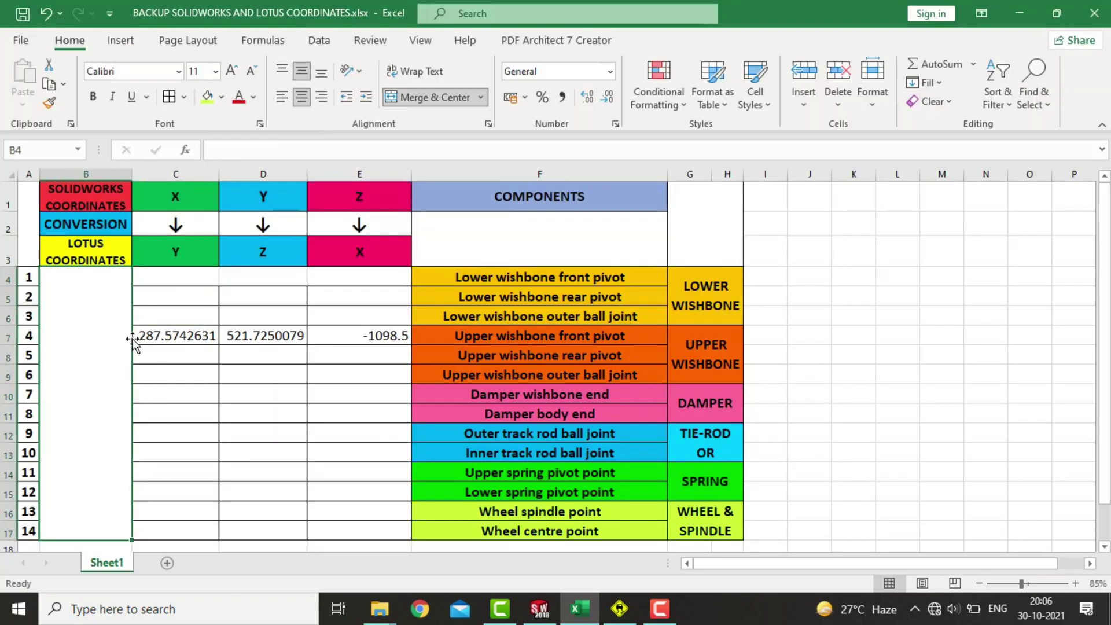
# - Fill the coordinate cells C7:E9 of the upper wishbone points with the orange used for their component labels
pyautogui.moveTo(145, 335); pyautogui.dragTo(368, 365)
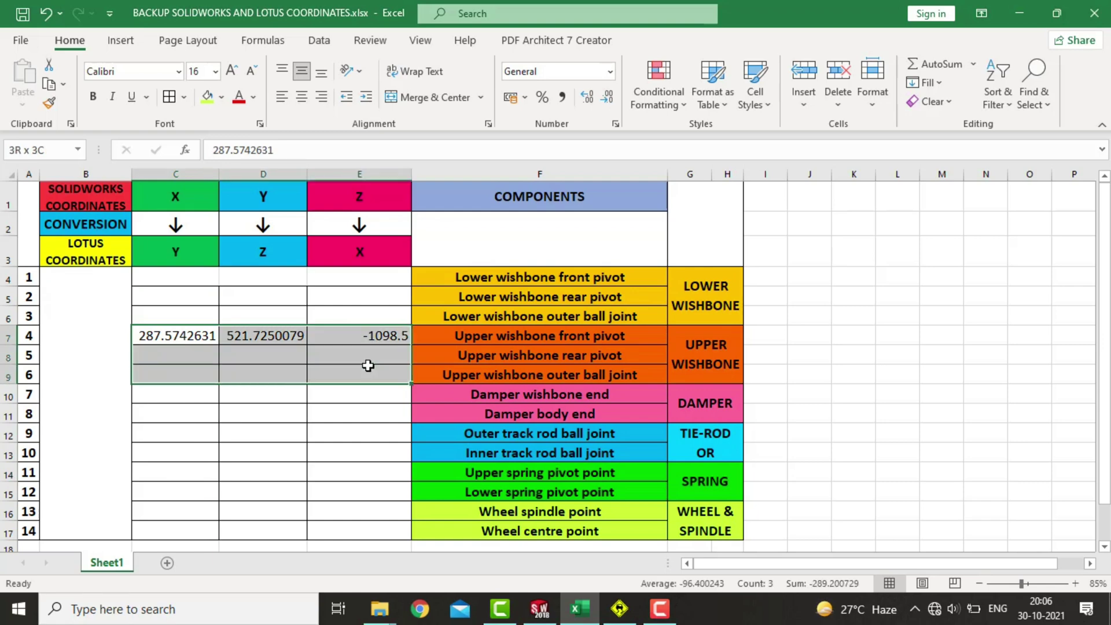
pyautogui.click(222, 97)
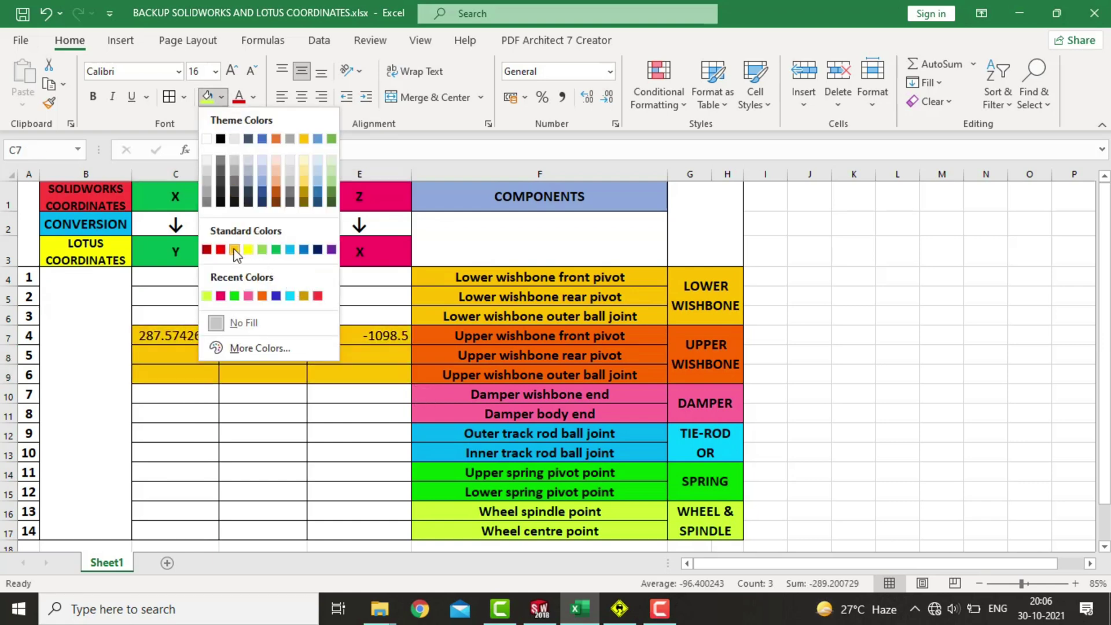
pyautogui.click(262, 296)
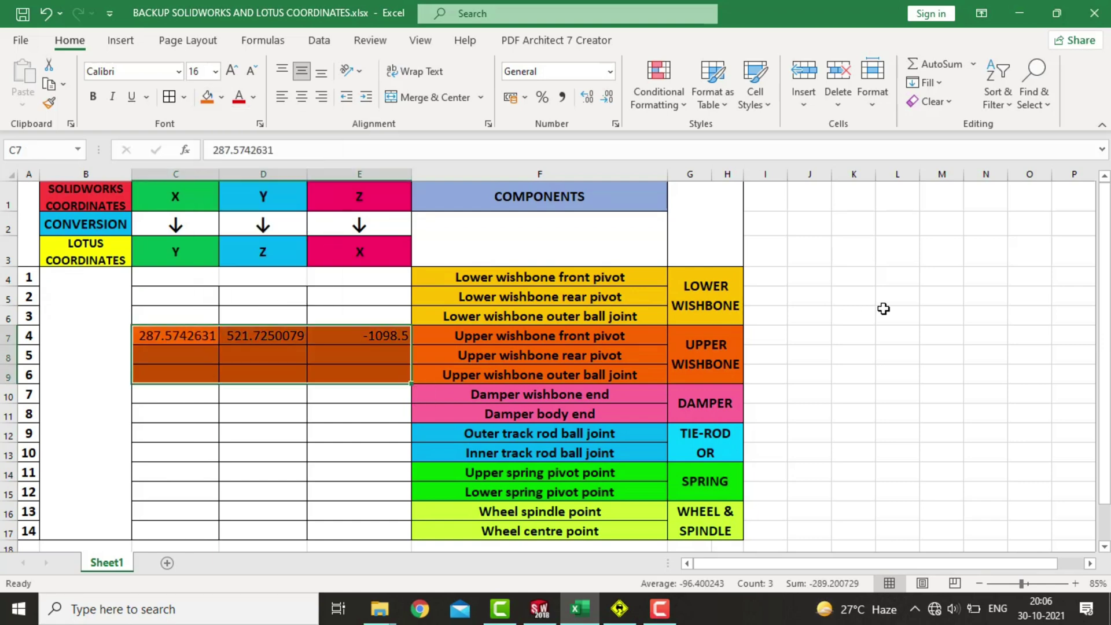
pyautogui.click(883, 315)
# - Centre the upper wishbone front pivot coordinates in C7:E7 and select cell C8 for the rear pivot's X coordinate
pyautogui.click(191, 339)
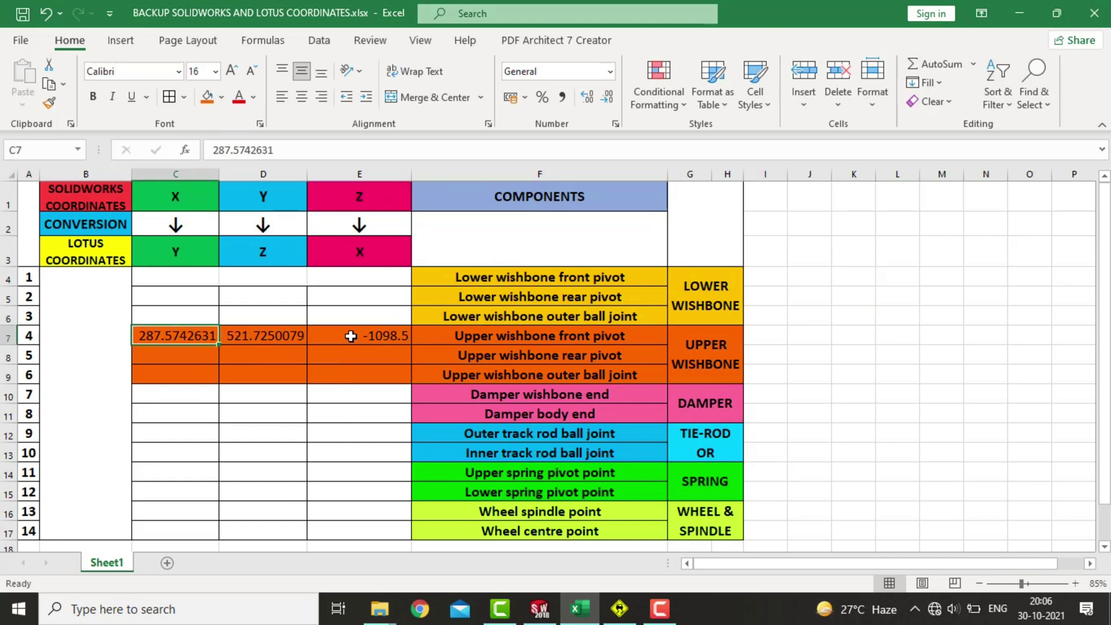
pyautogui.moveTo(163, 337); pyautogui.dragTo(317, 336)
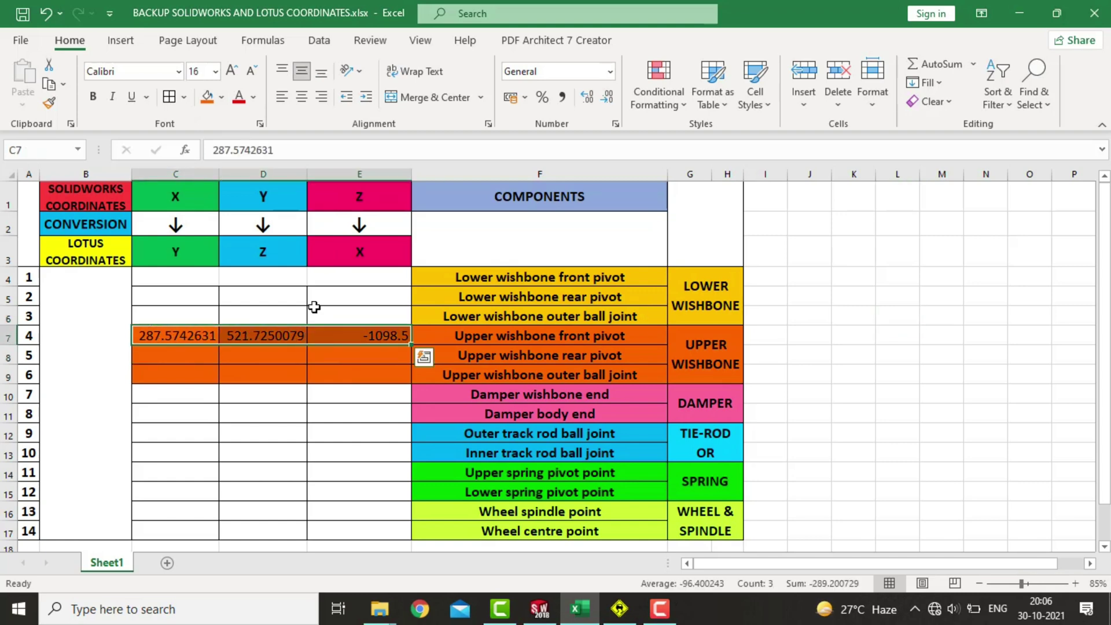
pyautogui.click(304, 98)
pyautogui.click(849, 320)
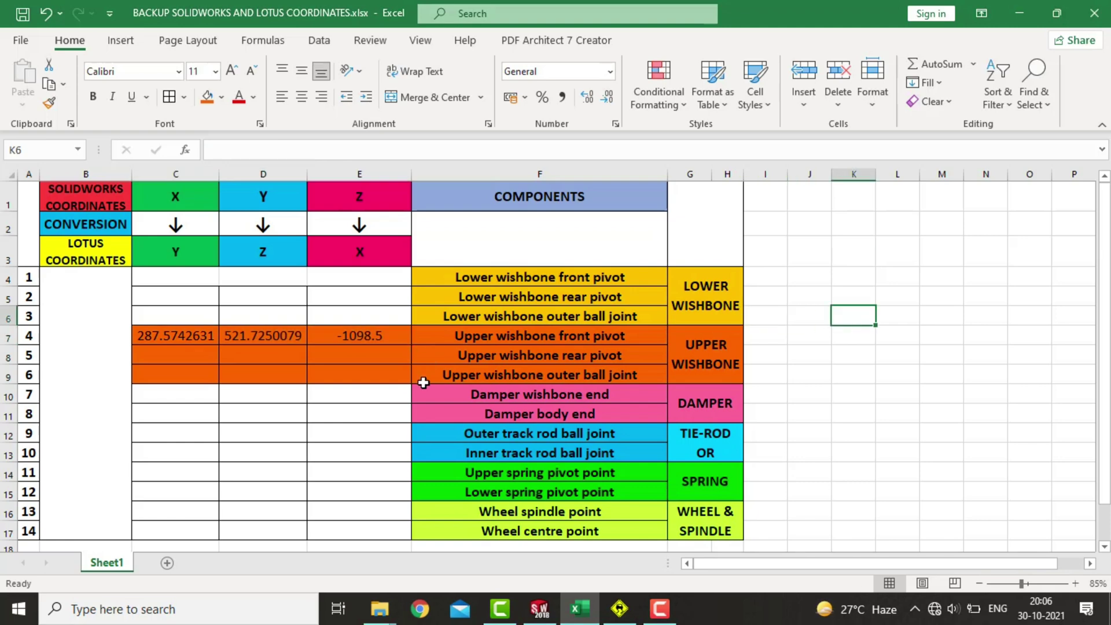
pyautogui.click(317, 359)
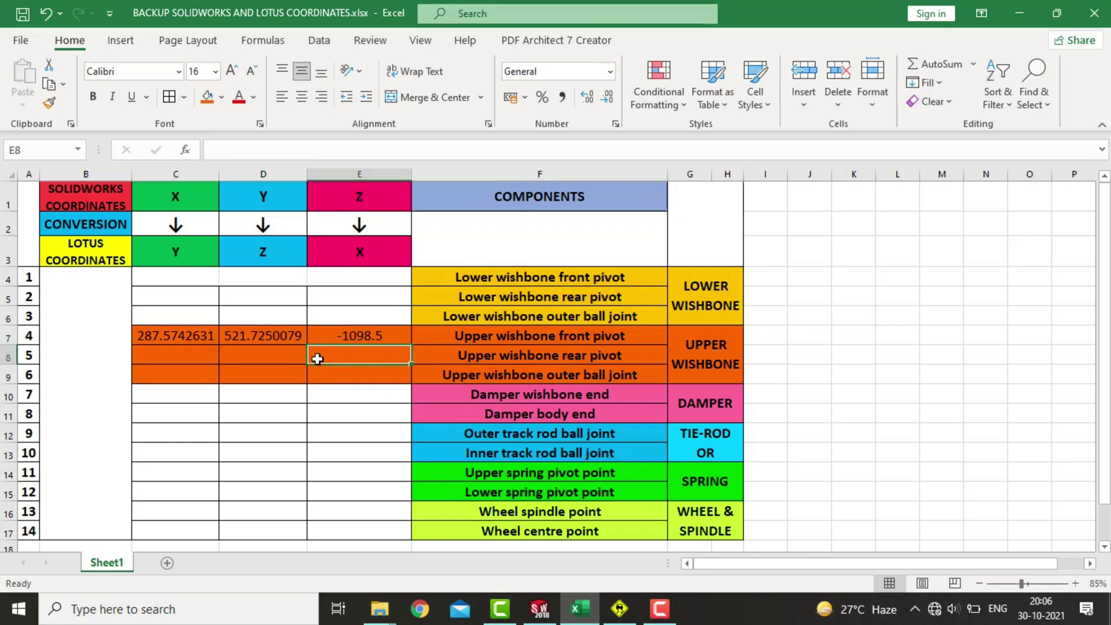
pyautogui.click(180, 358)
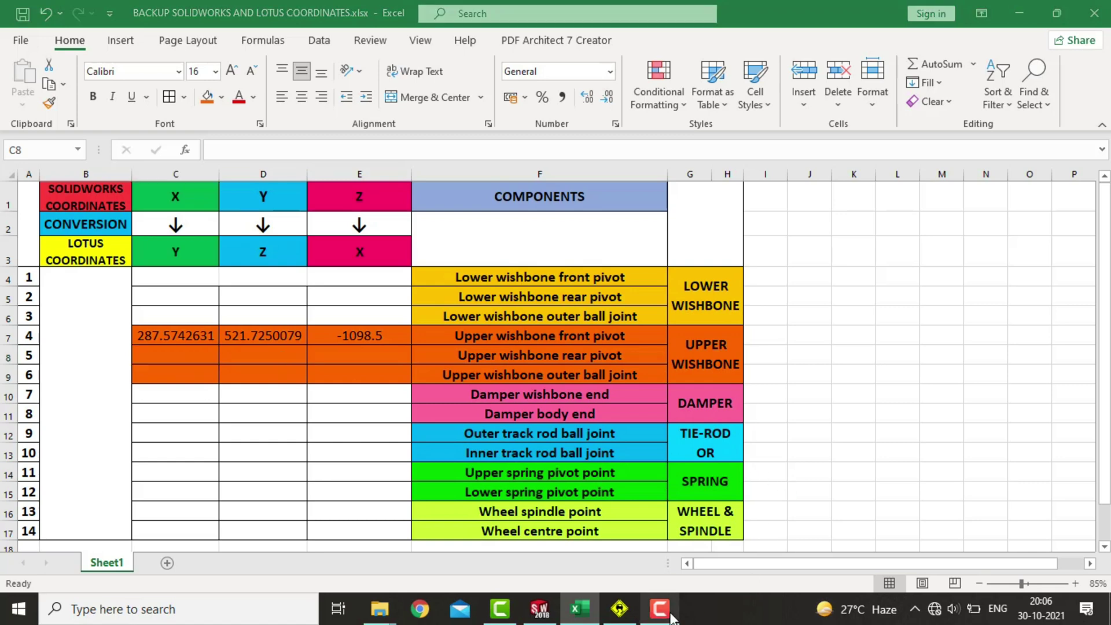
# - Select the upper wishbone rear pivot point in SOLIDWORKS and copy its X coordinate 286.70602221 into cell C8 of the Excel table
pyautogui.click(987, 413)
pyautogui.click(884, 403)
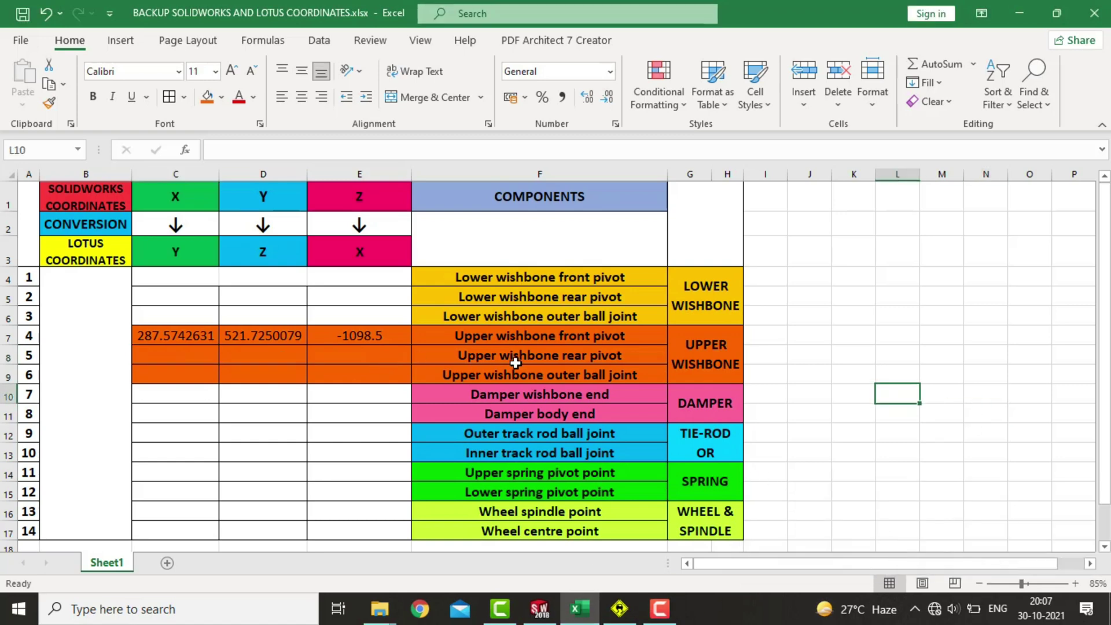
pyautogui.click(207, 357)
pyautogui.hotkey('alt', 'Tab')
pyautogui.hotkey('alt', 'Tab')
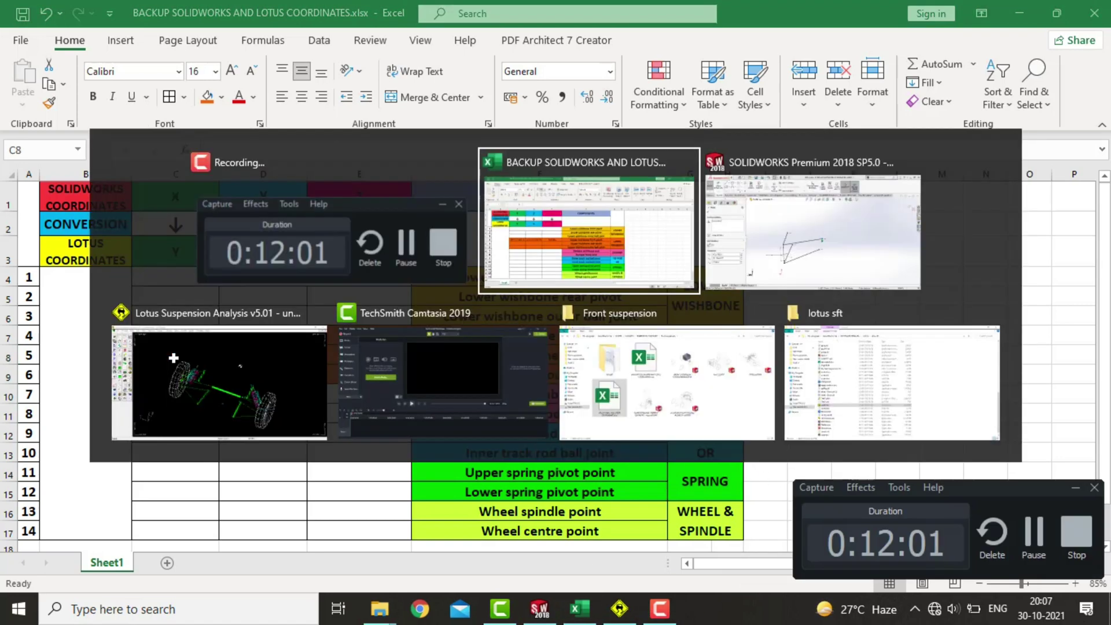
pyautogui.hotkey('alt', 'Tab')
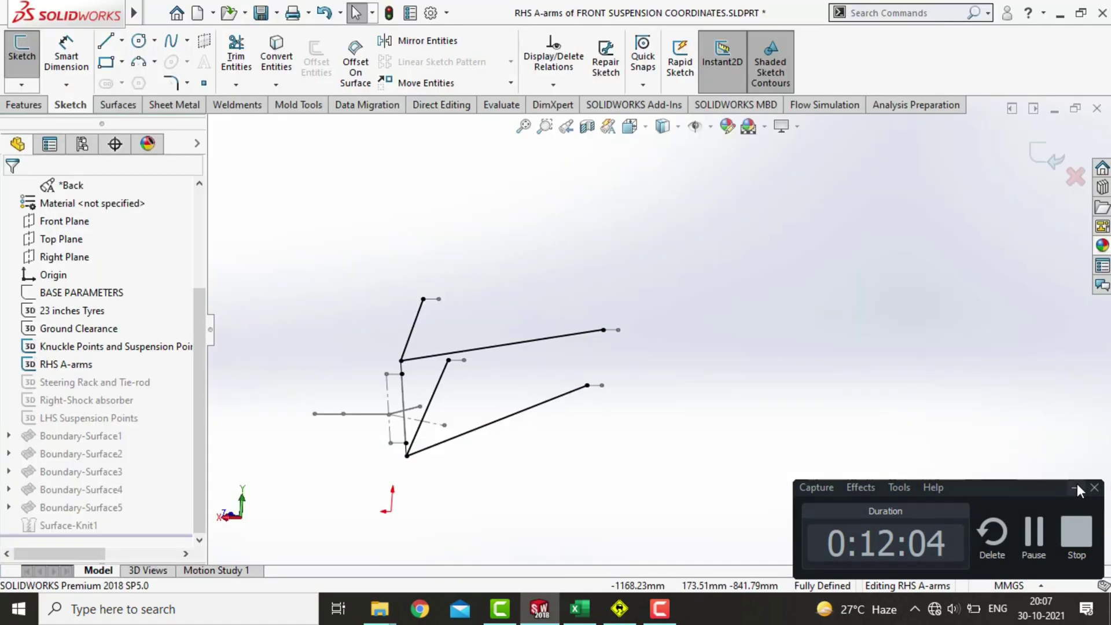
pyautogui.click(424, 301)
pyautogui.hotkey('ctrl', 'c')
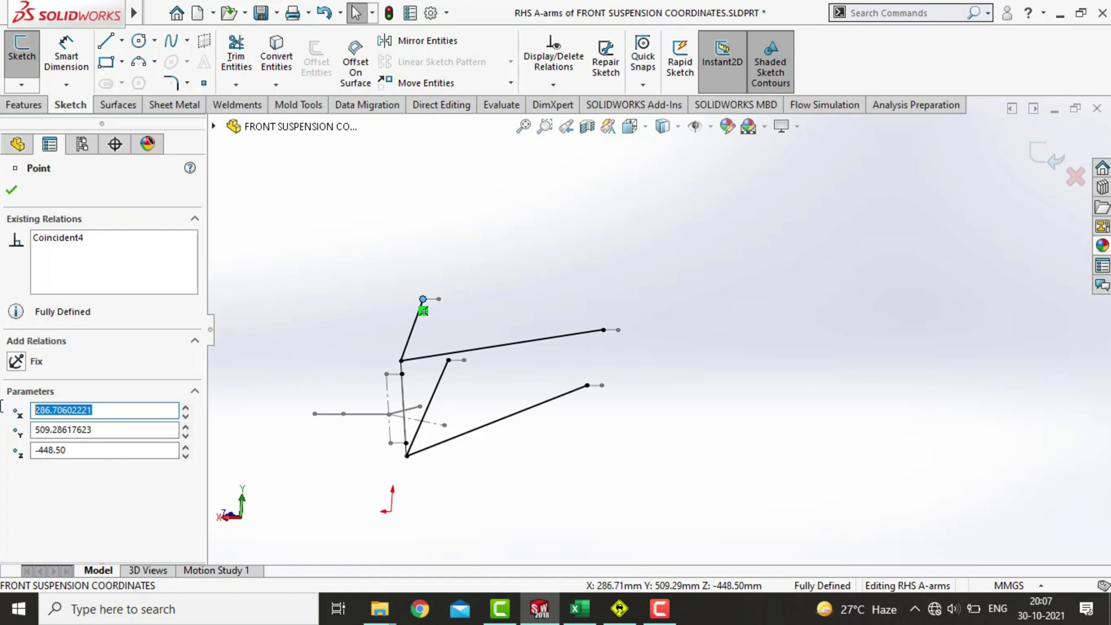
pyautogui.hotkey('alt', 'Tab')
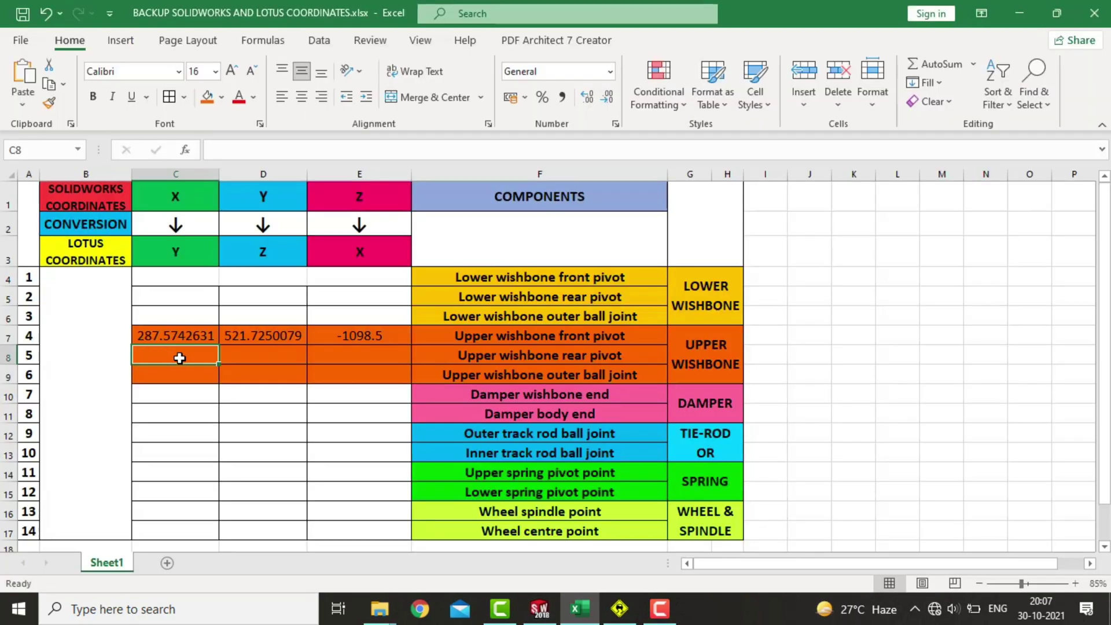
pyautogui.hotkey('ctrl', 'v')
pyautogui.click(260, 360)
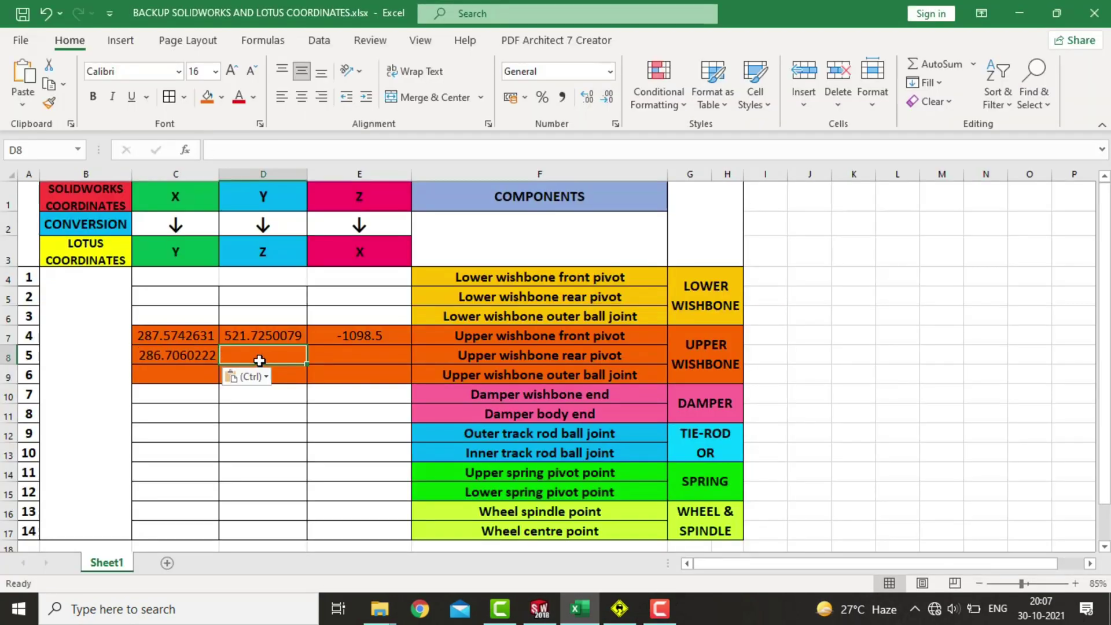
# - Copy the upper wishbone rear pivot's Y coordinate 509.28617623 into D8 and its Z coordinate -448.50 into E8
pyautogui.hotkey('alt', 'Tab')
pyautogui.moveTo(98, 429); pyautogui.dragTo(2, 431)
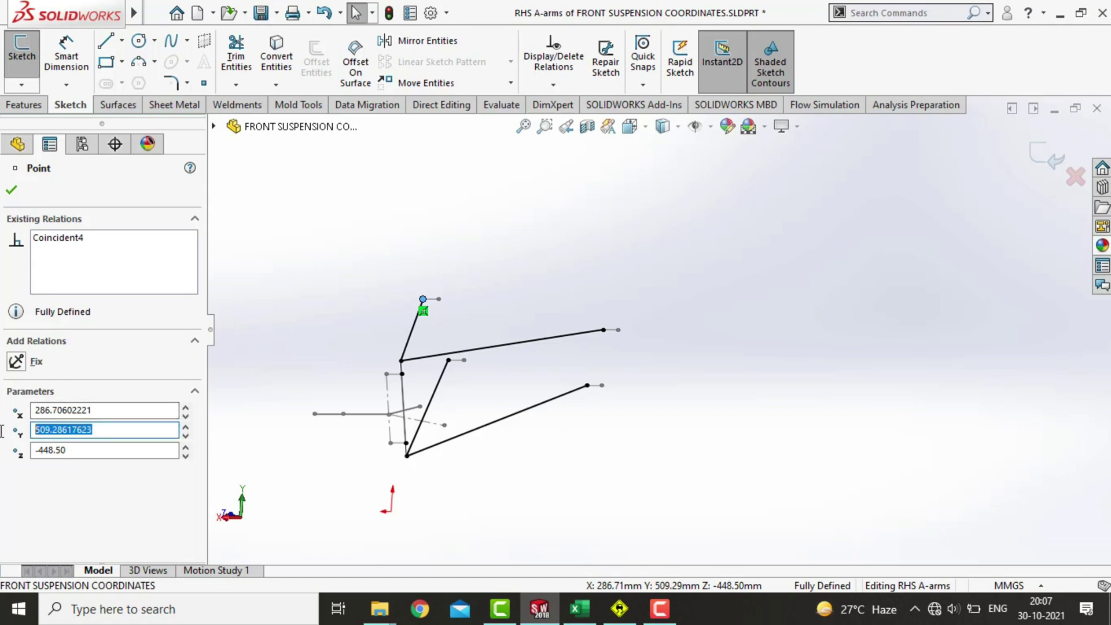
pyautogui.hotkey('ctrl', 'c')
pyautogui.hotkey('alt', 'Tab')
pyautogui.hotkey('ctrl', 'v')
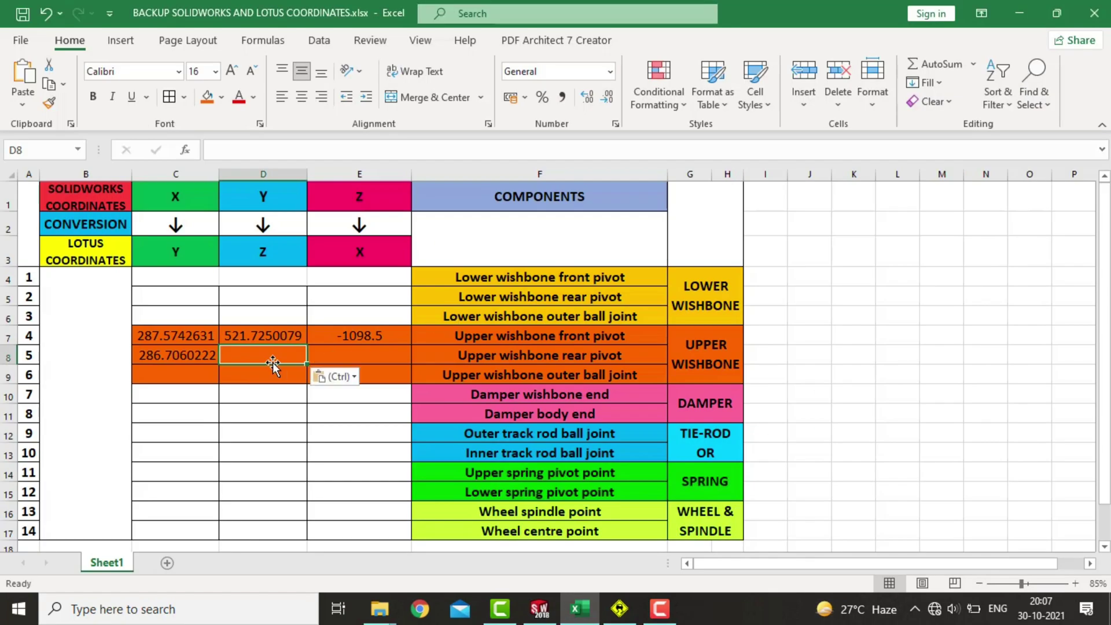
pyautogui.click(324, 355)
pyautogui.hotkey('alt', 'Tab')
pyautogui.moveTo(82, 450); pyautogui.dragTo(2, 450)
pyautogui.hotkey('ctrl', 'c')
pyautogui.hotkey('alt', 'Tab')
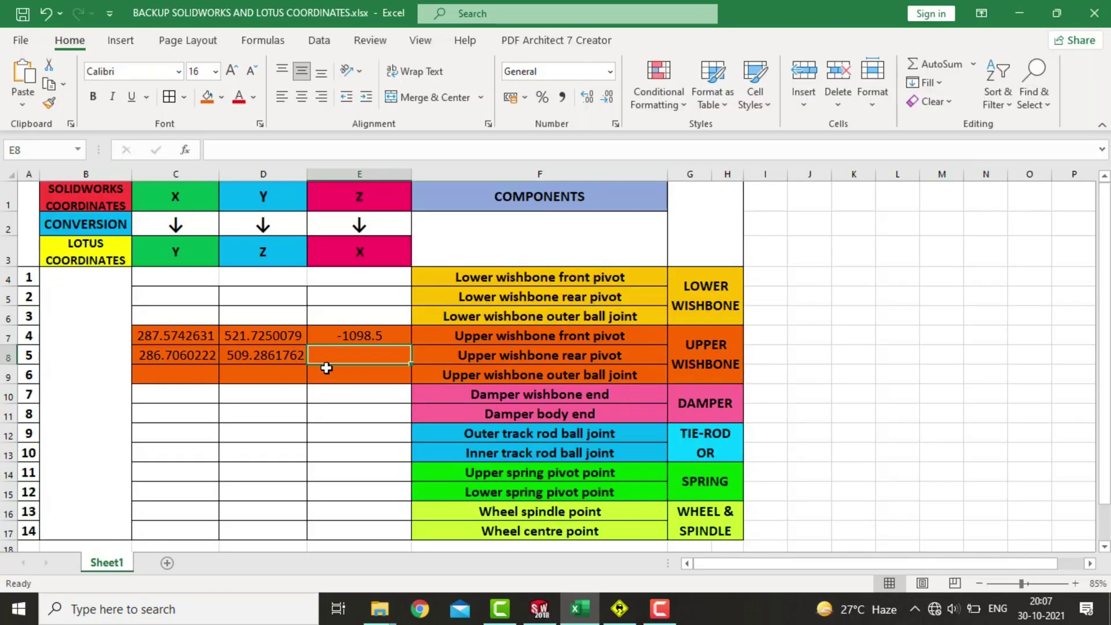
pyautogui.hotkey('ctrl', 'v')
pyautogui.click(152, 381)
pyautogui.click(942, 472)
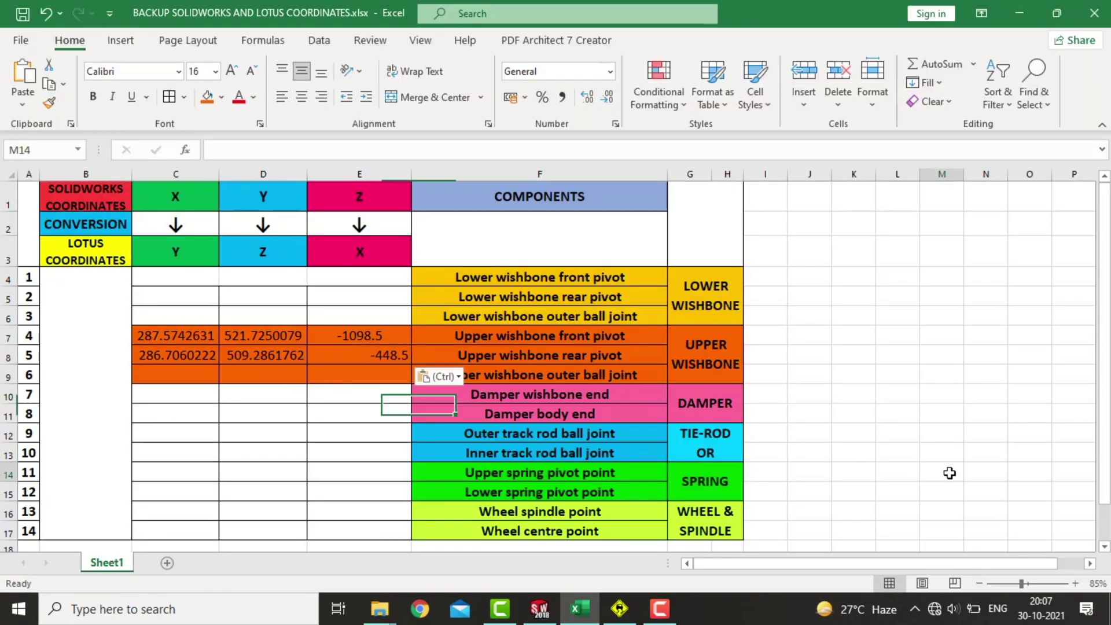
pyautogui.click(654, 611)
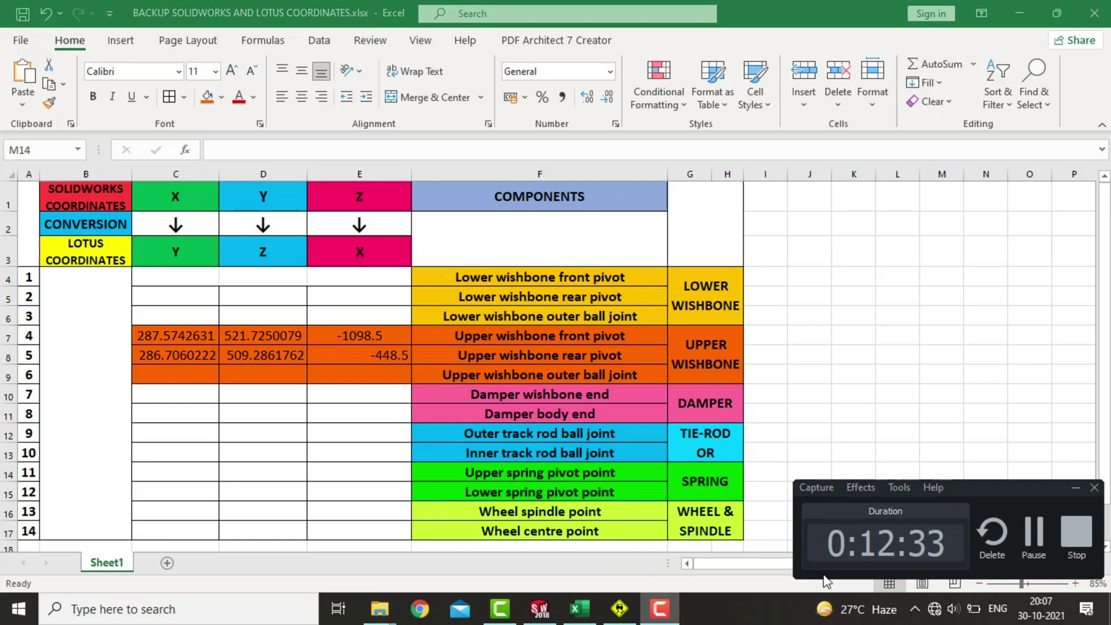
pyautogui.click(1033, 532)
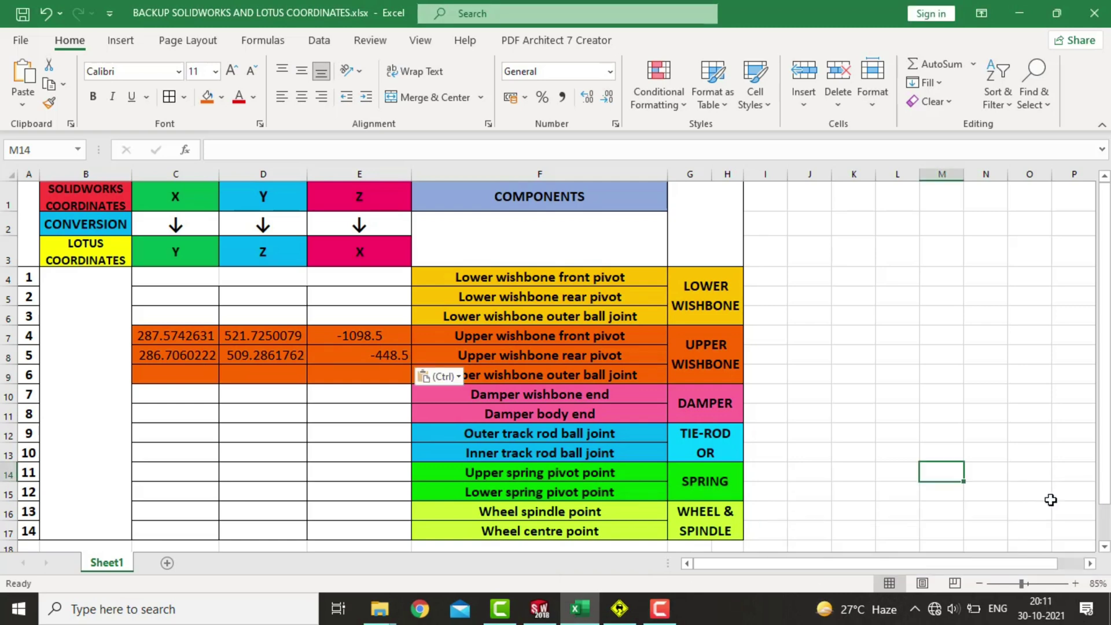
pyautogui.click(995, 450)
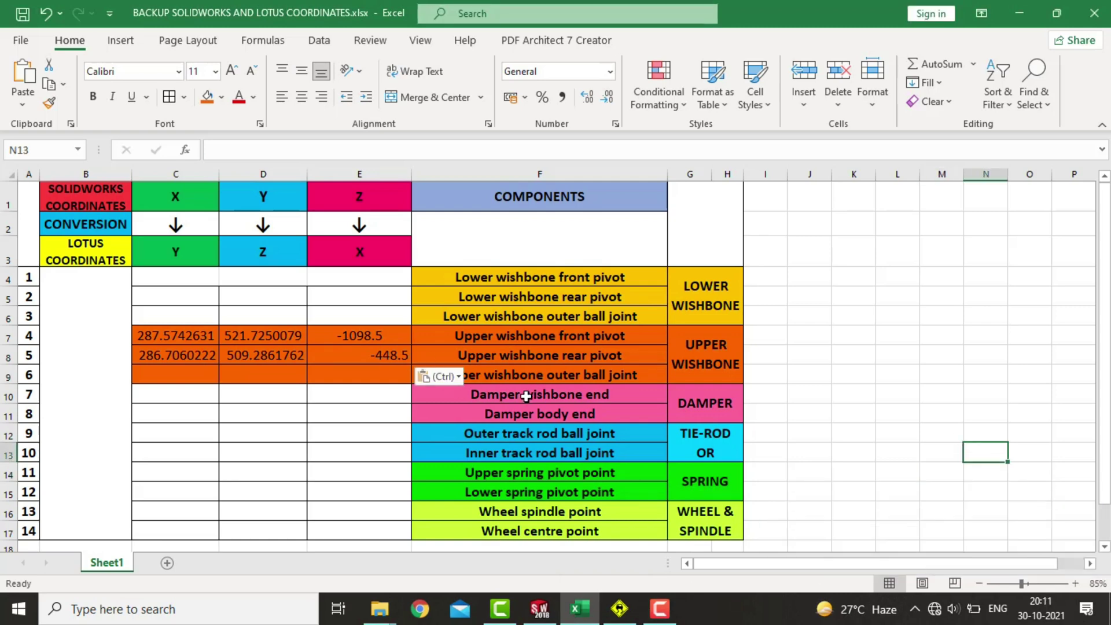
pyautogui.click(555, 377)
pyautogui.click(318, 438)
# - Select the upper wishbone outer ball joint point in SOLIDWORKS and copy its X coordinate 485.90973507 into cell C9 of the Excel table
pyautogui.click(162, 373)
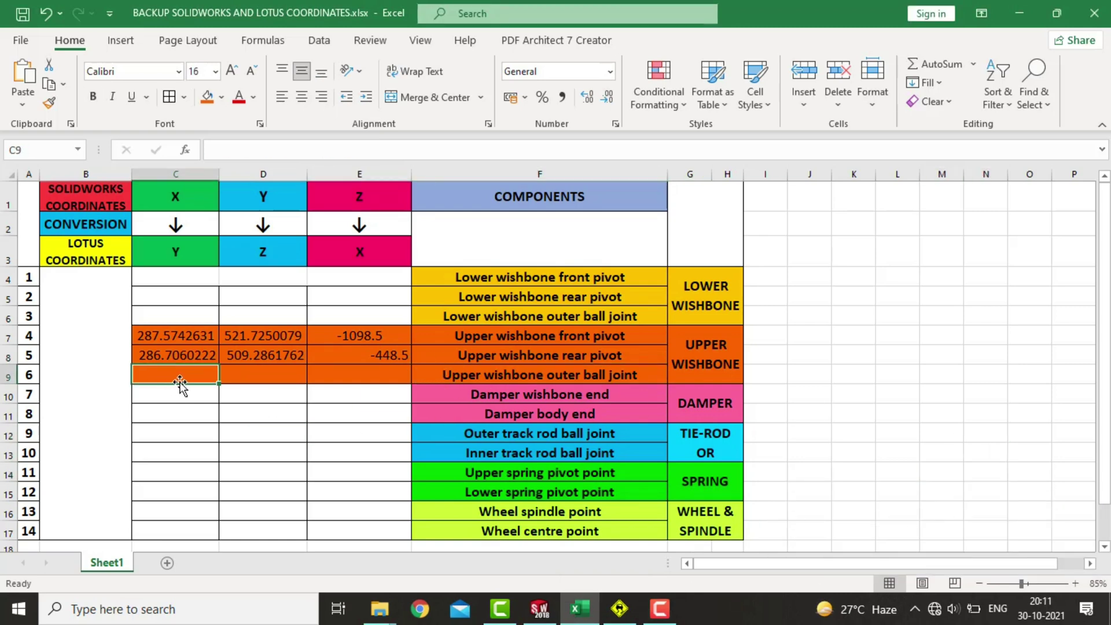
pyautogui.hotkey('alt', 'Tab')
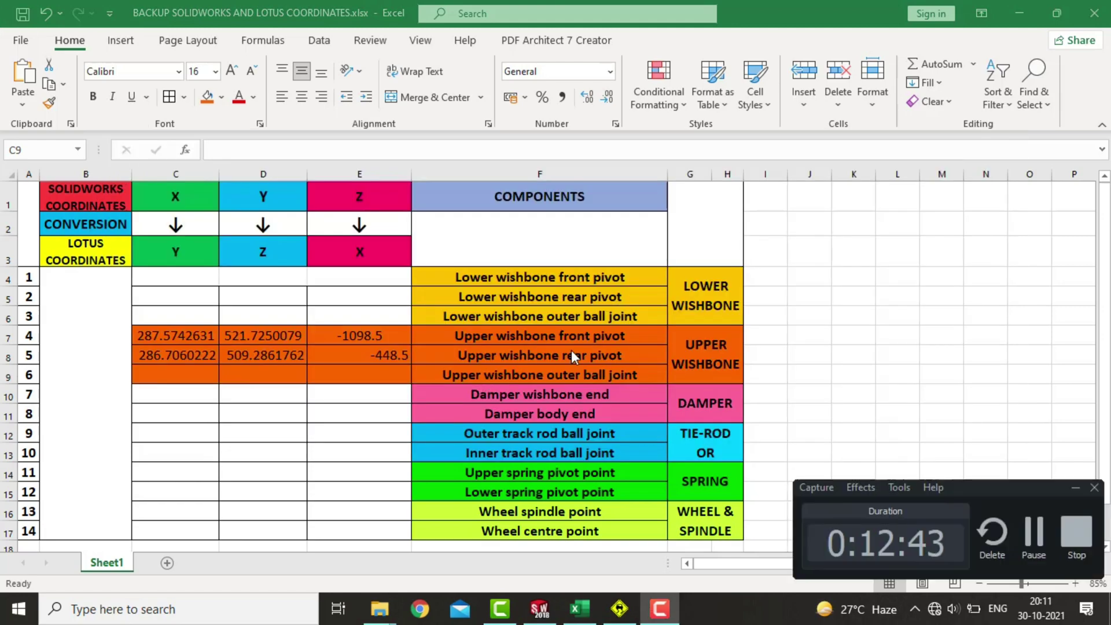
pyautogui.click(1071, 489)
pyautogui.click(1029, 452)
pyautogui.hotkey('alt', 'Tab')
pyautogui.hotkey('alt', 'Tab')
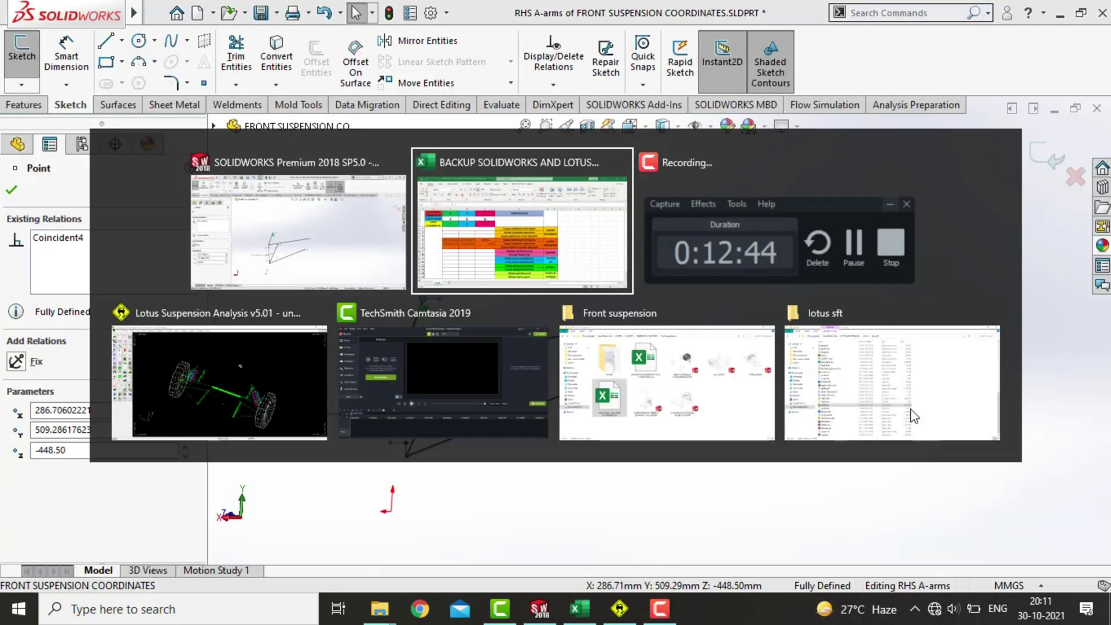
pyautogui.hotkey('alt', 'Tab')
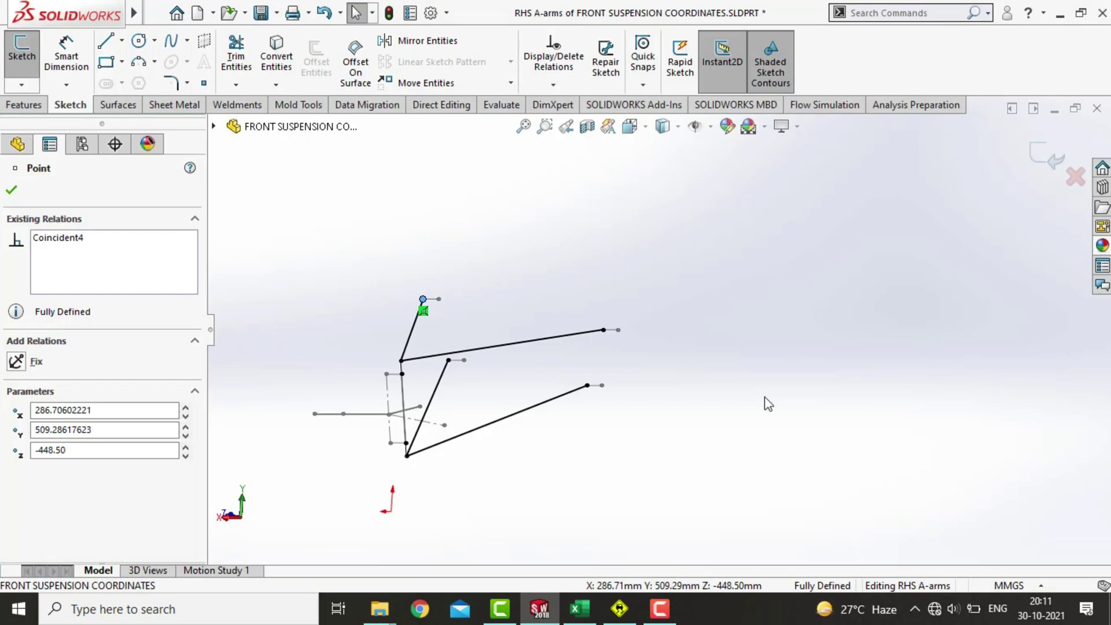
pyautogui.click(393, 374)
pyautogui.press('Escape')
pyautogui.press('f')
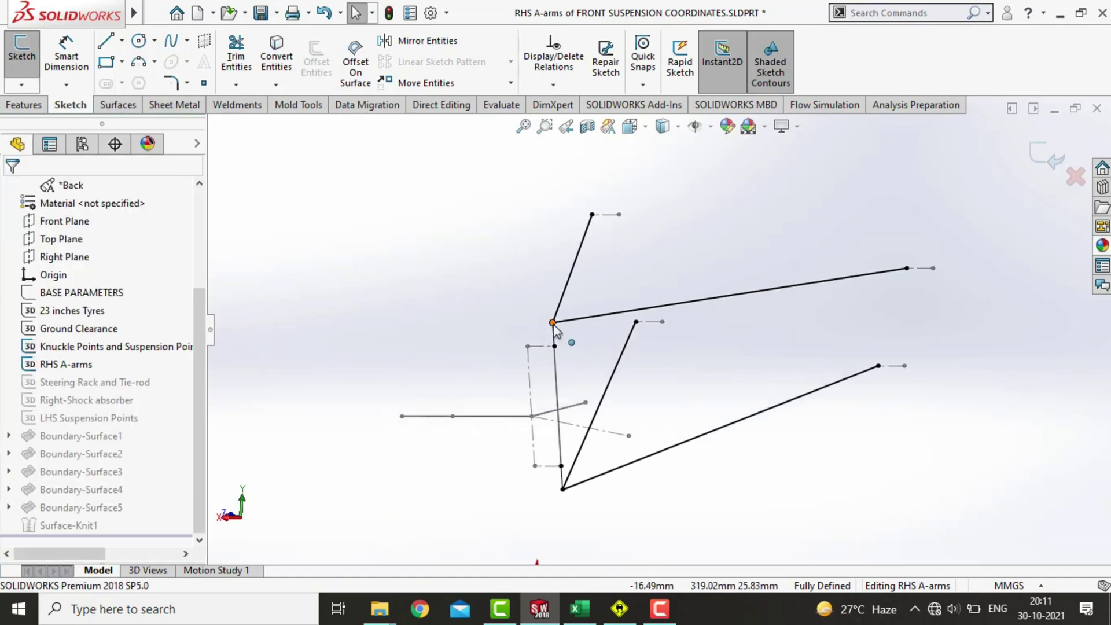
pyautogui.click(553, 323)
pyautogui.doubleClick(58, 410)
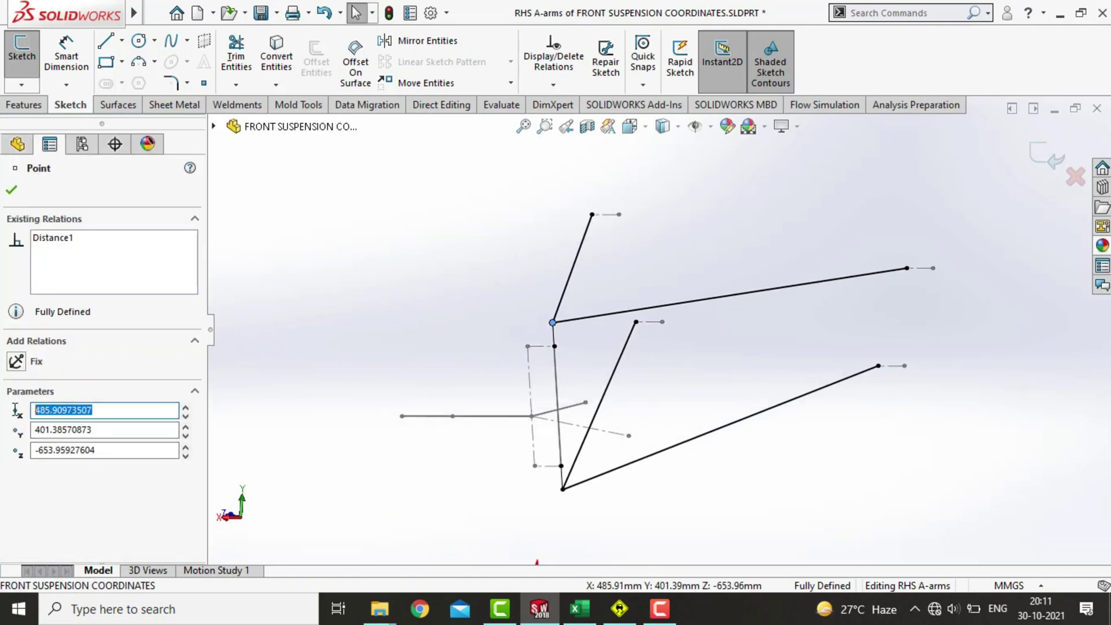
pyautogui.hotkey('alt', 'Tab')
pyautogui.click(165, 377)
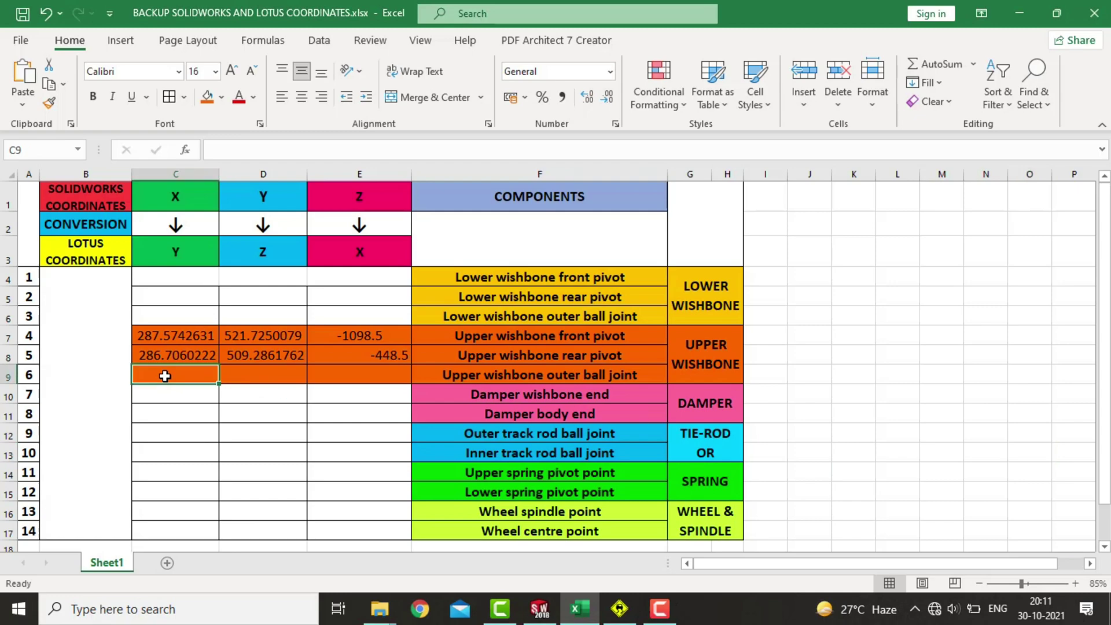
pyautogui.hotkey('ctrl', 'v')
# - Copy the upper wishbone outer ball joint's Y coordinate 401.38570873 into D9 and its Z coordinate -653.95927604 into E9
pyautogui.click(247, 375)
pyautogui.hotkey('alt', 'Tab')
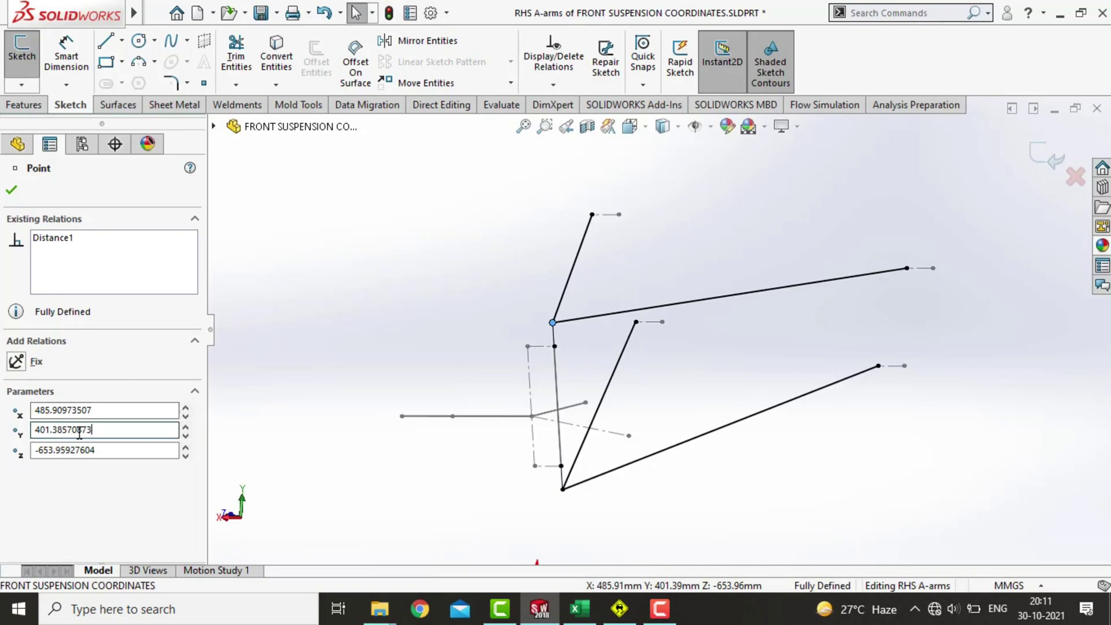
pyautogui.doubleClick(57, 429)
pyautogui.hotkey('alt', 'Tab')
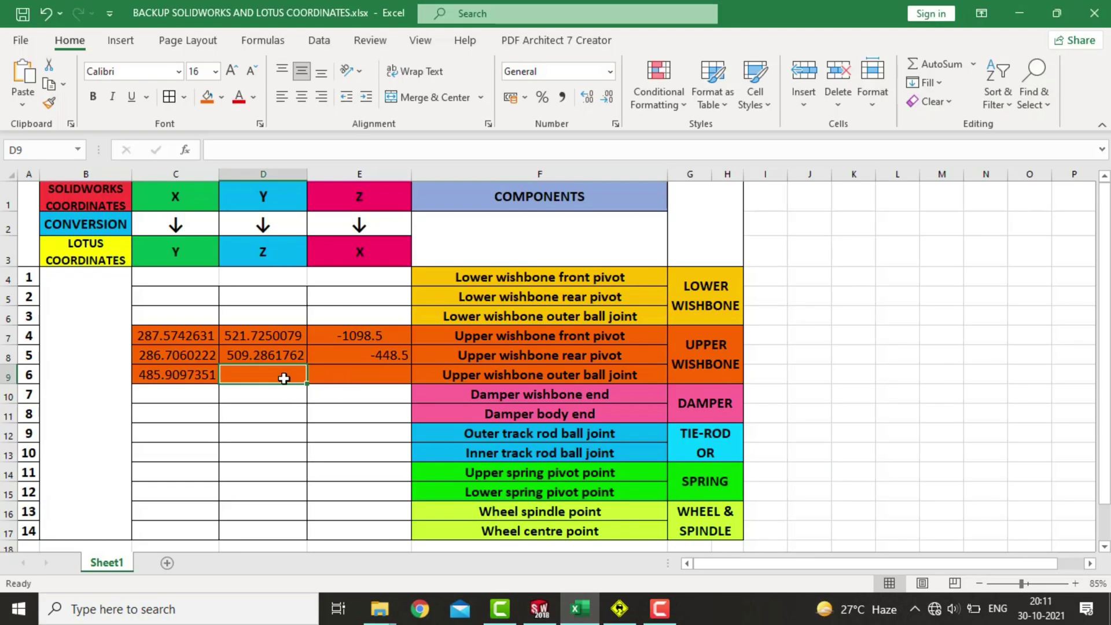
pyautogui.hotkey('ctrl', 'v')
pyautogui.click(359, 375)
pyautogui.hotkey('alt', 'Tab')
pyautogui.doubleClick(110, 450)
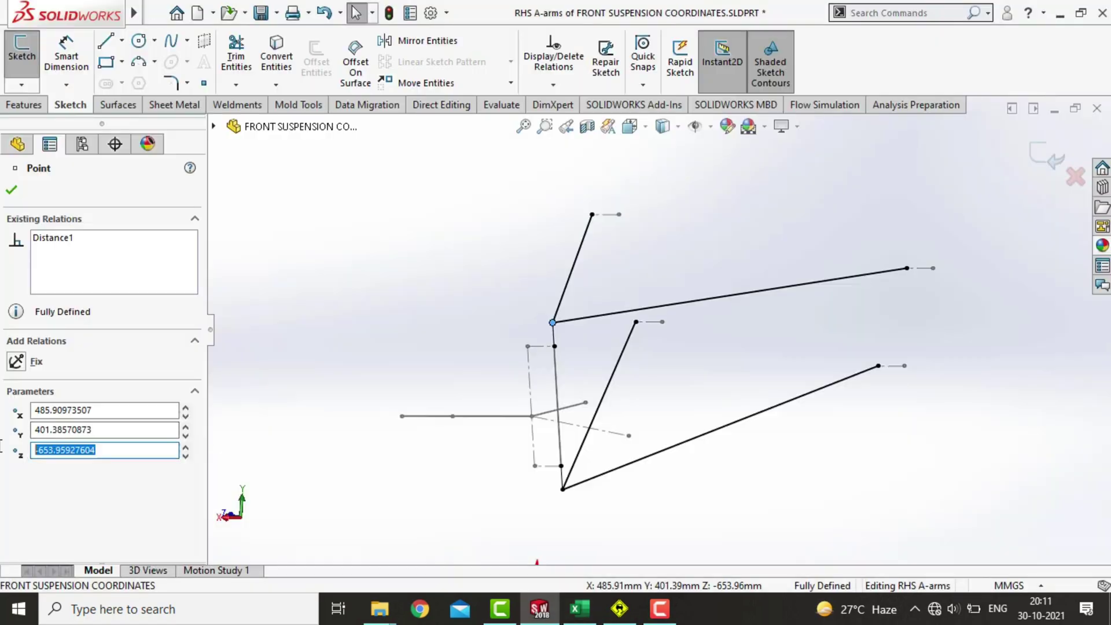
pyautogui.hotkey('alt', 'Tab')
pyautogui.hotkey('ctrl', 'v')
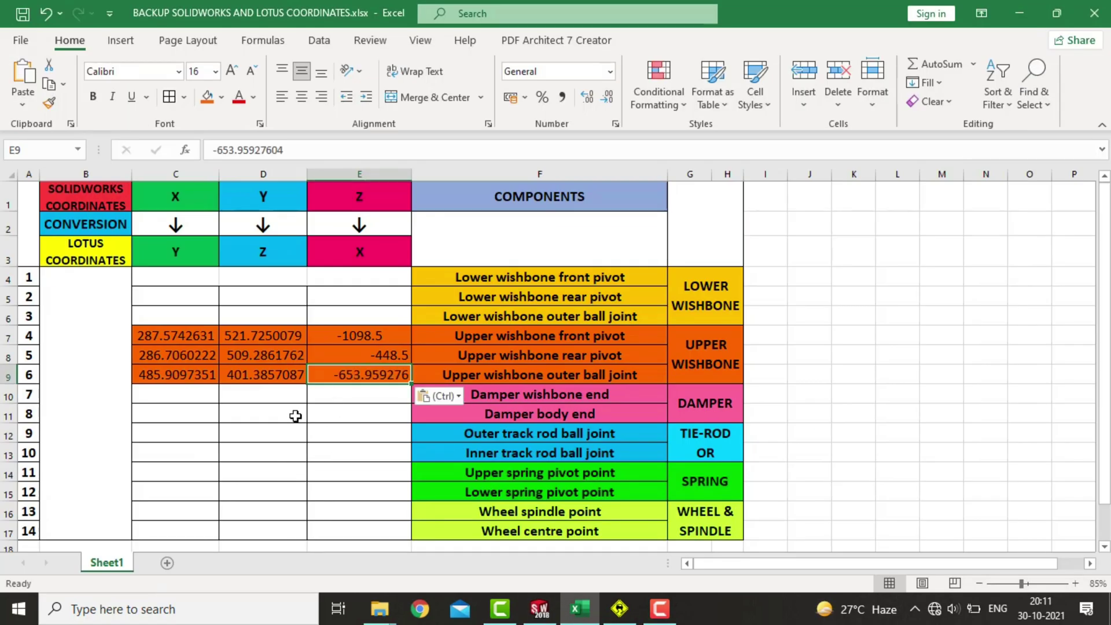
# - Select the lower wishbone front pivot point in SOLIDWORKS and record its X coordinate 265 in cell C4 of the Excel table
pyautogui.click(185, 285)
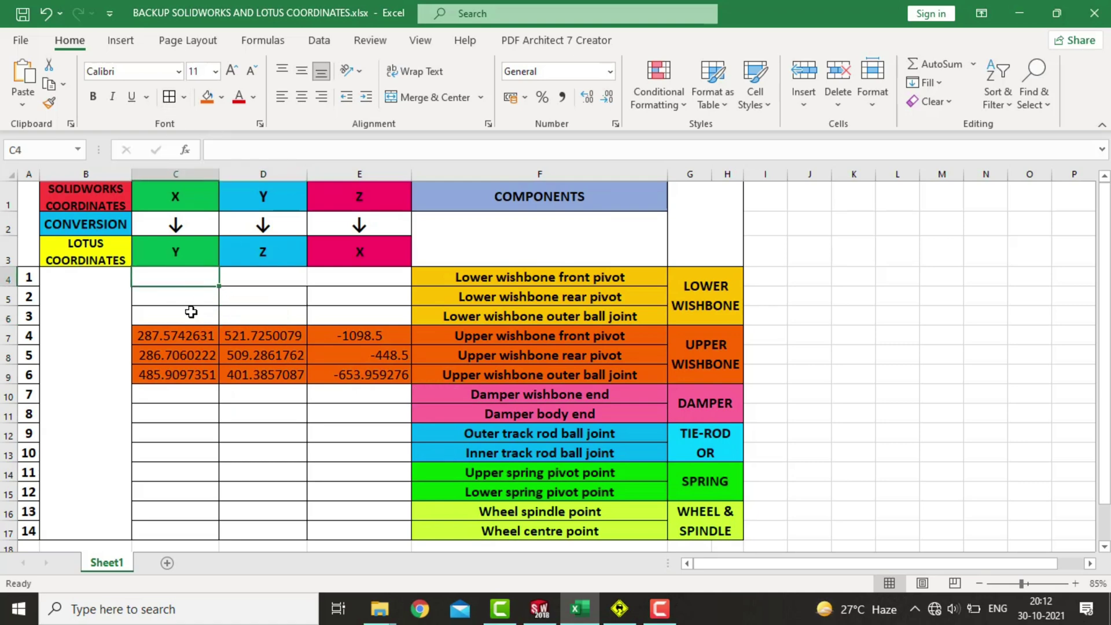
pyautogui.moveTo(191, 287); pyautogui.dragTo(362, 284)
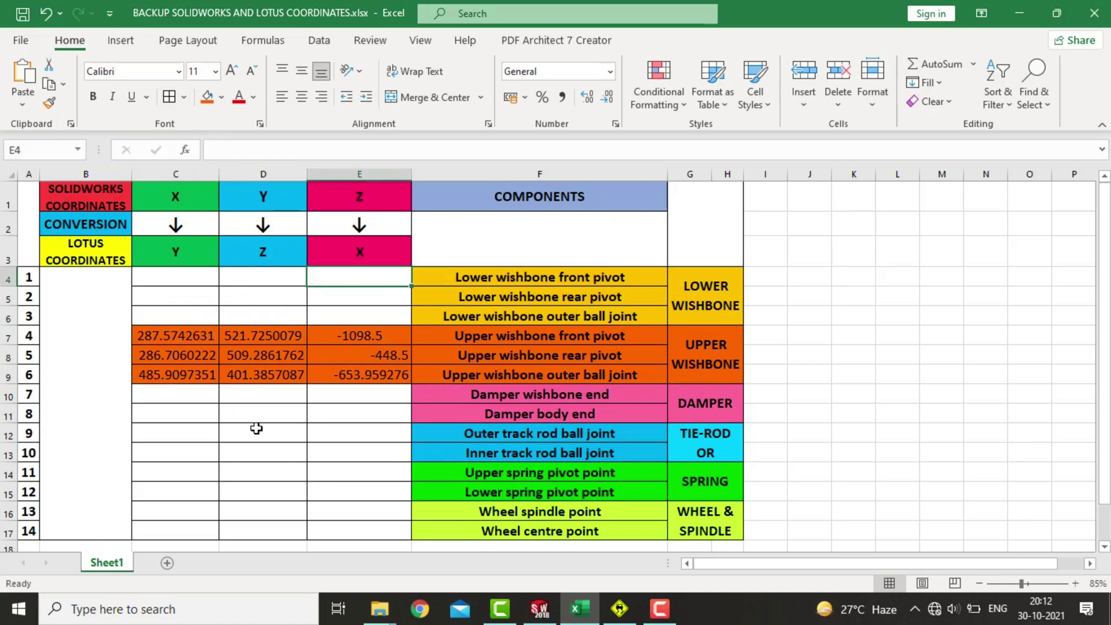
pyautogui.click(190, 275)
pyautogui.hotkey('alt', 'Tab')
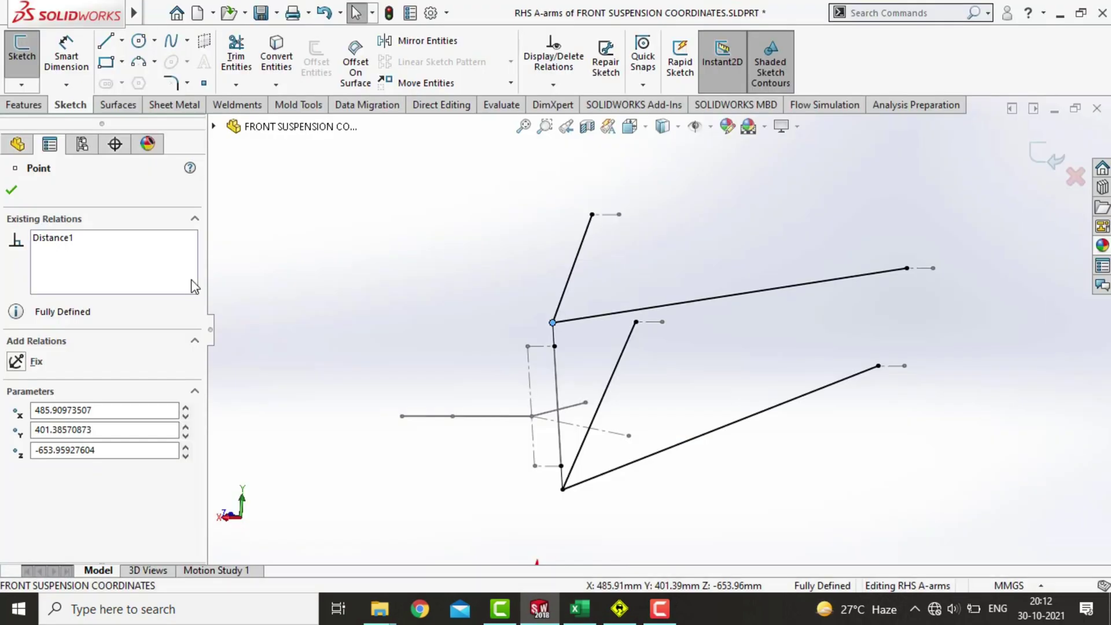
pyautogui.click(789, 462)
pyautogui.click(878, 366)
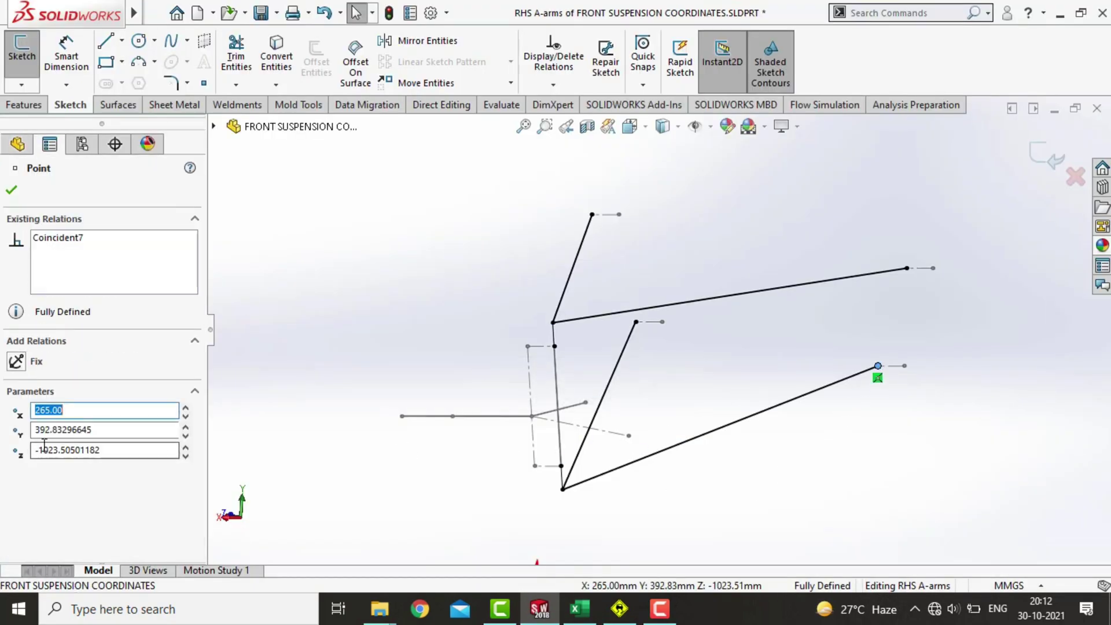
pyautogui.hotkey('alt', 'Tab')
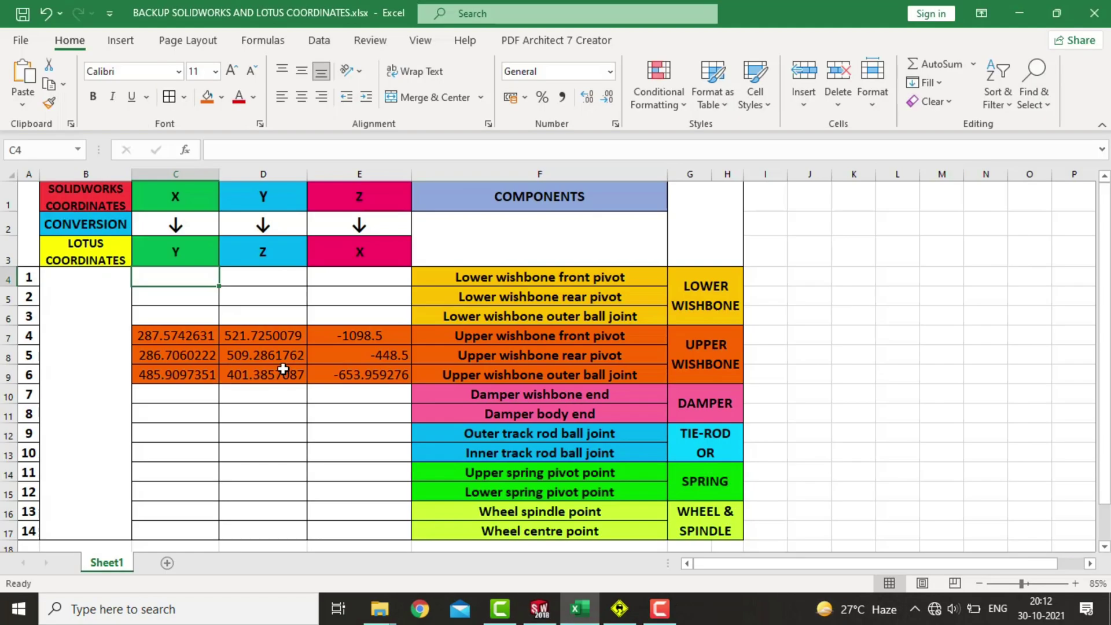
pyautogui.write('265')
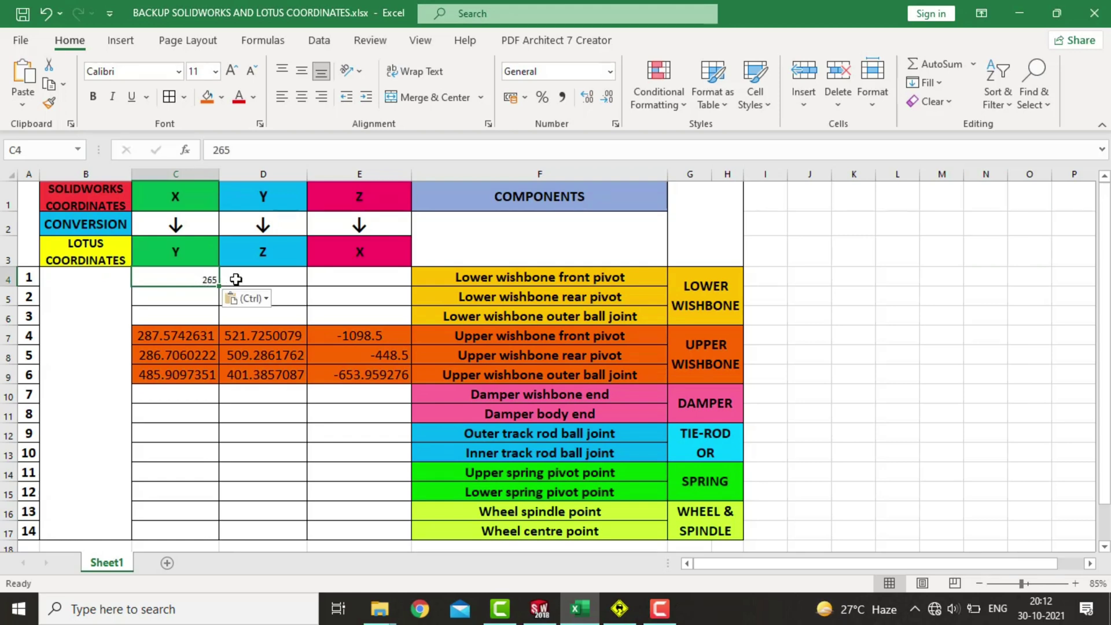
# - Copy the lower wishbone front pivot's Y coordinate 392.83296645 into D4 and its Z coordinate -1023.50501182 into E4
pyautogui.click(234, 278)
pyautogui.hotkey('alt', 'Tab')
pyautogui.doubleClick(118, 433)
pyautogui.hotkey('ctrl', 'c')
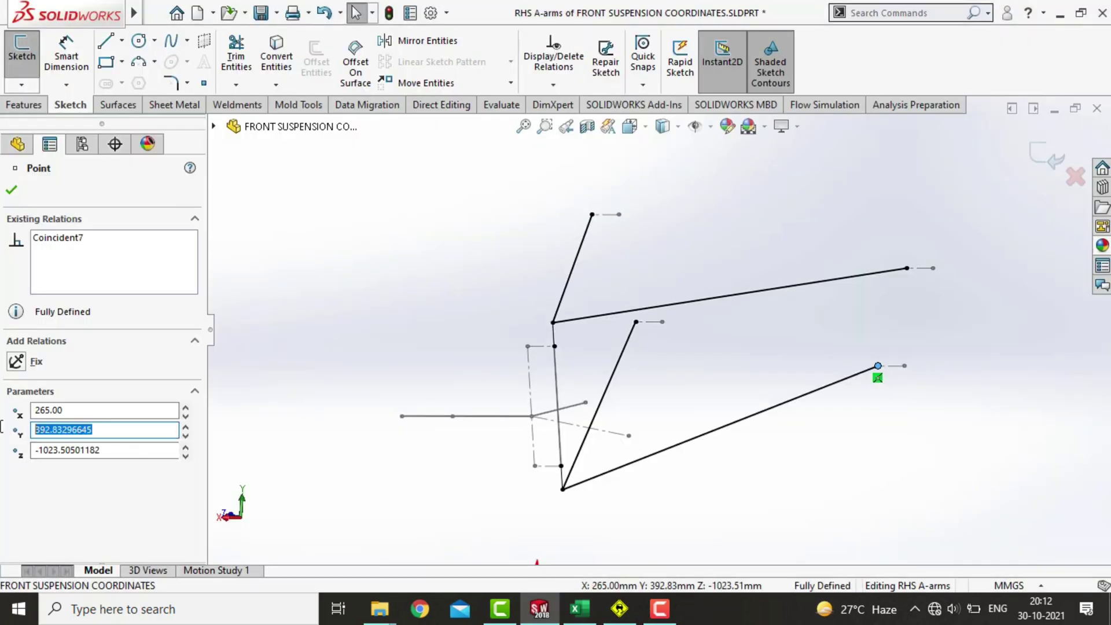
pyautogui.hotkey('alt', 'Tab')
pyautogui.hotkey('ctrl', 'v')
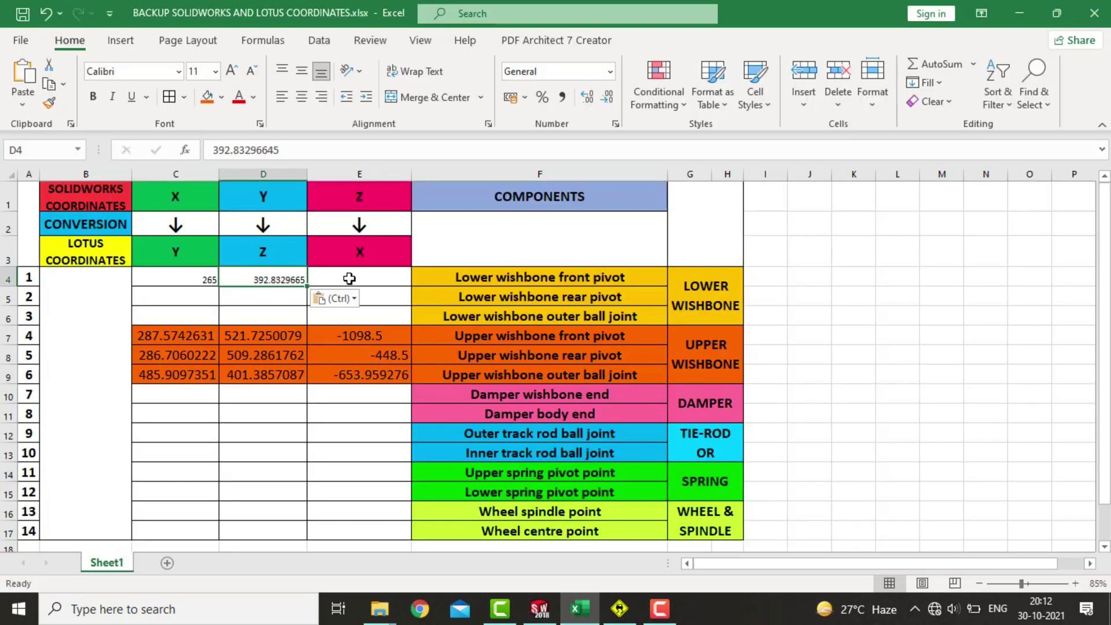
pyautogui.click(349, 278)
pyautogui.hotkey('alt', 'Tab')
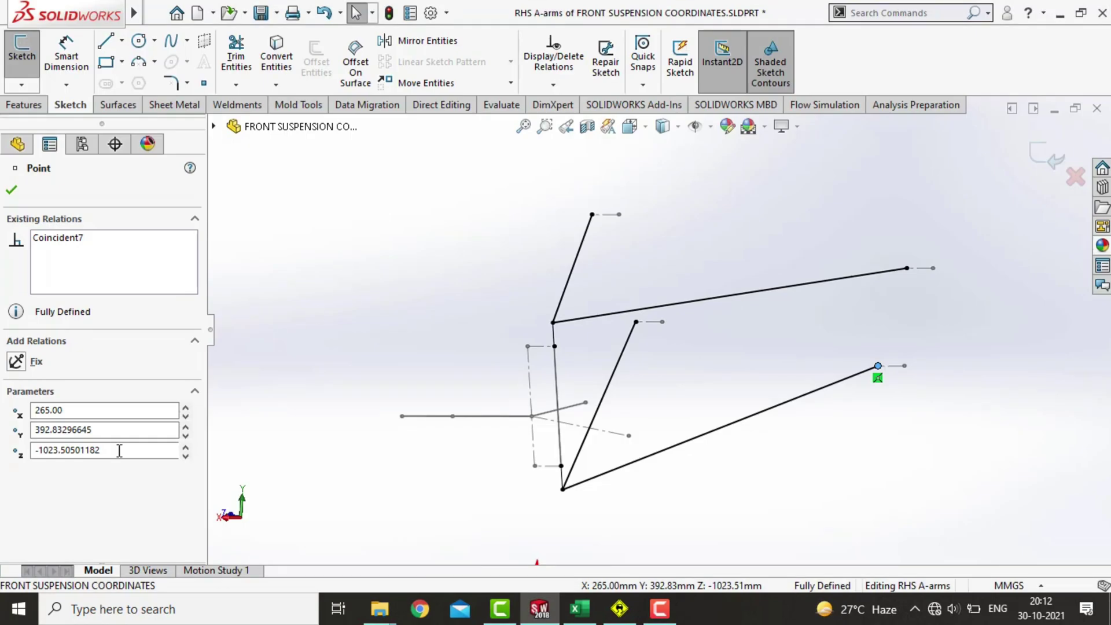
pyautogui.doubleClick(105, 450)
pyautogui.hotkey('ctrl', 'c')
pyautogui.hotkey('alt', 'Tab')
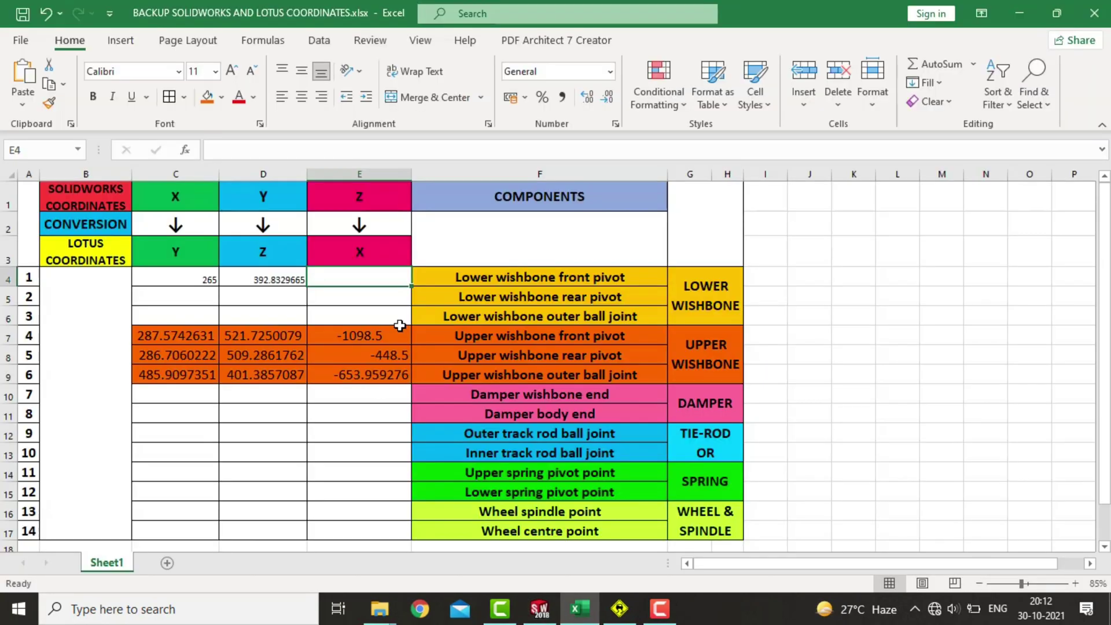
pyautogui.hotkey('ctrl', 'v')
pyautogui.click(174, 279)
pyautogui.click(169, 339)
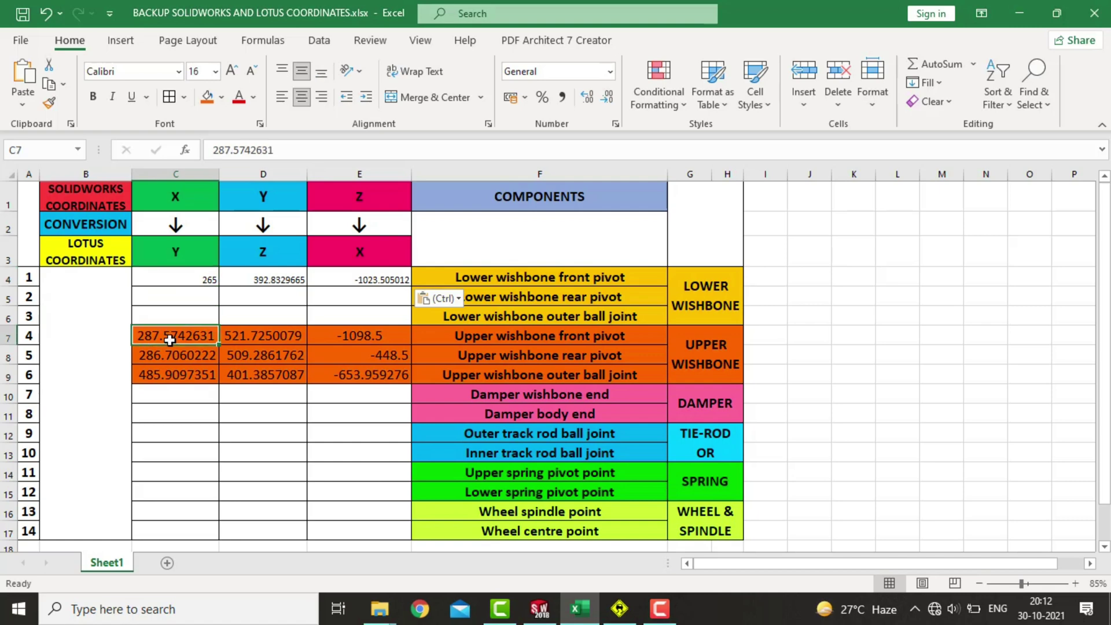
# - Set the font size of the coordinate cells C4:E17 in the Excel table to 16
pyautogui.moveTo(152, 274); pyautogui.dragTo(371, 531)
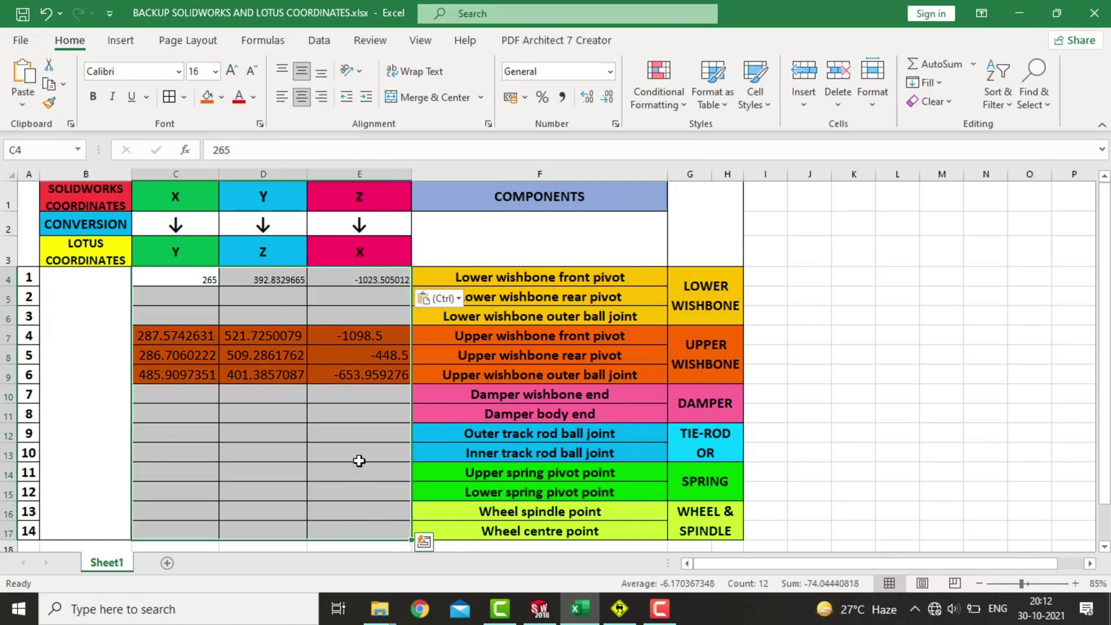
pyautogui.click(231, 70)
pyautogui.click(231, 71)
pyautogui.click(231, 70)
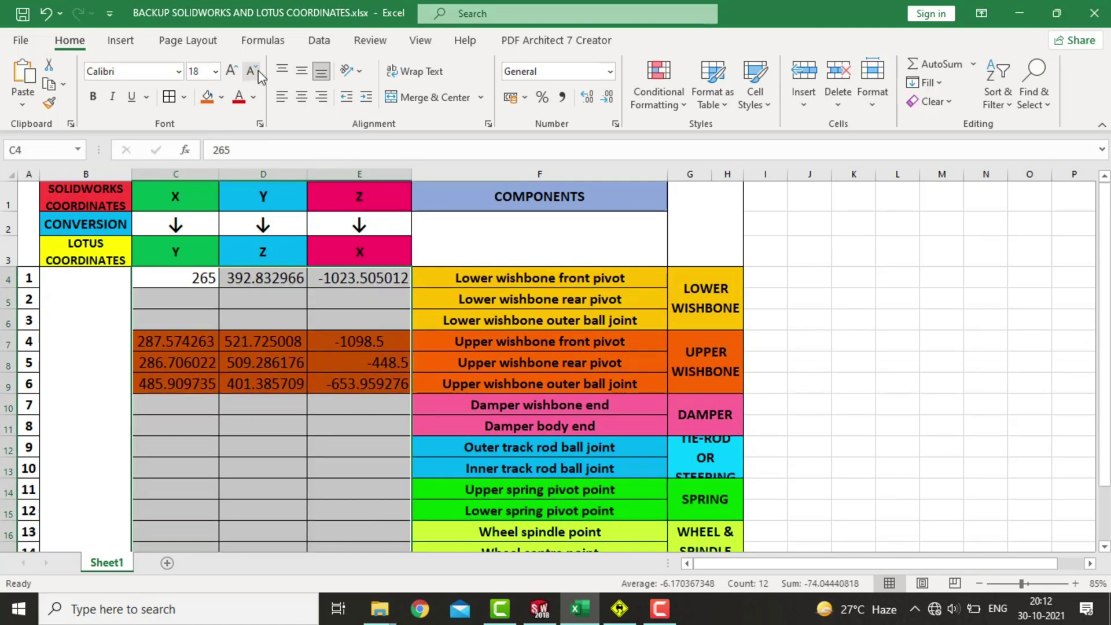
pyautogui.click(276, 441)
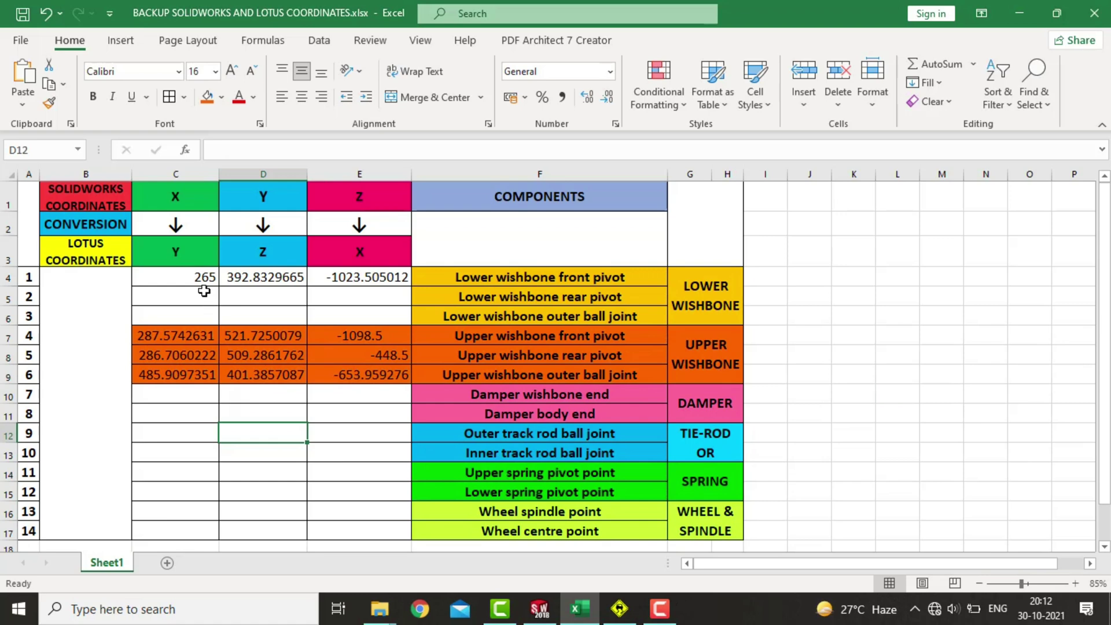
# - Select the lower wishbone rear pivot point in SOLIDWORKS and record its X coordinate 265 in cell C5 of the Excel table
pyautogui.click(168, 299)
pyautogui.hotkey('alt', 'Tab')
pyautogui.click(635, 373)
pyautogui.click(636, 322)
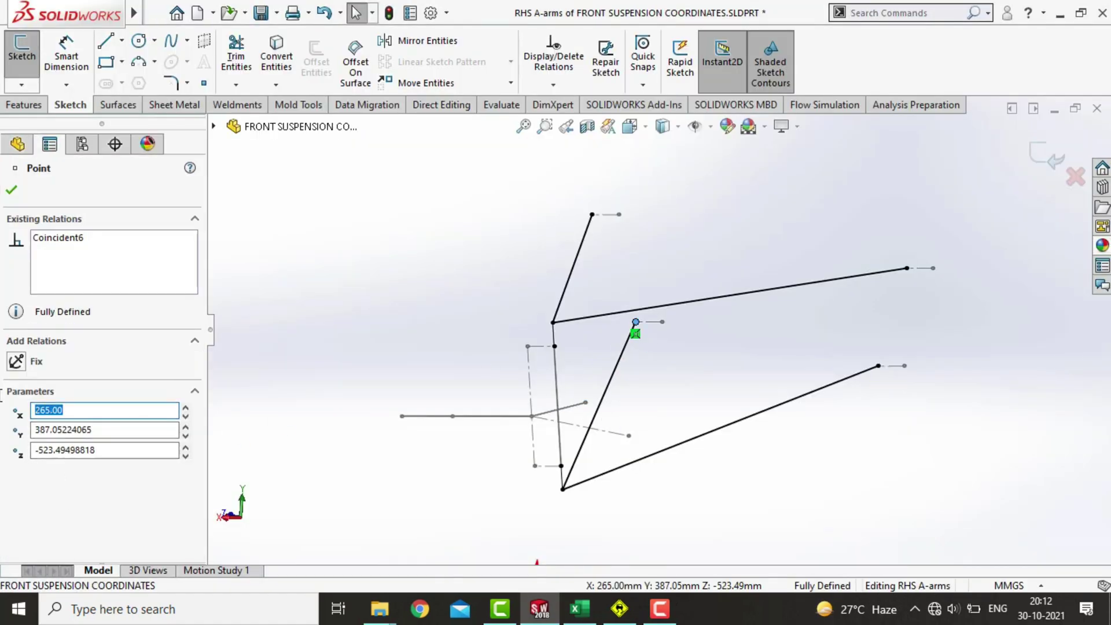
pyautogui.hotkey('alt', 'Tab')
pyautogui.write('265')
# - Copy the lower wishbone rear pivot's Y coordinate 387.05224065 into D5 and its Z coordinate -523.49498818 into E5
pyautogui.click(288, 295)
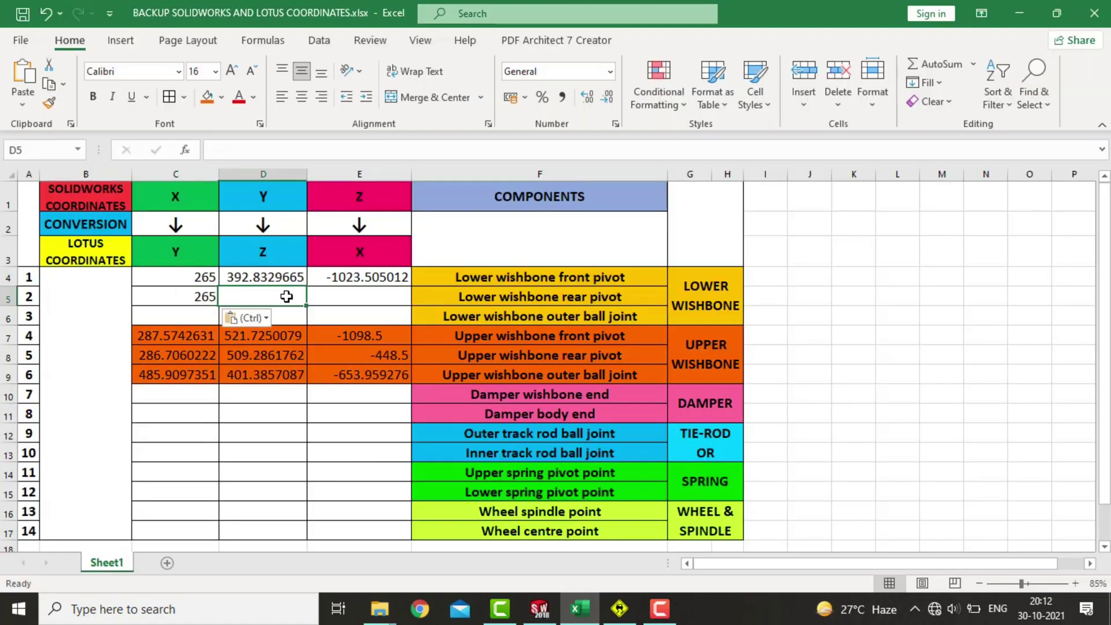
pyautogui.hotkey('alt', 'Tab')
pyautogui.click(127, 431)
pyautogui.doubleClick(126, 431)
pyautogui.hotkey('ctrl', 'c')
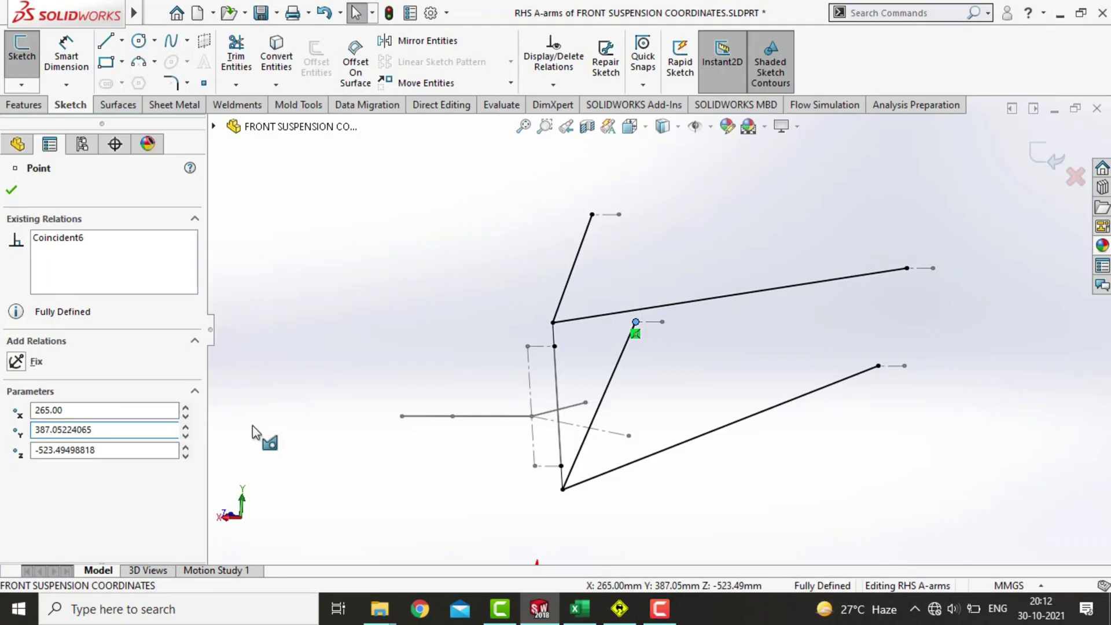
pyautogui.hotkey('alt', 'Tab')
pyautogui.hotkey('ctrl', 'v')
pyautogui.hotkey('alt', 'Tab')
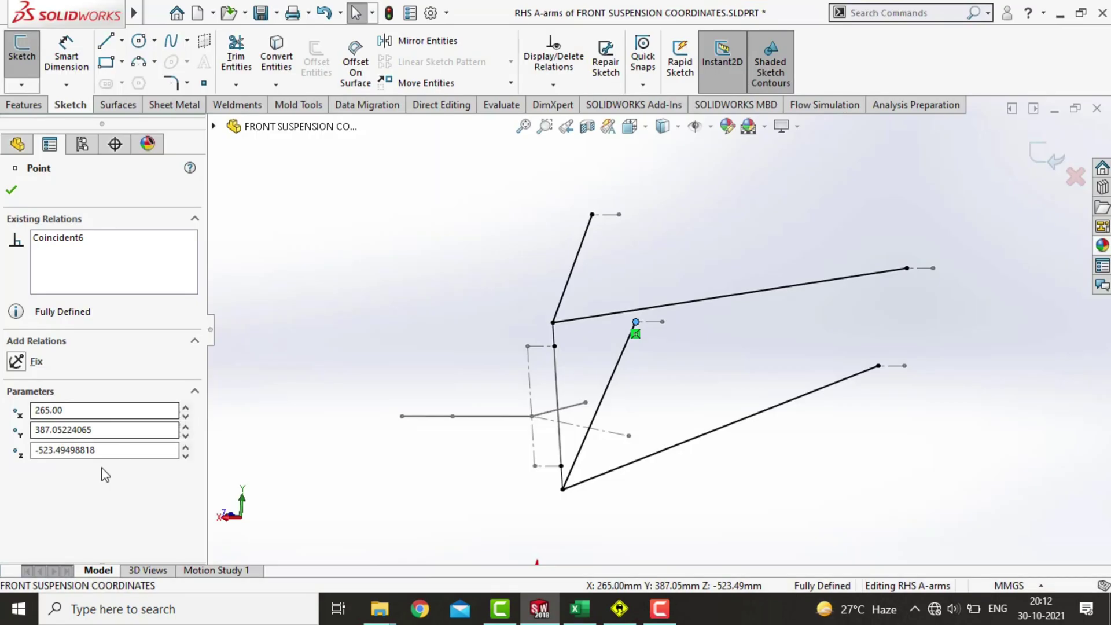
pyautogui.press('Tab')
pyautogui.hotkey('ctrl', 'c')
pyautogui.hotkey('alt', 'Tab')
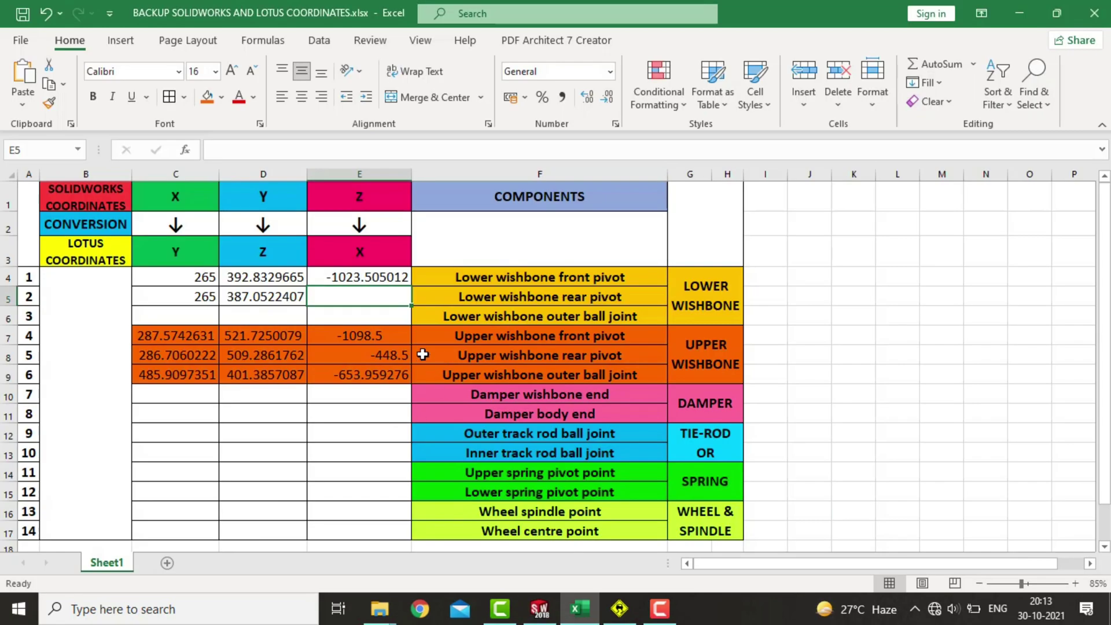
pyautogui.hotkey('ctrl', 'v')
# - Select the lower wishbone outer ball joint point in SOLIDWORKS and copy its X coordinate 511.79478361 into cell C6 of the Excel table
pyautogui.click(197, 321)
pyautogui.hotkey('alt', 'Tab')
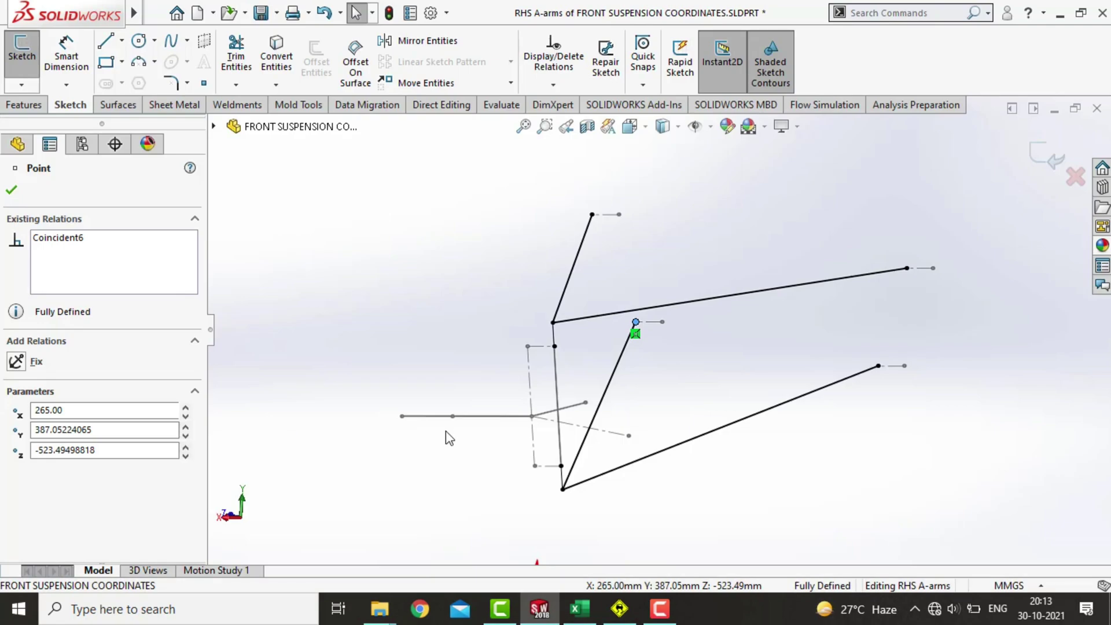
pyautogui.click(706, 405)
pyautogui.click(562, 489)
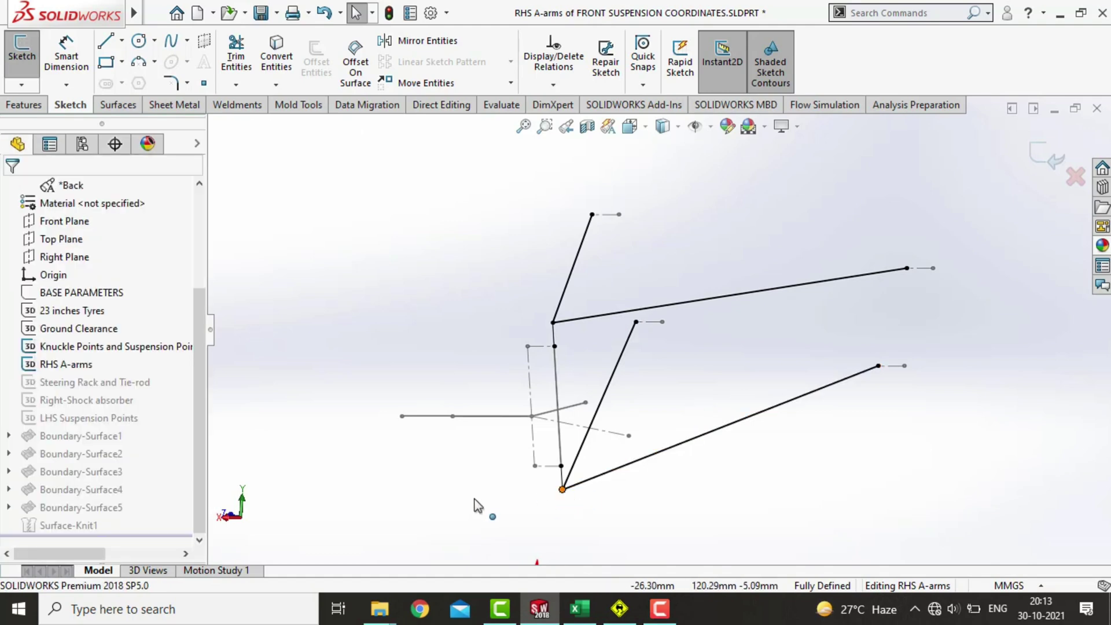
pyautogui.doubleClick(87, 410)
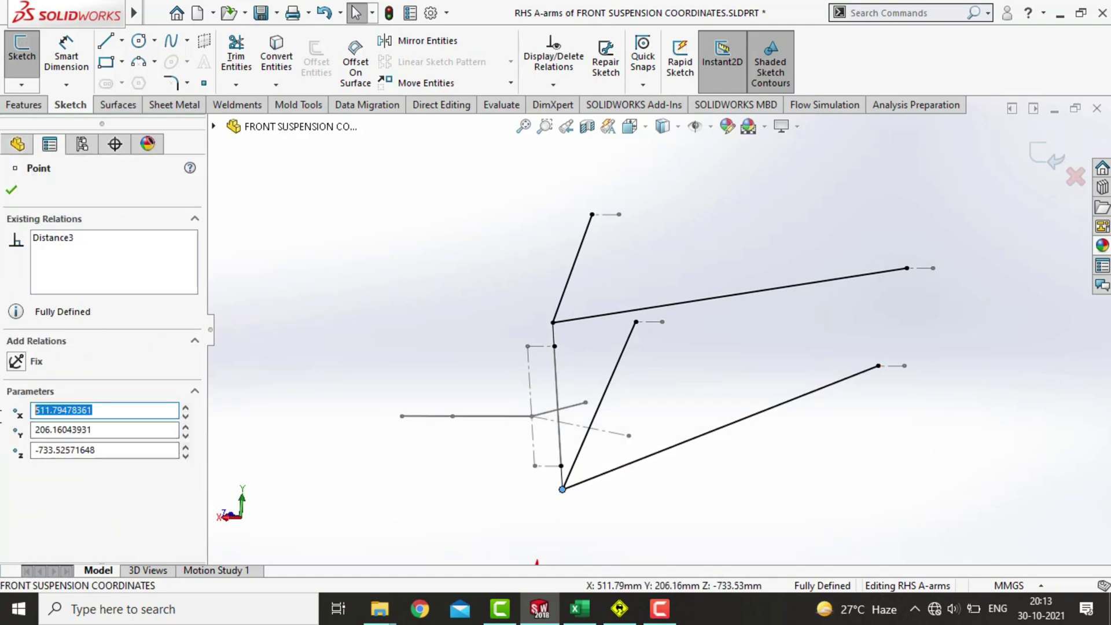
pyautogui.hotkey('alt', 'Tab')
pyautogui.hotkey('ctrl', 'v')
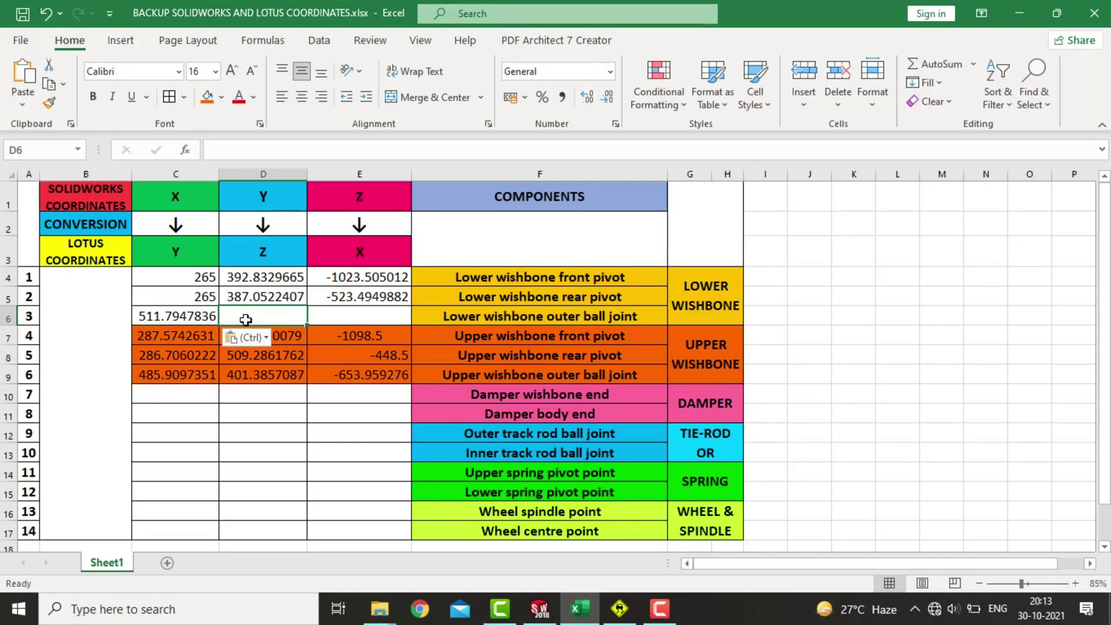
# - Copy the lower wishbone outer ball joint's Y coordinate 206.16043931 into D6 and its Z coordinate -733.52571648 into E6
pyautogui.hotkey('alt', 'Tab')
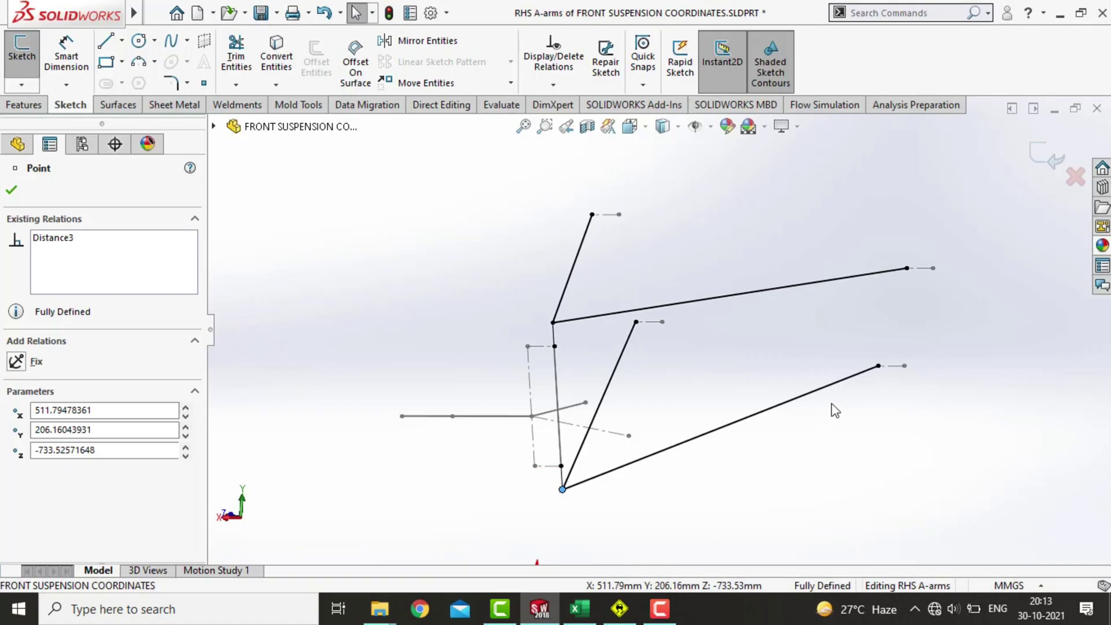
pyautogui.hotkey('alt', 'Tab')
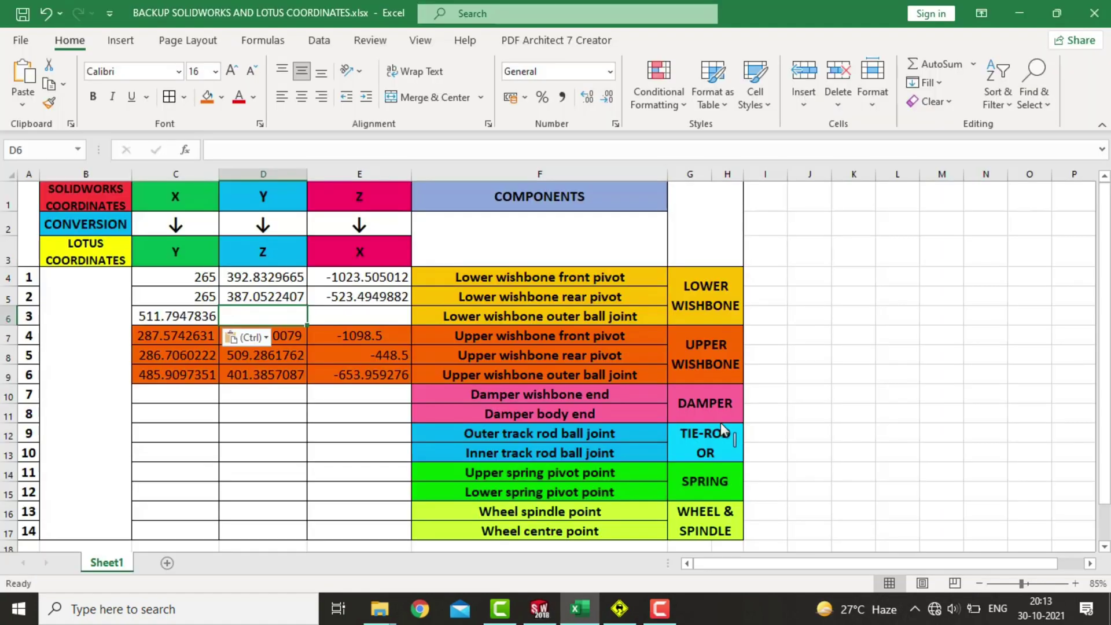
pyautogui.hotkey('alt', 'Tab')
pyautogui.press('Tab')
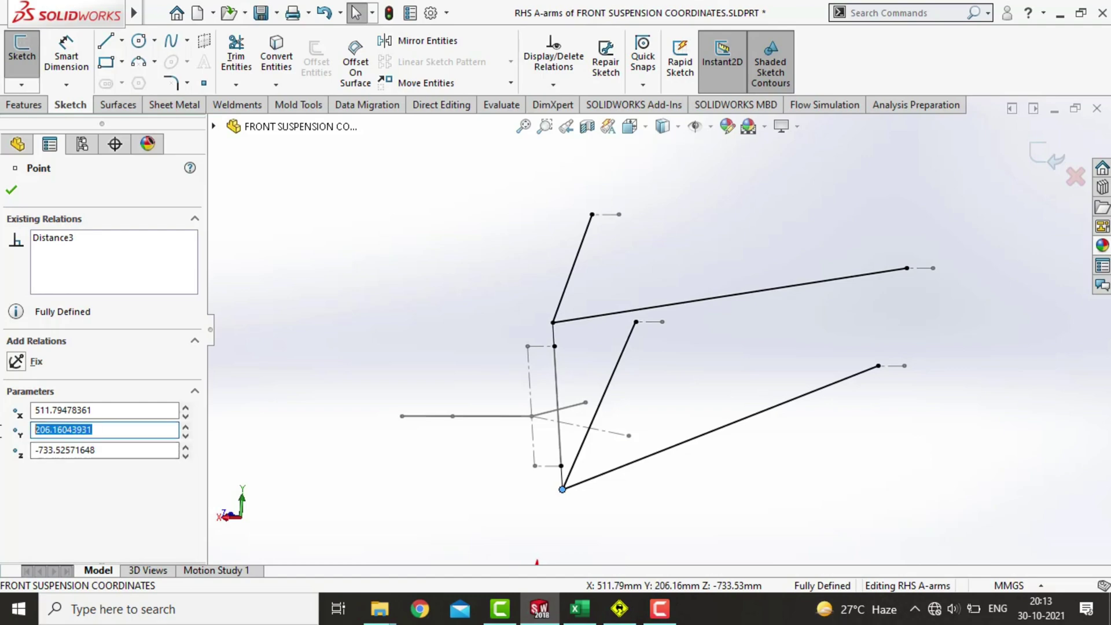
pyautogui.hotkey('ctrl', 'c')
pyautogui.hotkey('alt', 'Tab')
pyautogui.hotkey('ctrl', 'v')
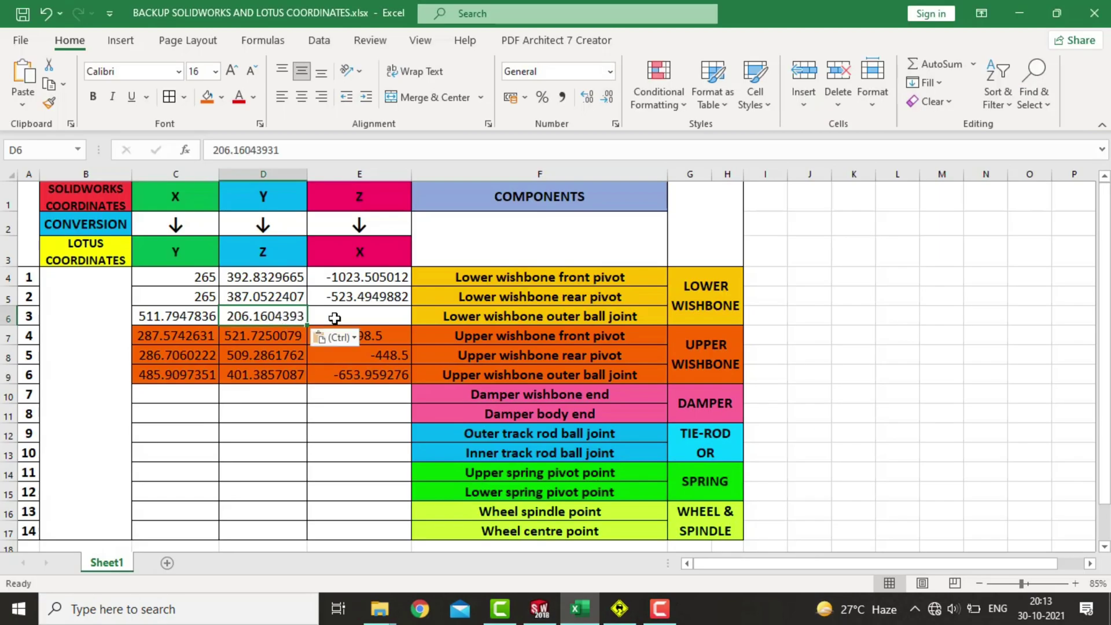
pyautogui.hotkey('alt', 'Tab')
pyautogui.press('Tab')
pyautogui.hotkey('ctrl', 'c')
pyautogui.hotkey('alt', 'Tab')
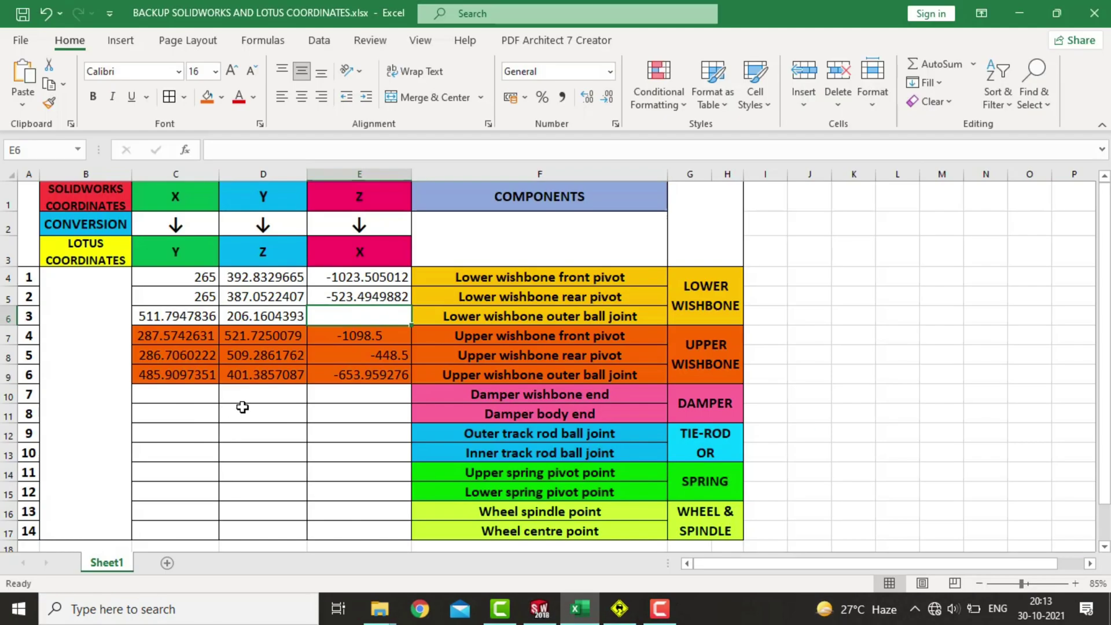
pyautogui.hotkey('ctrl', 'v')
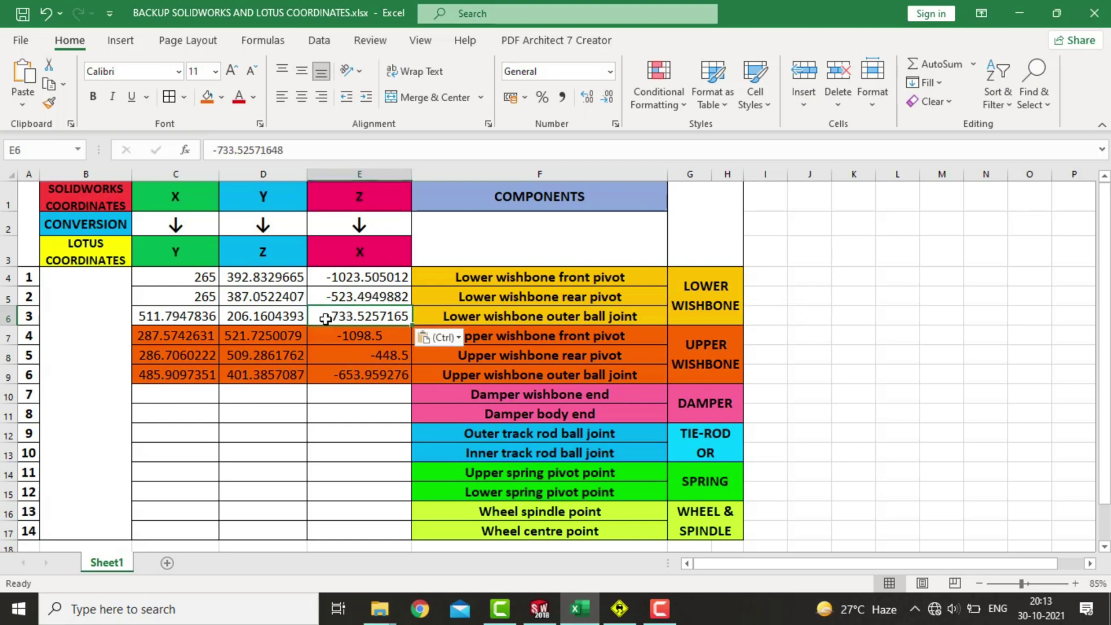
# - Fill the lower wishbone coordinate cells C4:E6 with the gold colour of their component labels
pyautogui.moveTo(350, 318); pyautogui.dragTo(161, 285)
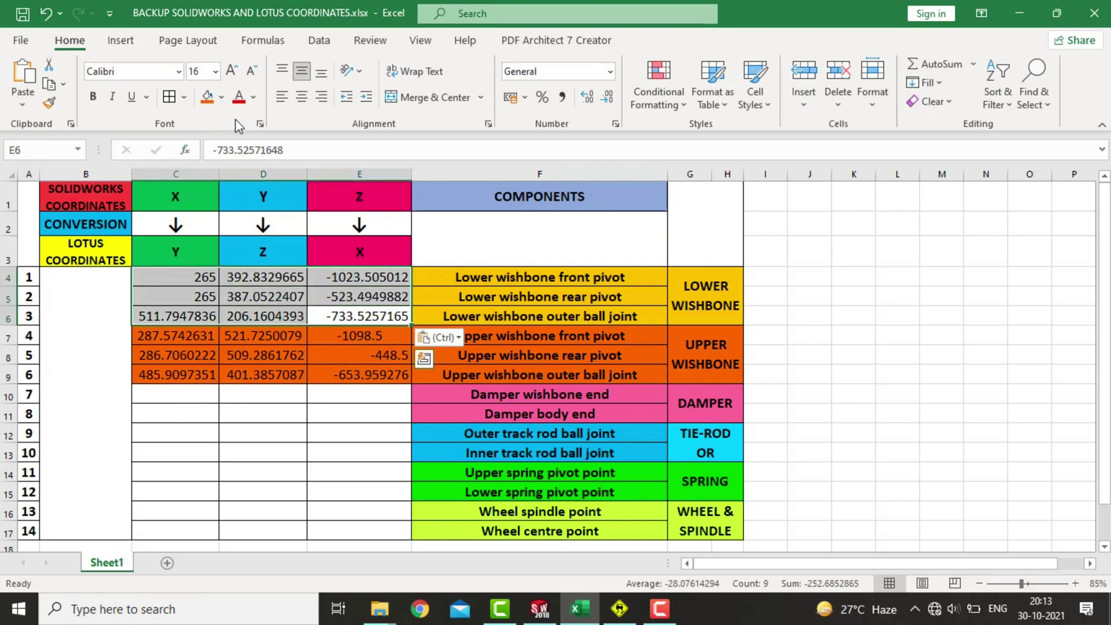
pyautogui.click(222, 100)
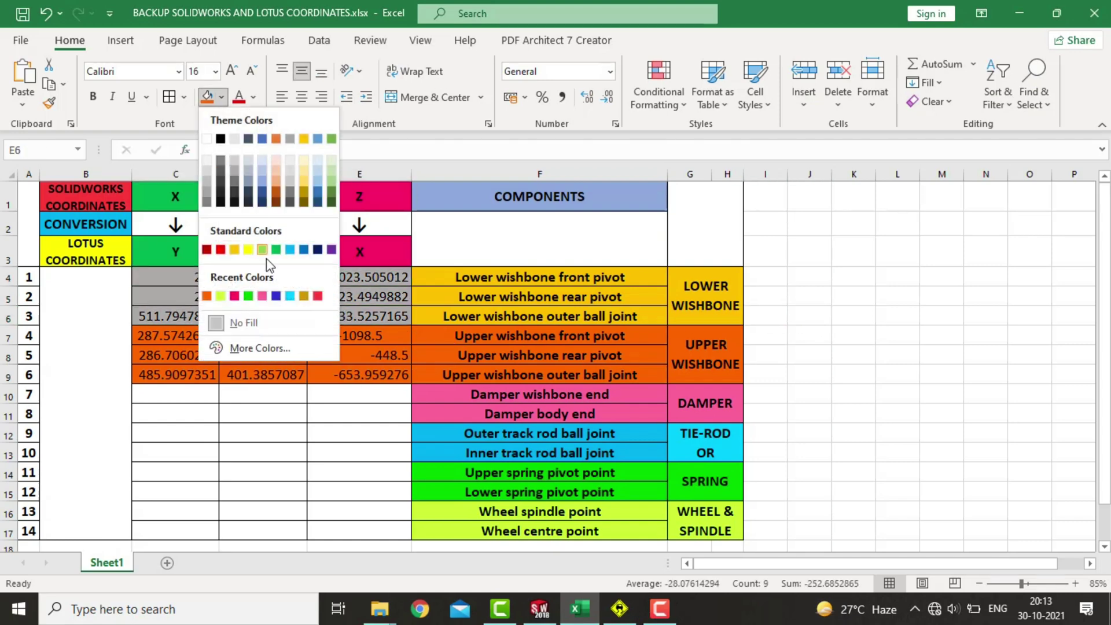
pyautogui.click(304, 296)
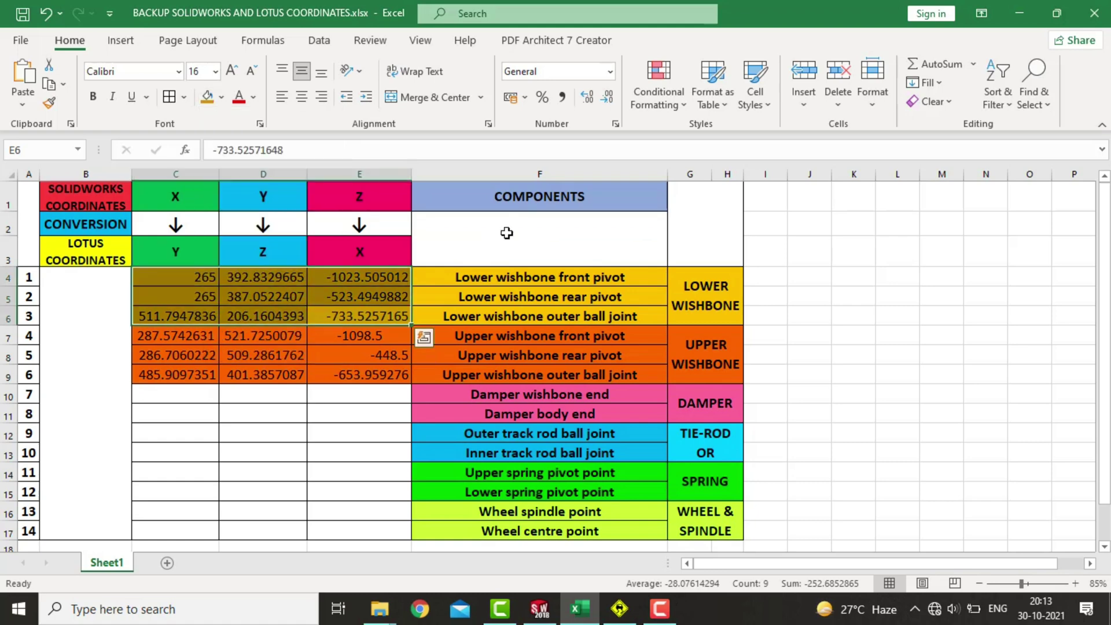
pyautogui.click(540, 239)
pyautogui.moveTo(172, 276); pyautogui.dragTo(365, 317)
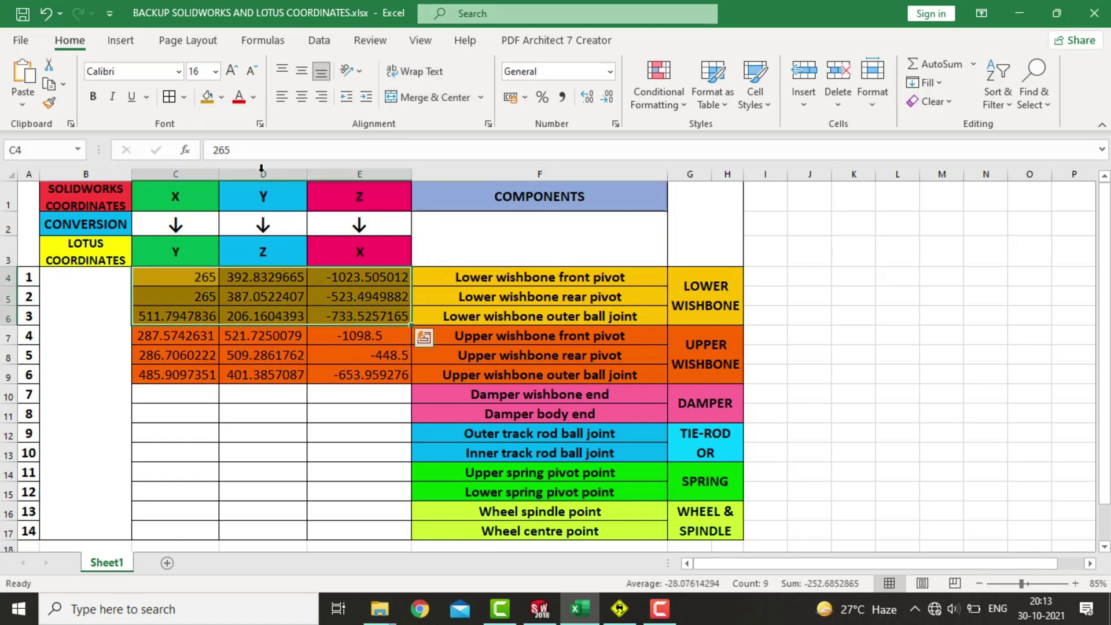
pyautogui.click(223, 99)
pyautogui.click(304, 292)
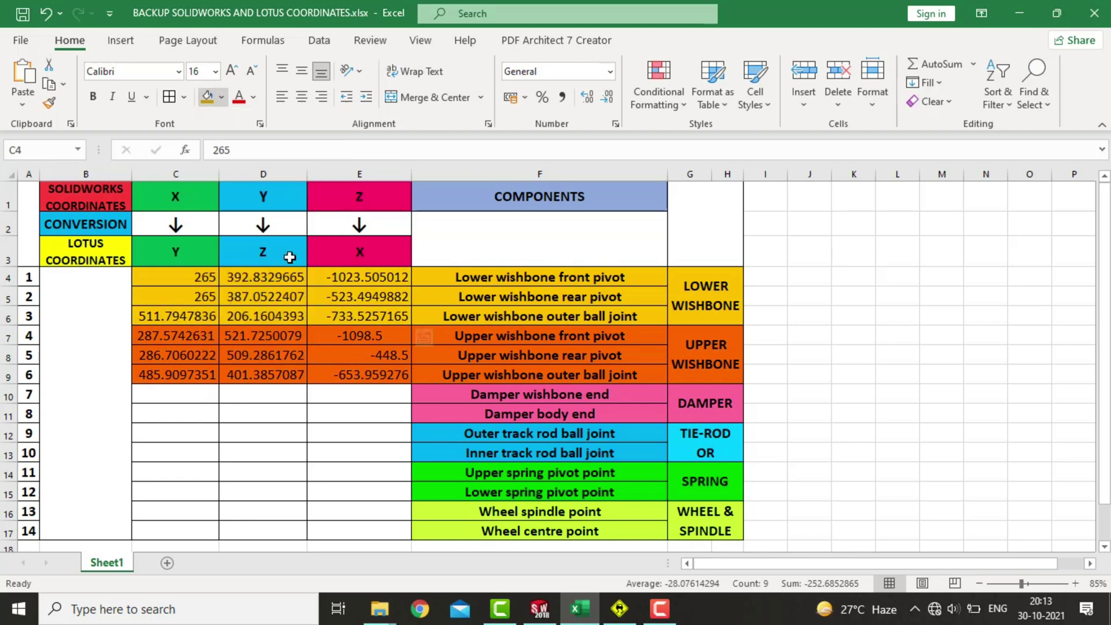
pyautogui.click(440, 246)
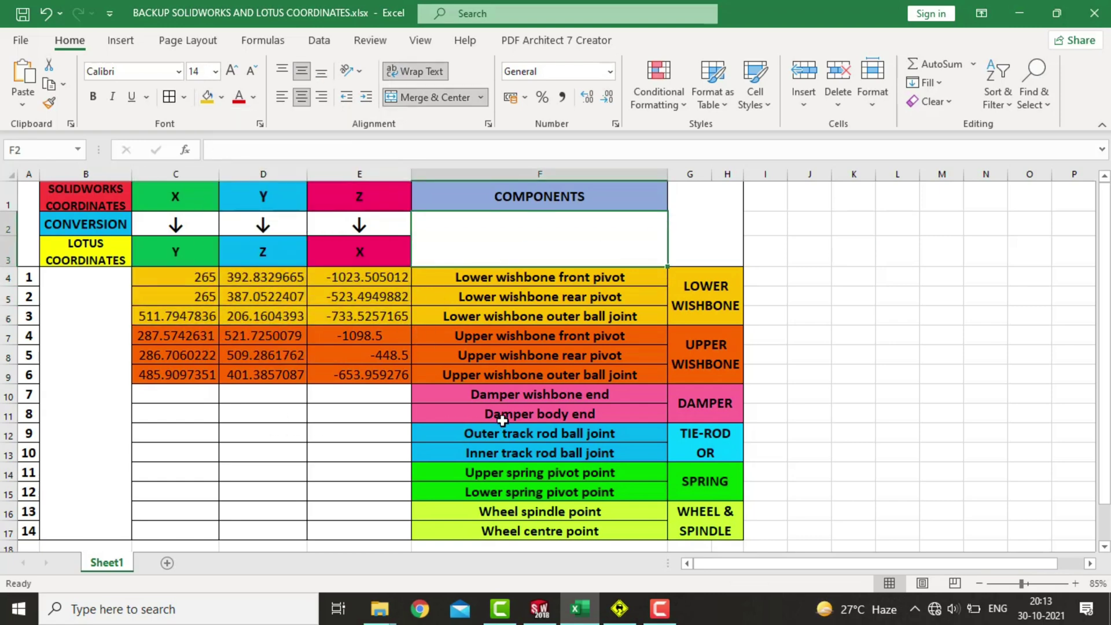
# - Select cell C11 for the damper body end's X coordinate, and exit the RHS A-arms sketch in SOLIDWORKS
pyautogui.click(521, 412)
pyautogui.click(191, 421)
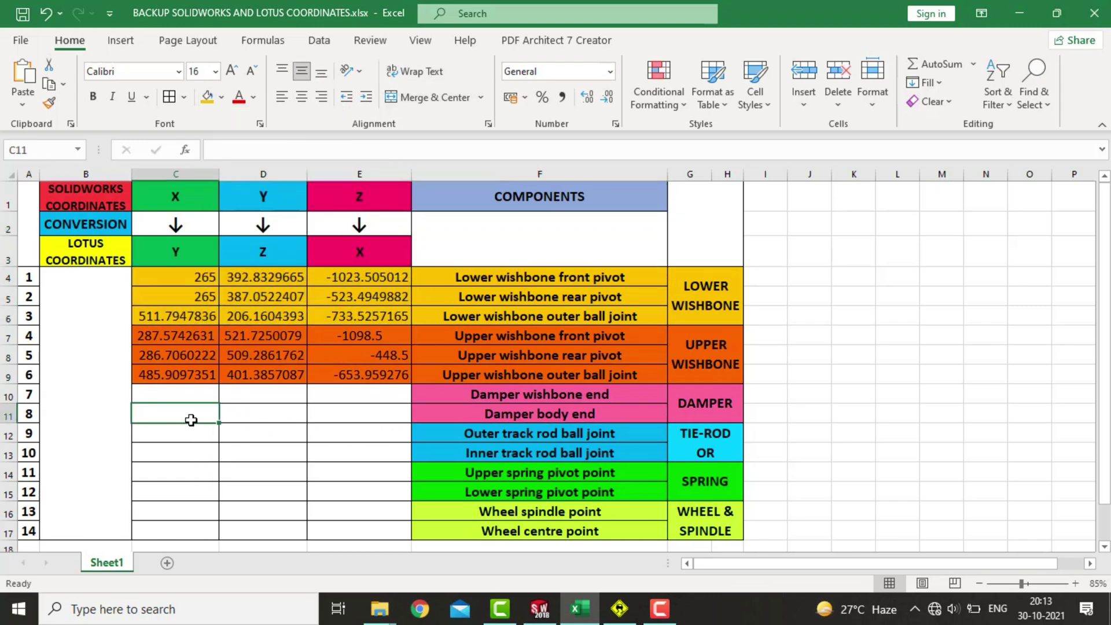
pyautogui.hotkey('alt', 'Tab')
pyautogui.click(460, 346)
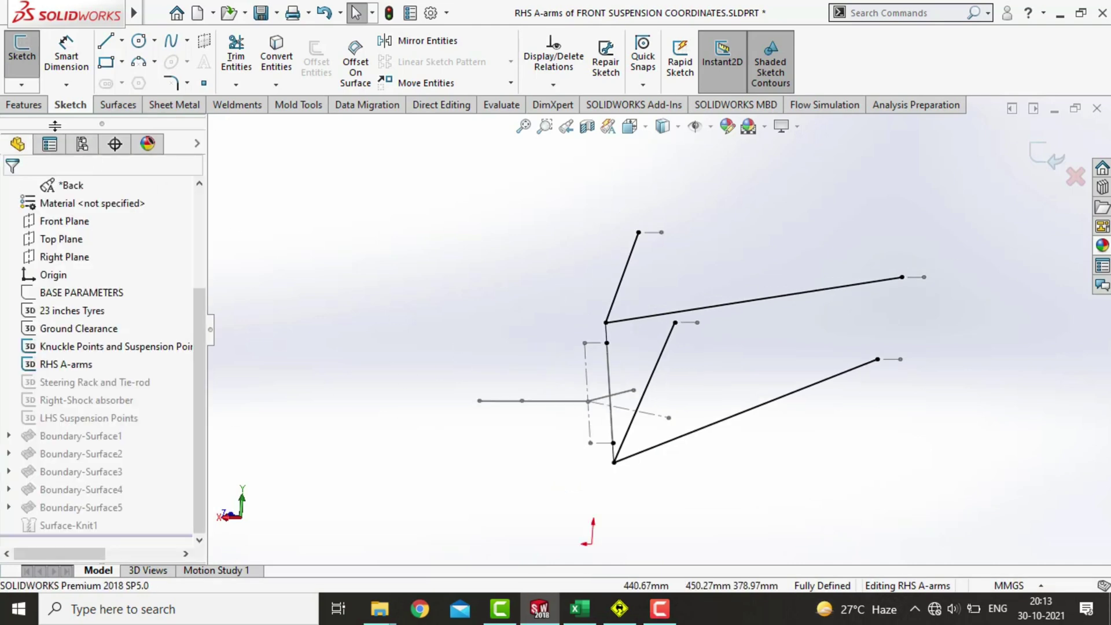
pyautogui.click(21, 84)
pyautogui.click(36, 103)
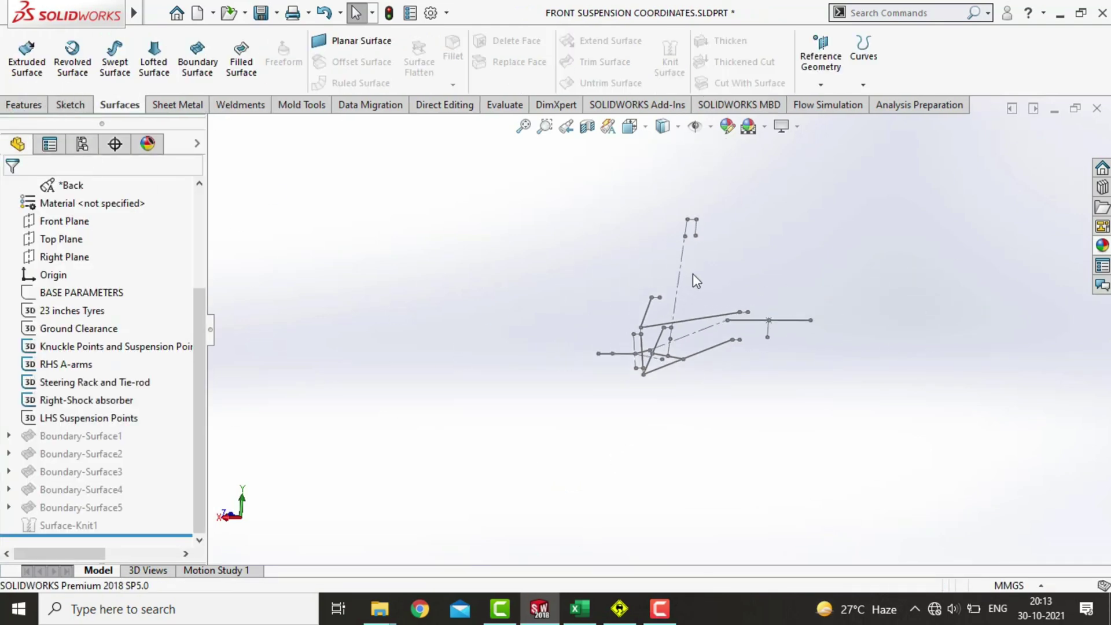
# - Open the Right-Shock absorber sketch for editing and change its long shock absorber construction line to a regular line
pyautogui.click(674, 265)
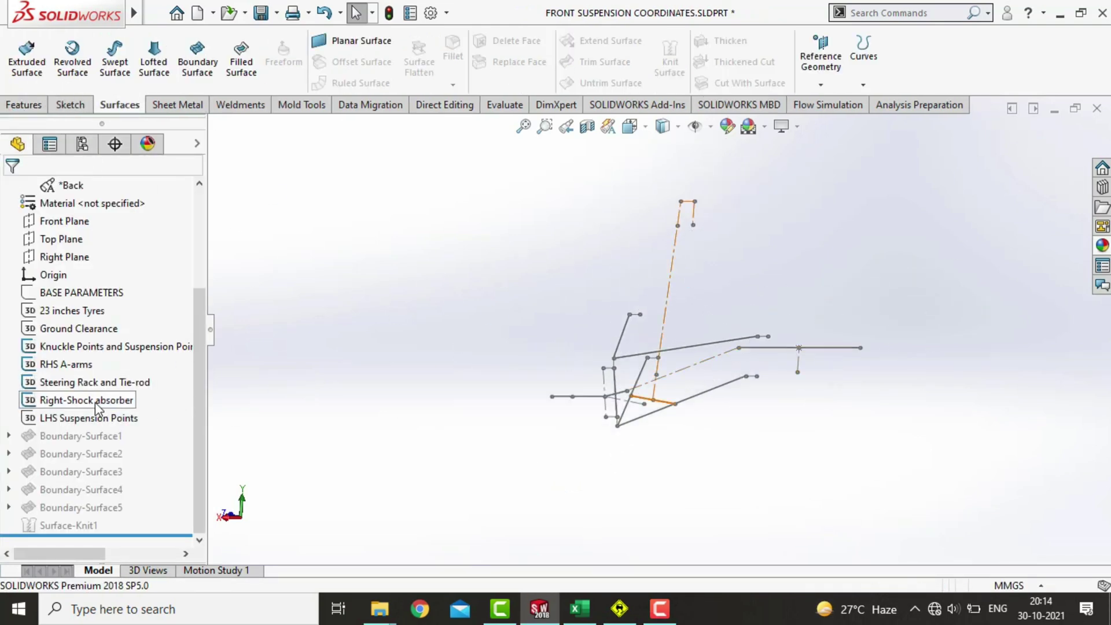
pyautogui.click(92, 400)
pyautogui.click(110, 353)
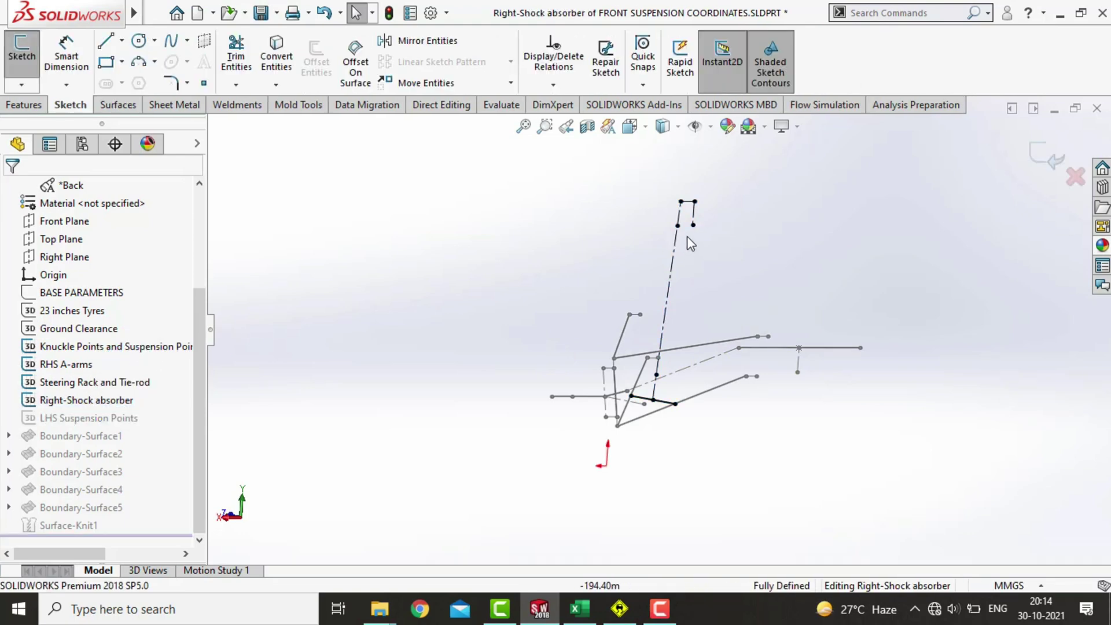
pyautogui.click(667, 300)
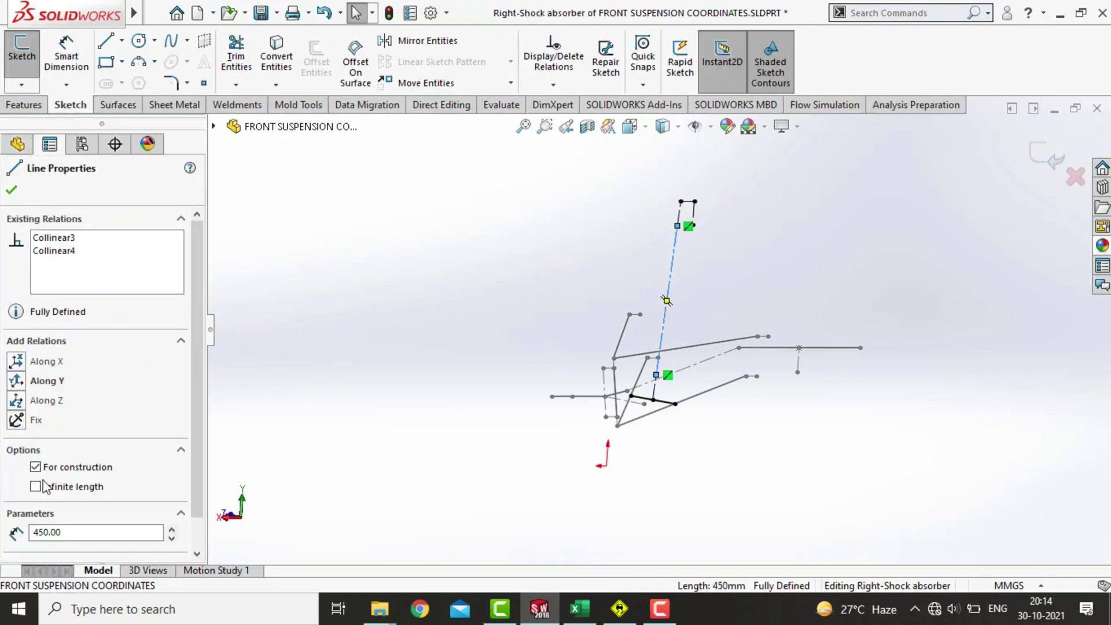
pyautogui.click(715, 269)
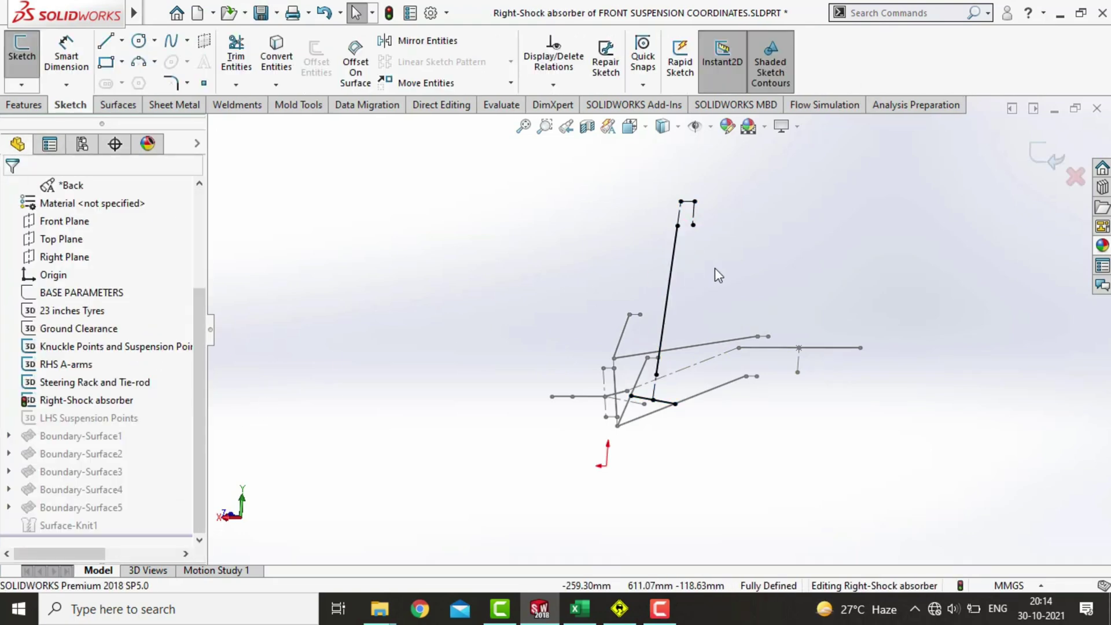
pyautogui.click(677, 226)
pyautogui.scroll(-2, 741, 252)
pyautogui.keyDown('ctrl'); pyautogui.moveTo(741, 252); pyautogui.dragTo(625, 258, button='middle'); pyautogui.keyUp('ctrl')
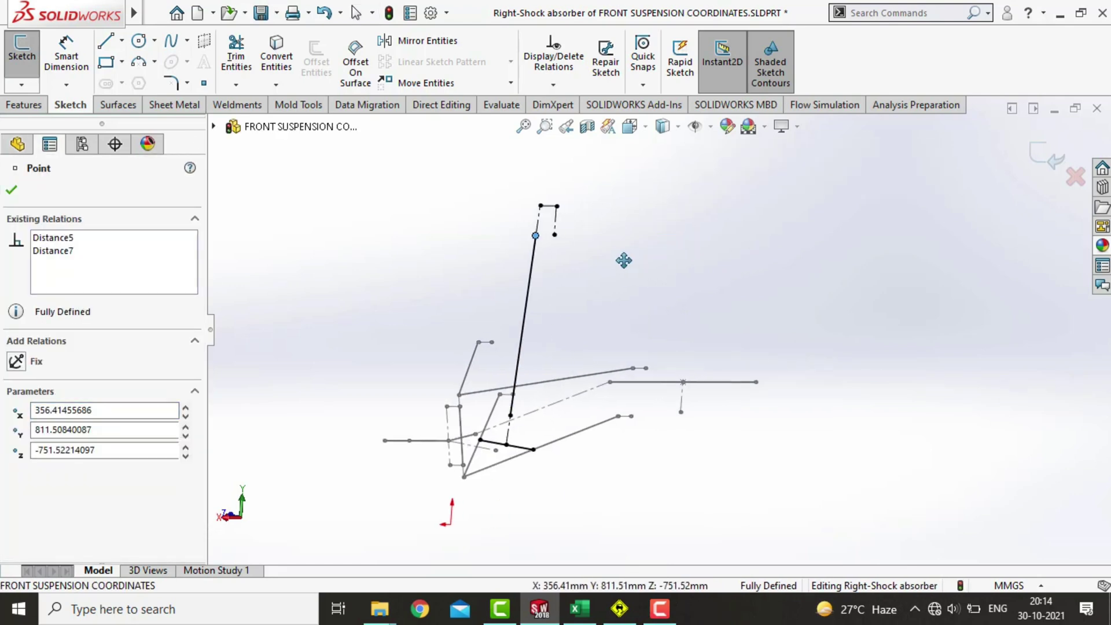
pyautogui.doubleClick(110, 410)
pyautogui.write('0')
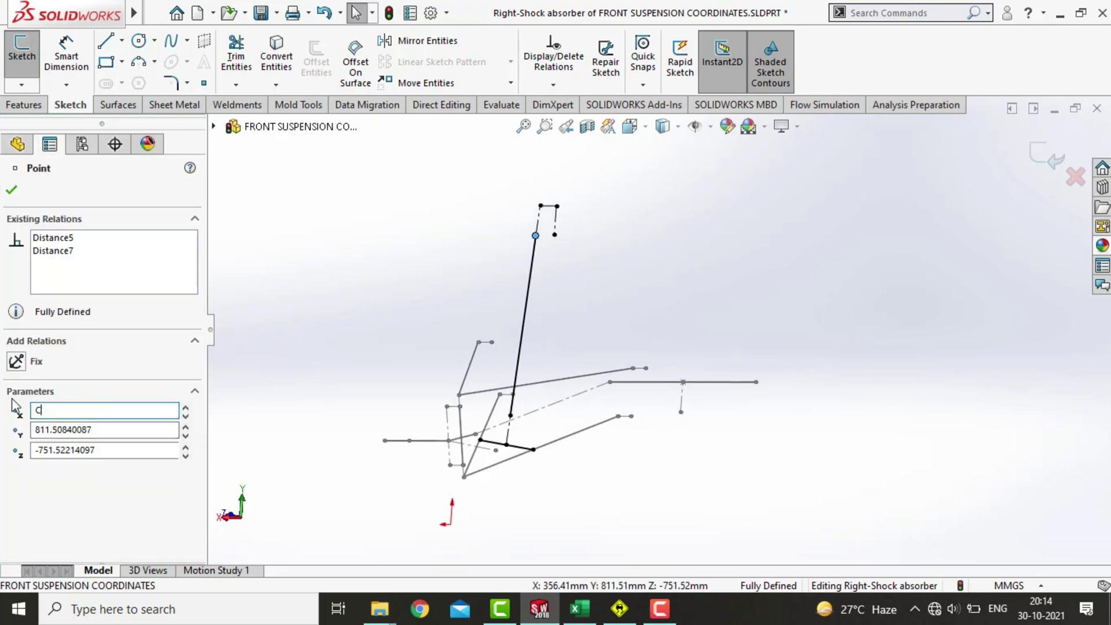
pyautogui.click(315, 347)
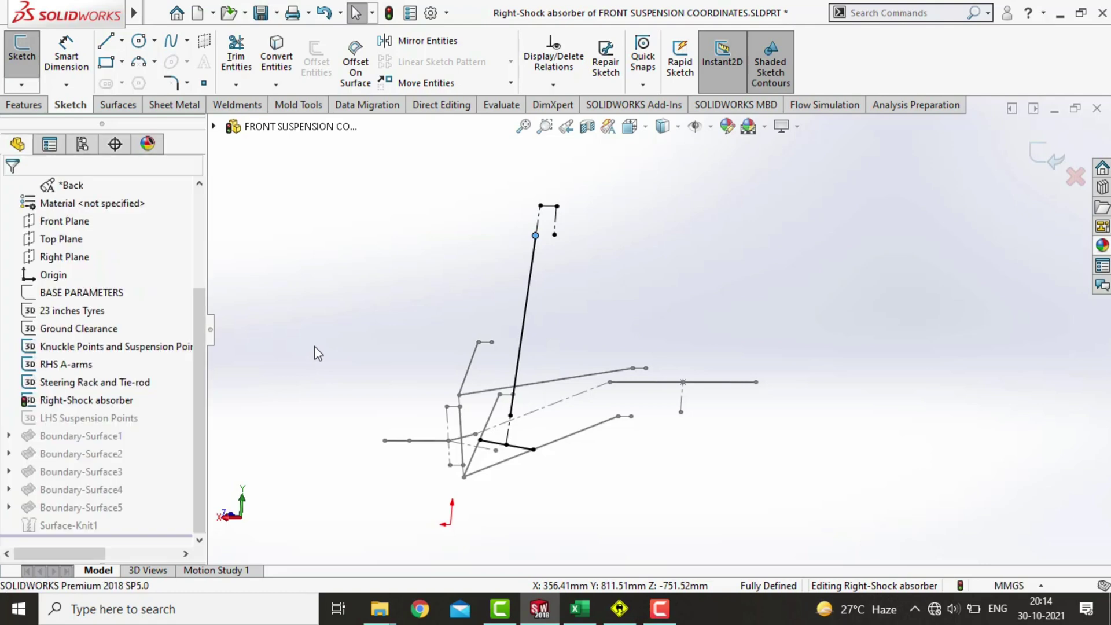
# - Copy the X coordinate 356.41455686 of the long shock absorber line's upper endpoint from SOLIDWORKS into Excel cell C11 for the damper body end
pyautogui.click(536, 236)
pyautogui.hotkey('ctrl', 'c')
pyautogui.moveTo(92, 410); pyautogui.dragTo(42, 409)
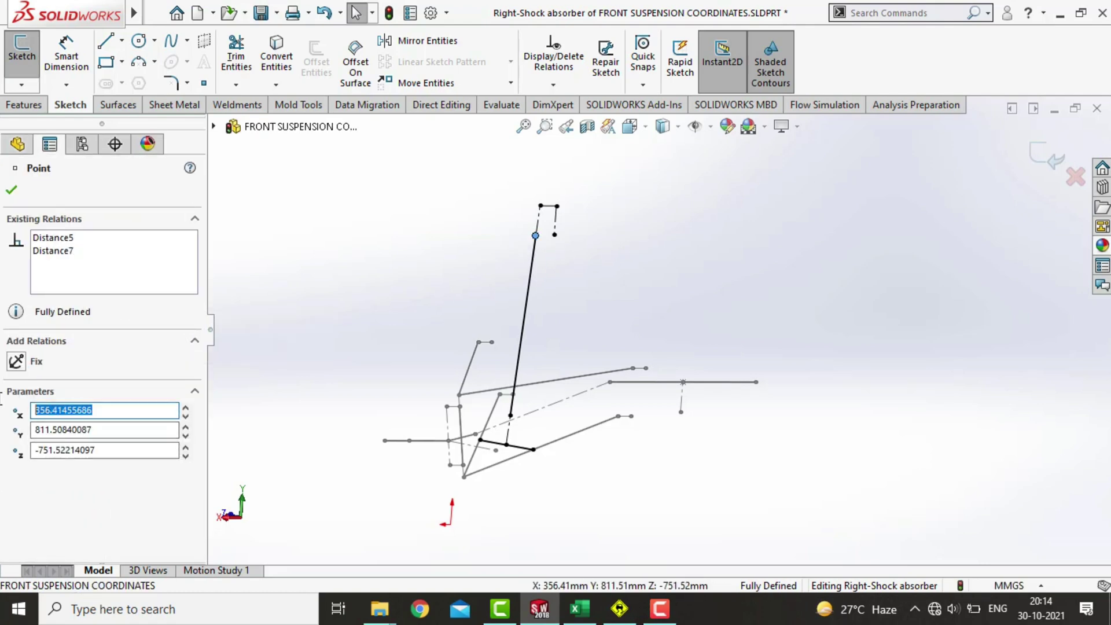
pyautogui.hotkey('alt', 'Tab')
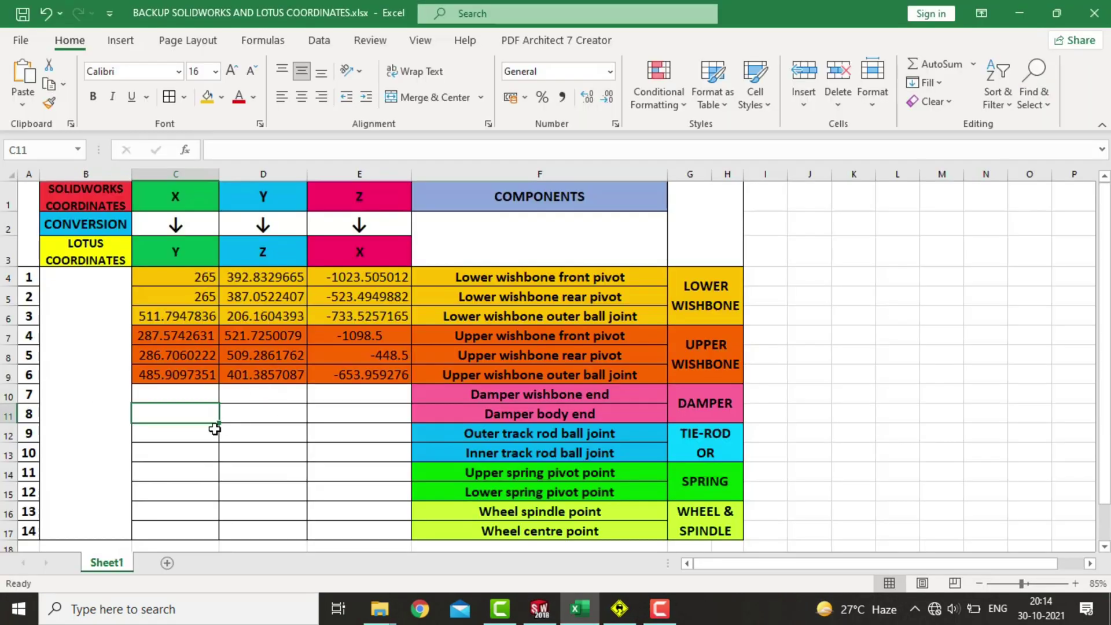
pyautogui.hotkey('ctrl', 'v')
# - Copy the damper body end's Y coordinate 811.50840087 from SOLIDWORKS into Excel cell D11
pyautogui.hotkey('alt', 'Tab')
pyautogui.click(119, 430)
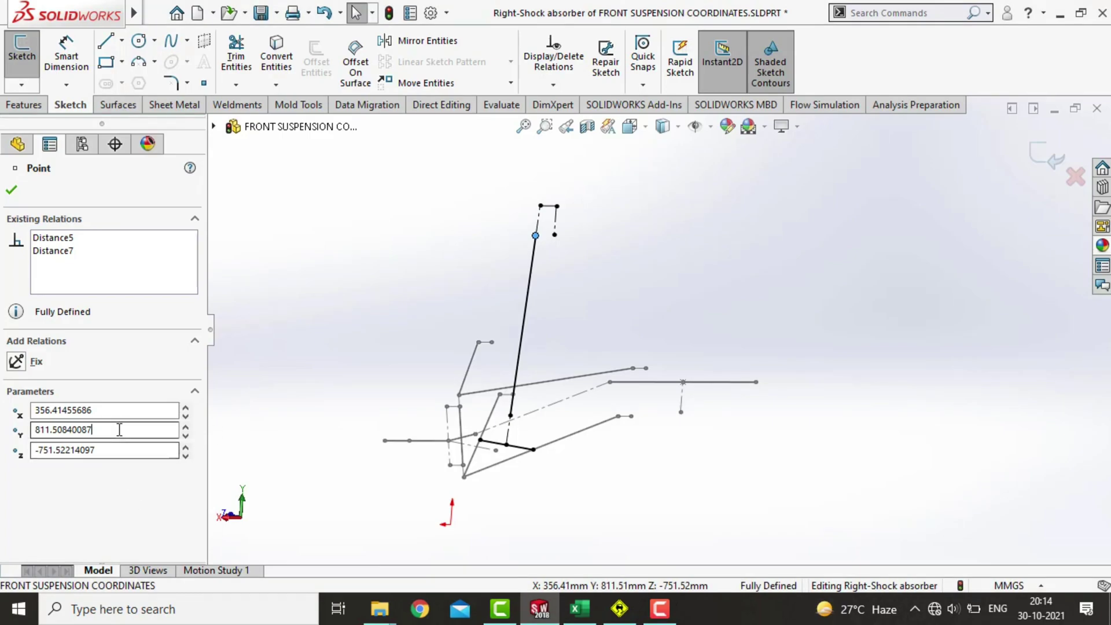
pyautogui.moveTo(120, 429); pyautogui.dragTo(2, 418)
pyautogui.hotkey('ctrl', 'c')
pyautogui.hotkey('alt', 'Tab')
pyautogui.click(283, 412)
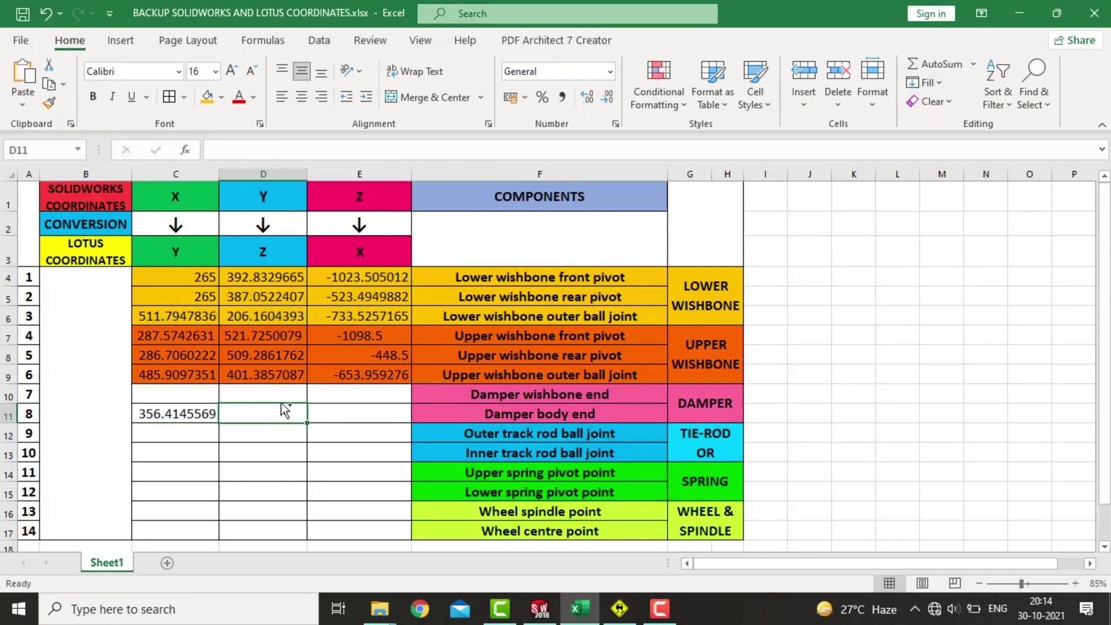
pyautogui.hotkey('ctrl', 'v')
# - Copy the damper body end's Z coordinate -751.52214097 from SOLIDWORKS into Excel cell E11
pyautogui.click(359, 417)
pyautogui.hotkey('alt', 'Tab')
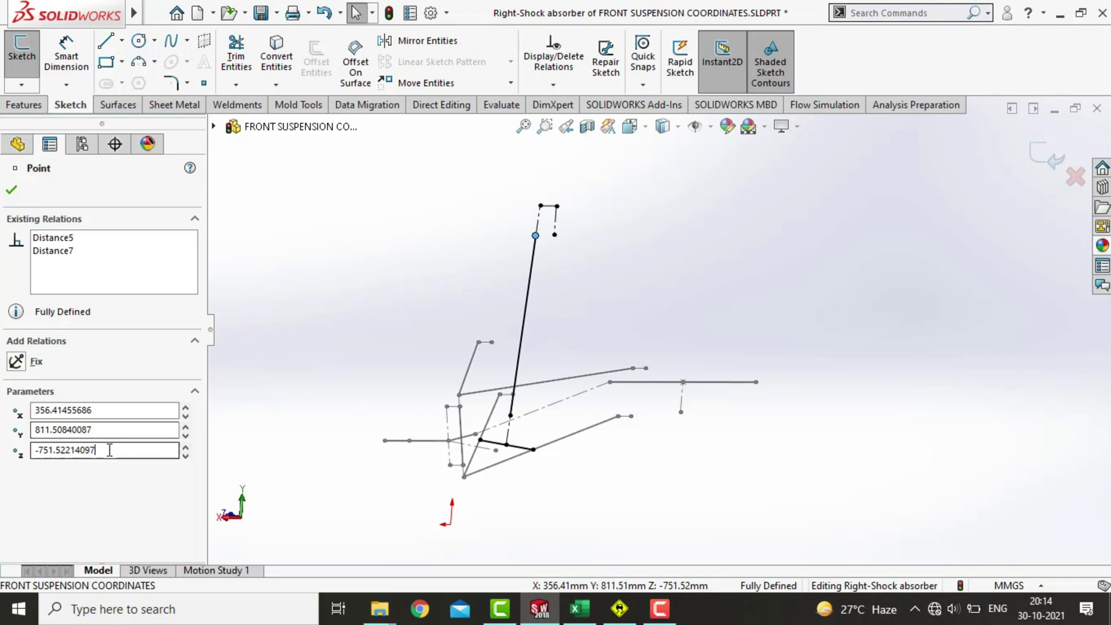
pyautogui.moveTo(174, 449); pyautogui.dragTo(17, 459)
pyautogui.hotkey('alt', 'Tab')
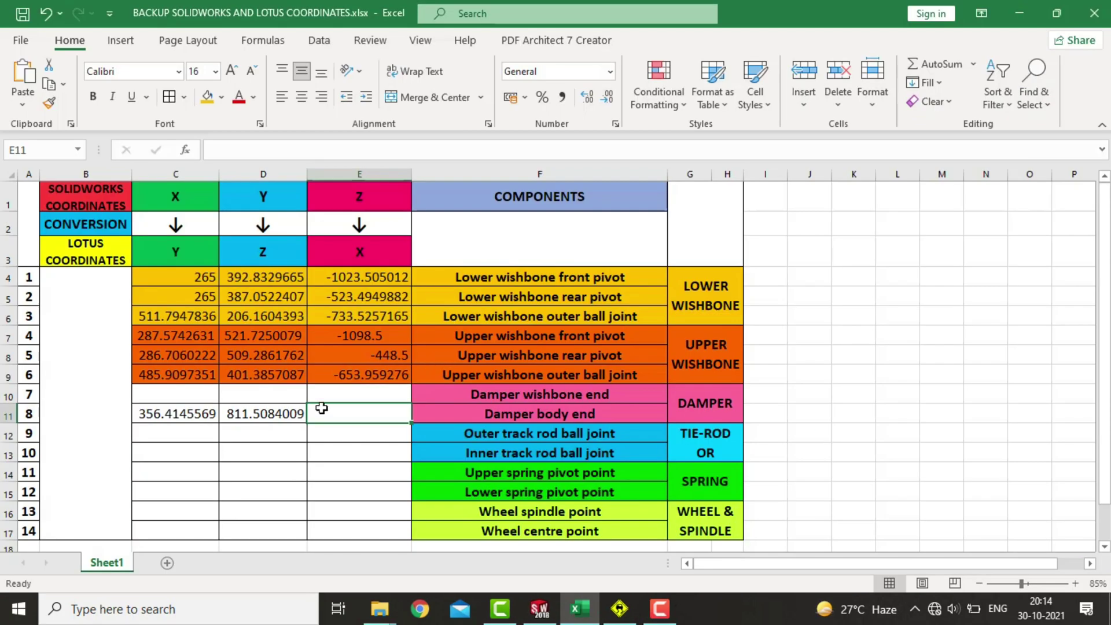
pyautogui.hotkey('ctrl', 'v')
# - Copy the X coordinate 394.90189802 of the shock absorber line's lower endpoint from SOLIDWORKS into Excel cell C10 for the damper wishbone end
pyautogui.click(186, 398)
pyautogui.hotkey('alt', 'Tab')
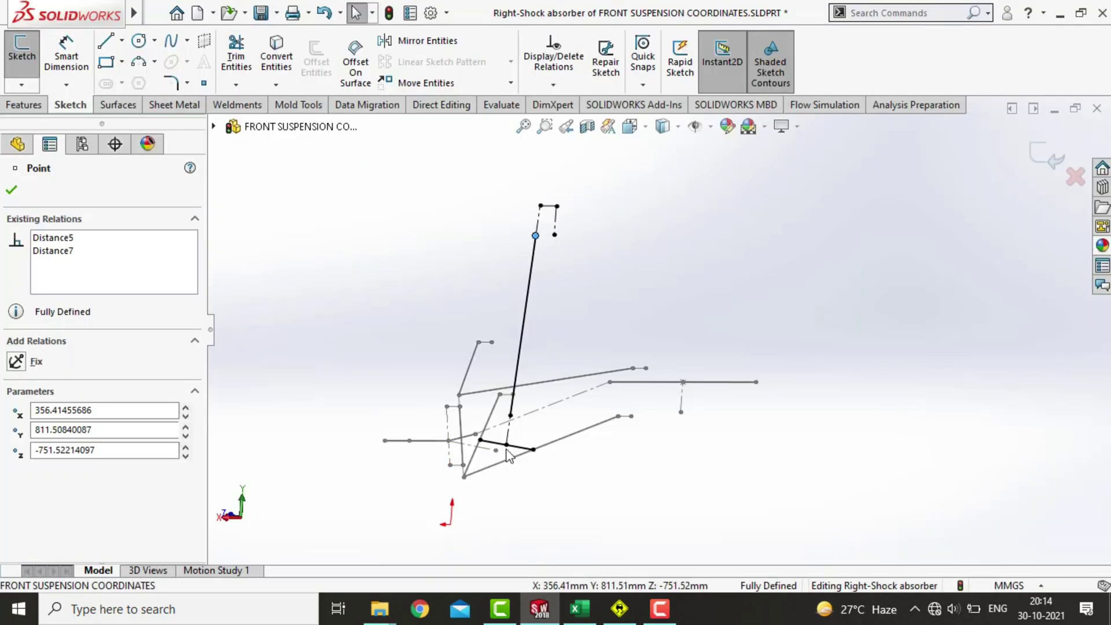
pyautogui.click(510, 414)
pyautogui.moveTo(512, 423)
pyautogui.mouseDown(button='middle')
pyautogui.moveTo(576, 456)
pyautogui.moveTo(672, 536)
pyautogui.moveTo(588, 505)
pyautogui.mouseUp(button='middle')
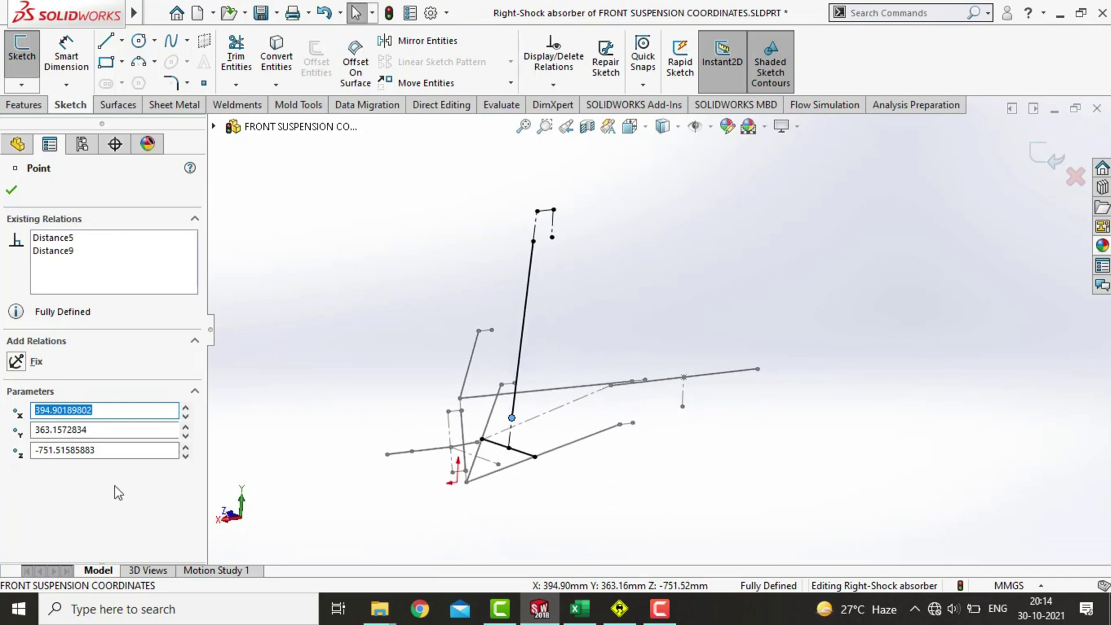
pyautogui.click(114, 412)
pyautogui.moveTo(114, 412); pyautogui.dragTo(2, 405)
pyautogui.hotkey('alt', 'Tab')
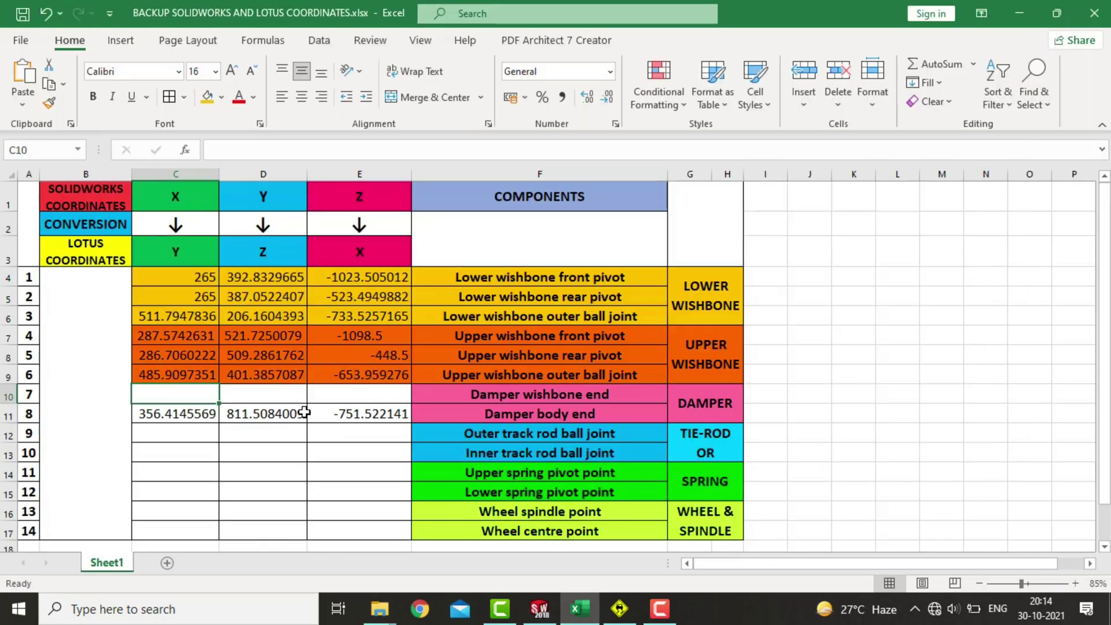
pyautogui.hotkey('ctrl', 'v')
# - Copy the damper wishbone end's Y coordinate 363.1572834 from SOLIDWORKS into Excel cell D10
pyautogui.hotkey('alt', 'Tab')
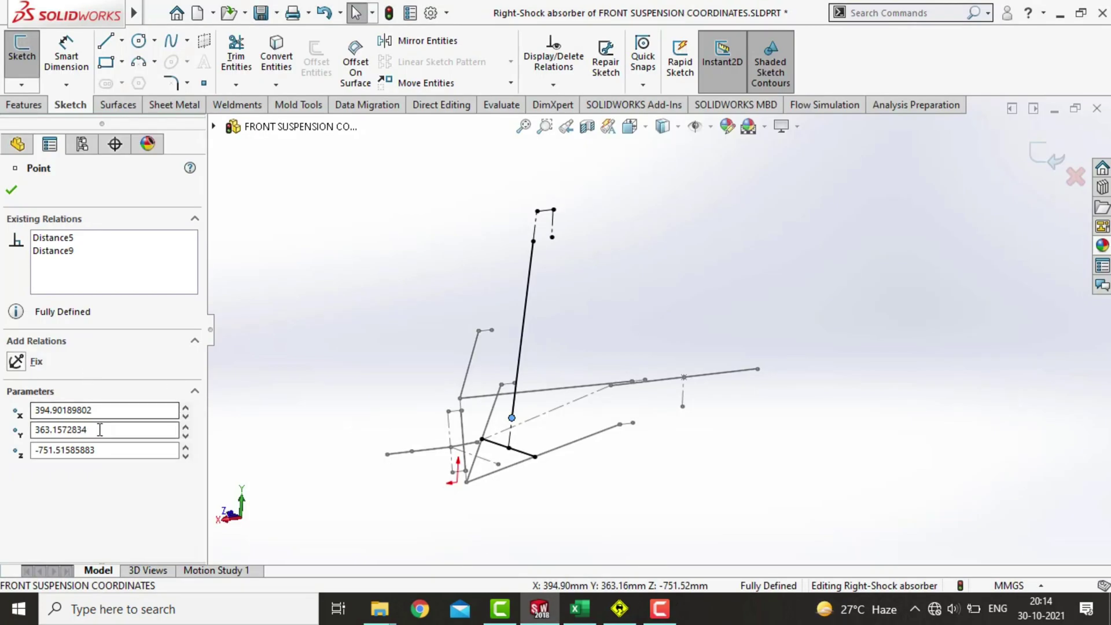
pyautogui.moveTo(110, 430); pyautogui.dragTo(2, 429)
pyautogui.hotkey('alt', 'Tab')
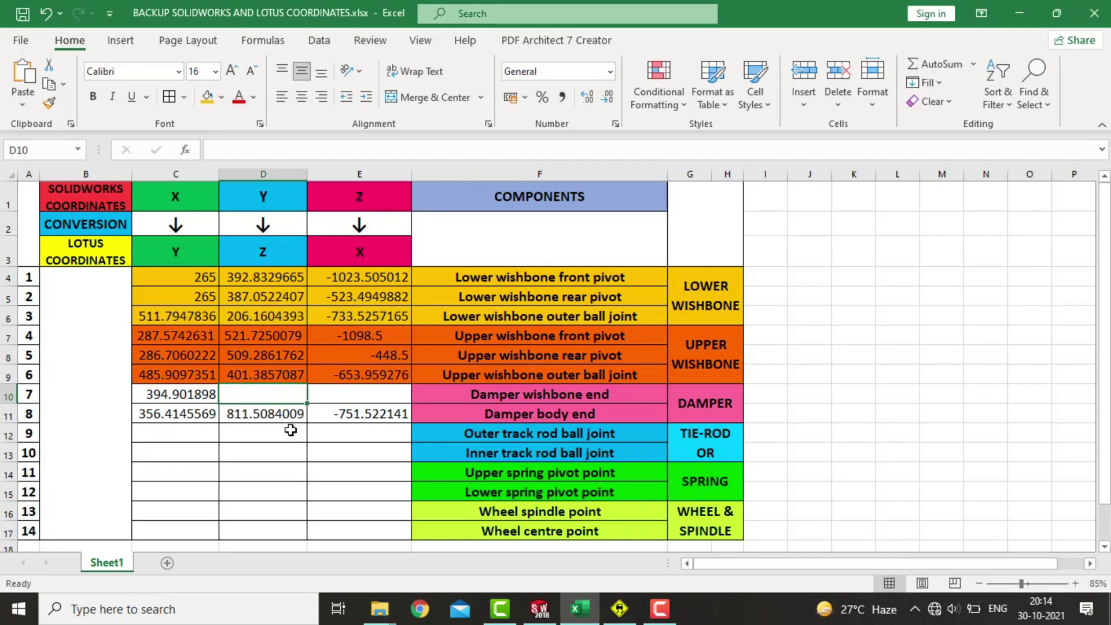
pyautogui.hotkey('ctrl', 'v')
# - Copy the damper wishbone end's Z coordinate -751.51585883 from SOLIDWORKS into Excel cell E10
pyautogui.hotkey('alt', 'Tab')
pyautogui.moveTo(110, 450); pyautogui.dragTo(2, 442)
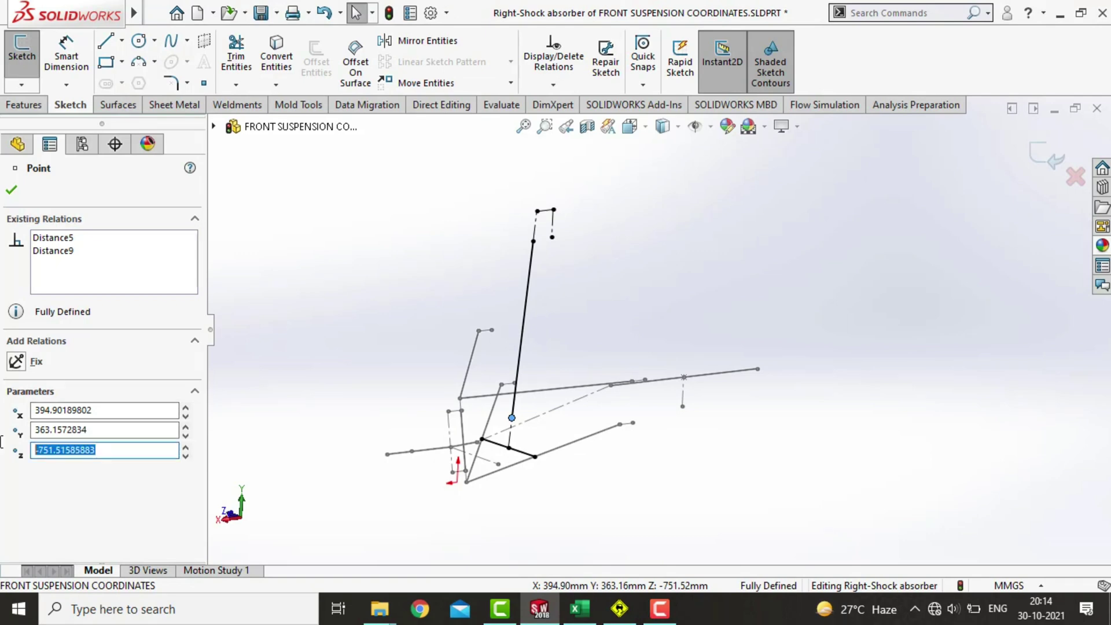
pyautogui.hotkey('ctrl', 'c')
pyautogui.hotkey('alt', 'Tab')
pyautogui.click(342, 396)
pyautogui.hotkey('ctrl', 'v')
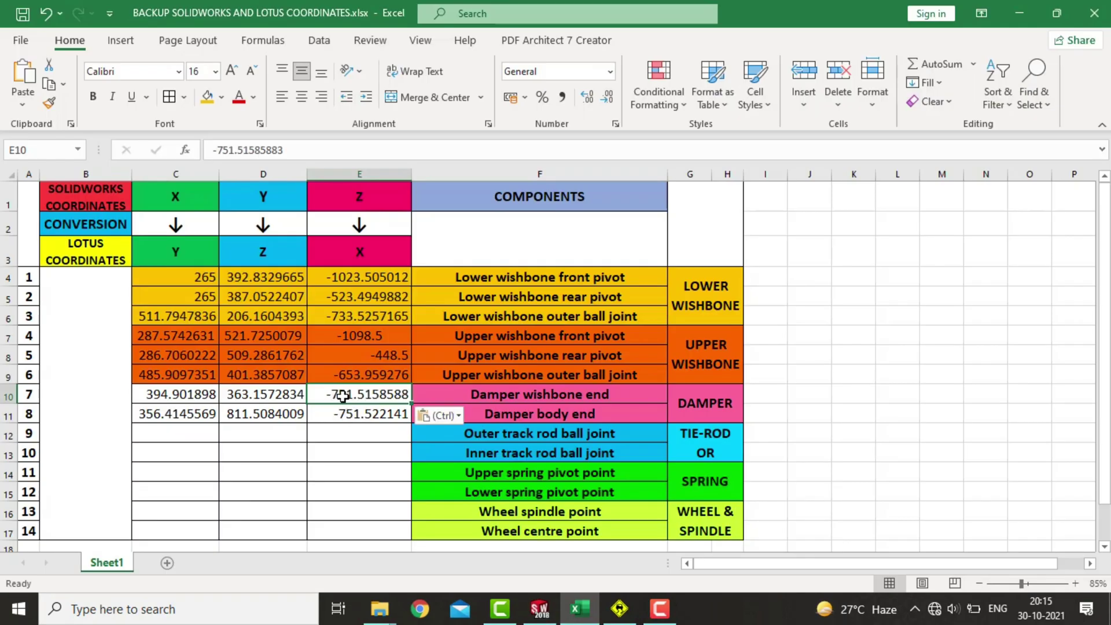
# - Fill the damper coordinate cells C10:E11 with the pink colour of their component labels
pyautogui.click(429, 402)
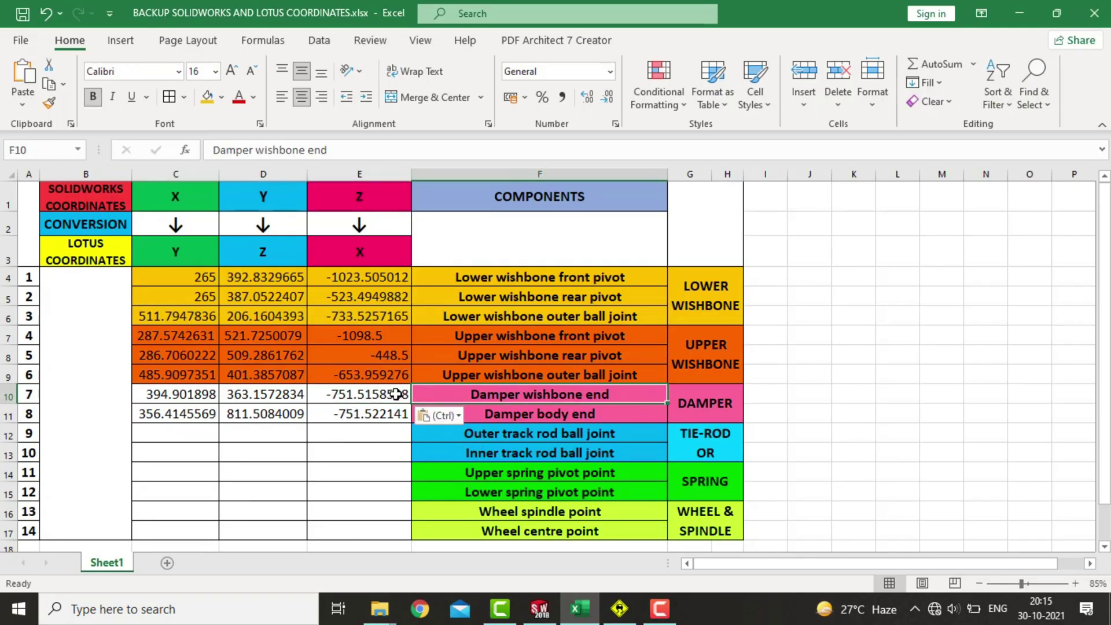
pyautogui.moveTo(135, 392); pyautogui.dragTo(377, 415)
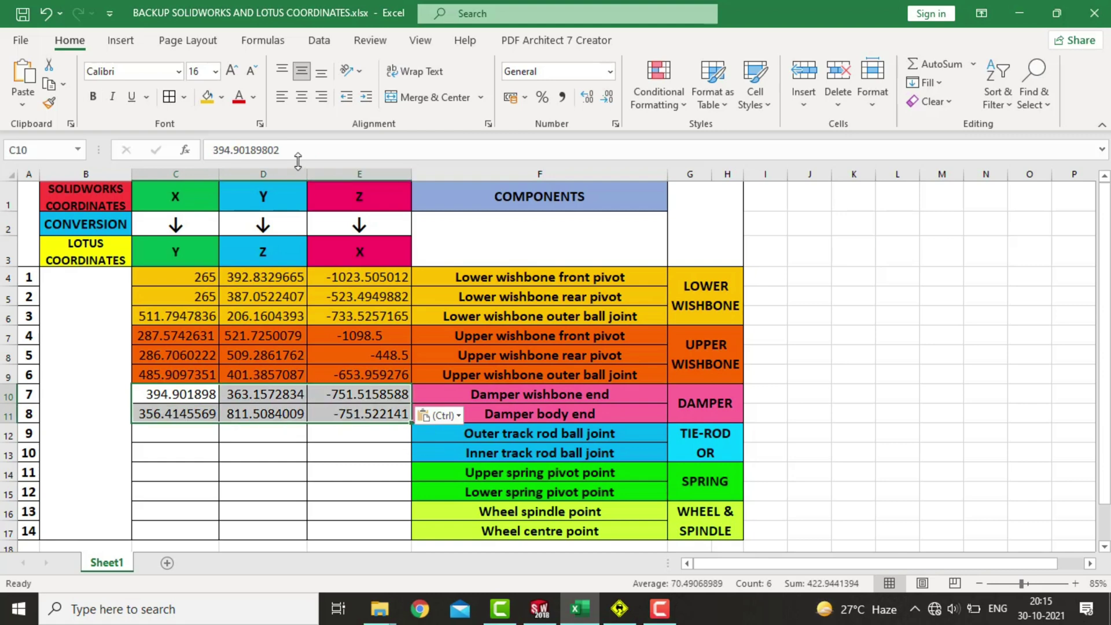
pyautogui.click(223, 96)
pyautogui.click(276, 298)
pyautogui.click(884, 373)
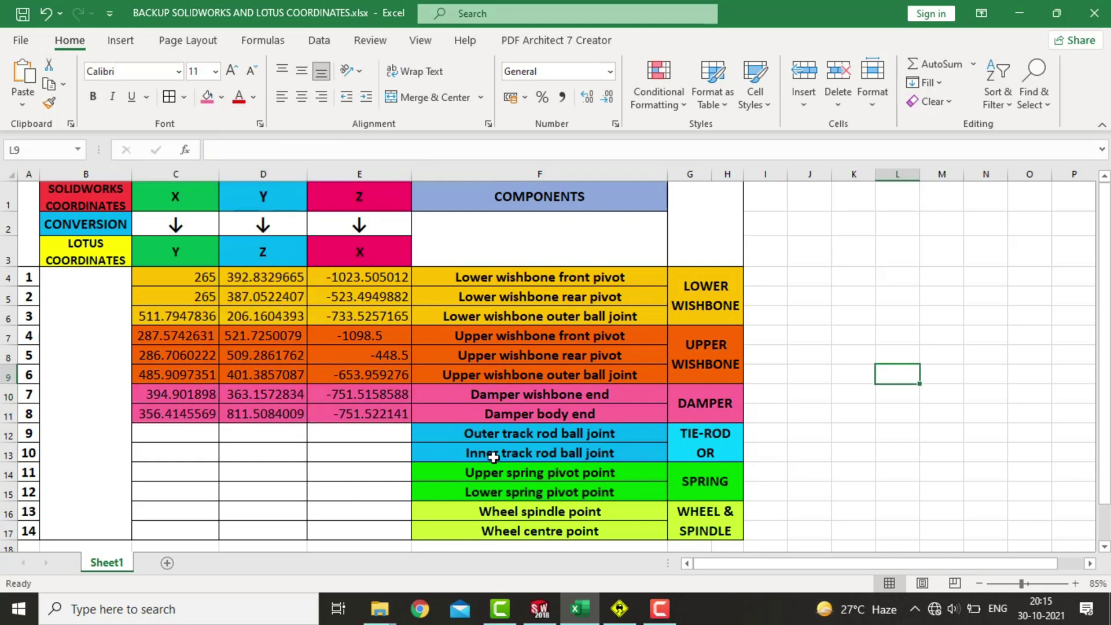
# - Shorten the group label in G12 to STEERING ROD by deleting the words TIE-ROD OR
pyautogui.click(174, 452)
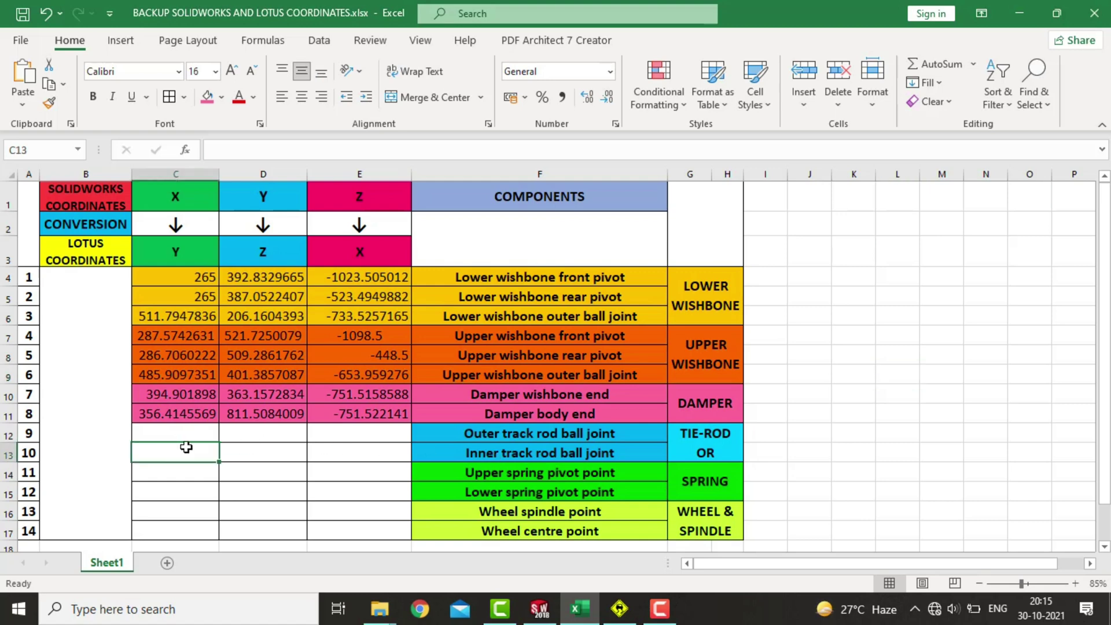
pyautogui.click(721, 451)
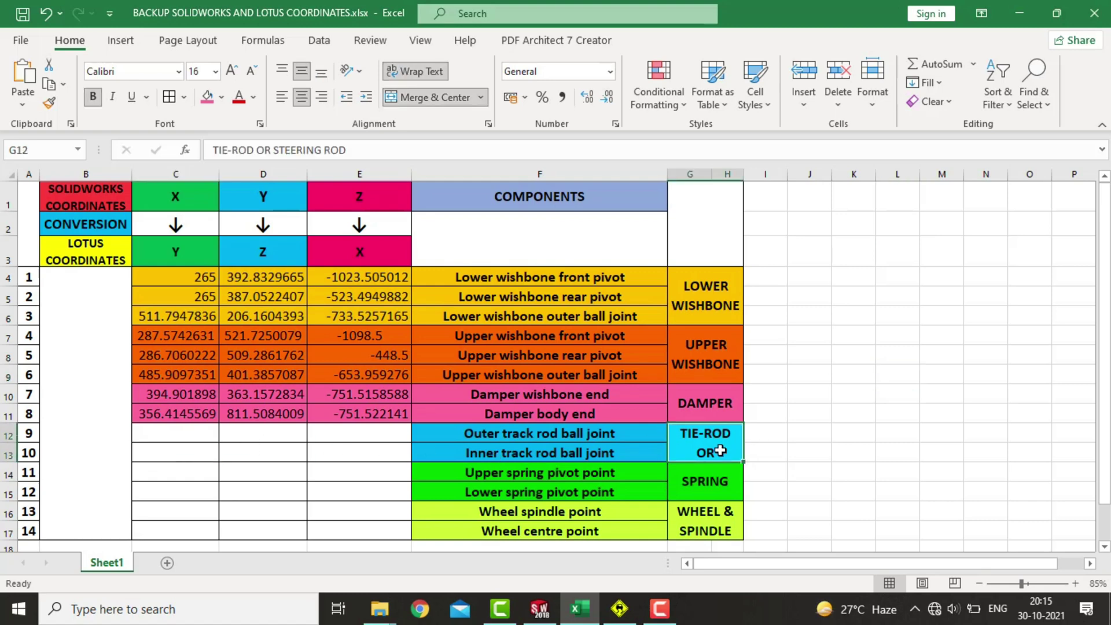
pyautogui.doubleClick(720, 451)
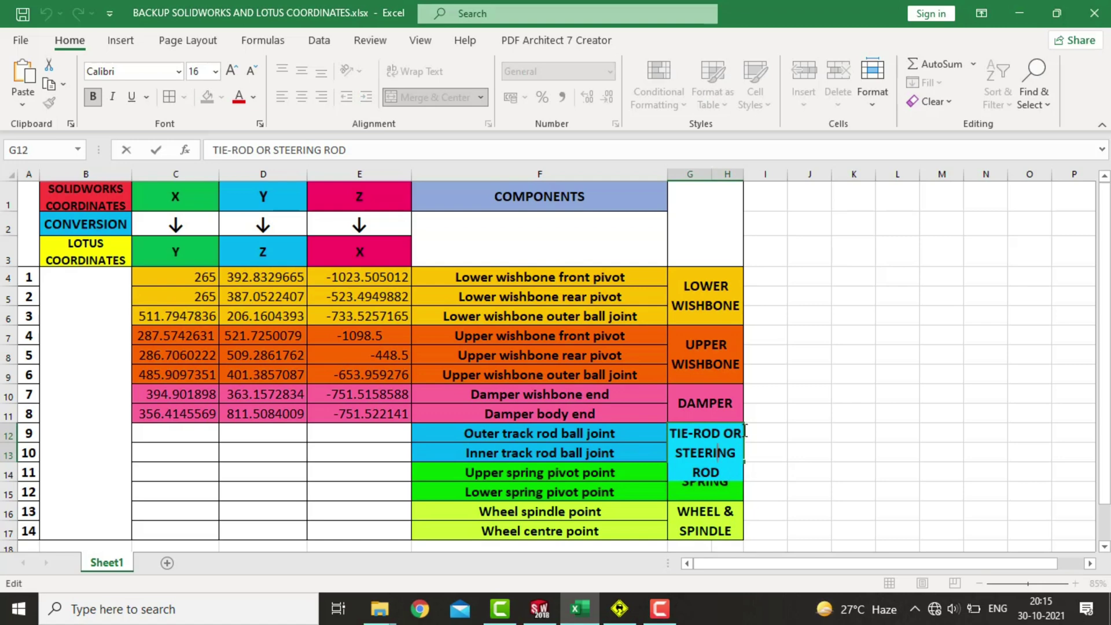
pyautogui.click(727, 435)
pyautogui.moveTo(677, 457); pyautogui.dragTo(670, 433)
pyautogui.press('Delete')
pyautogui.click(885, 393)
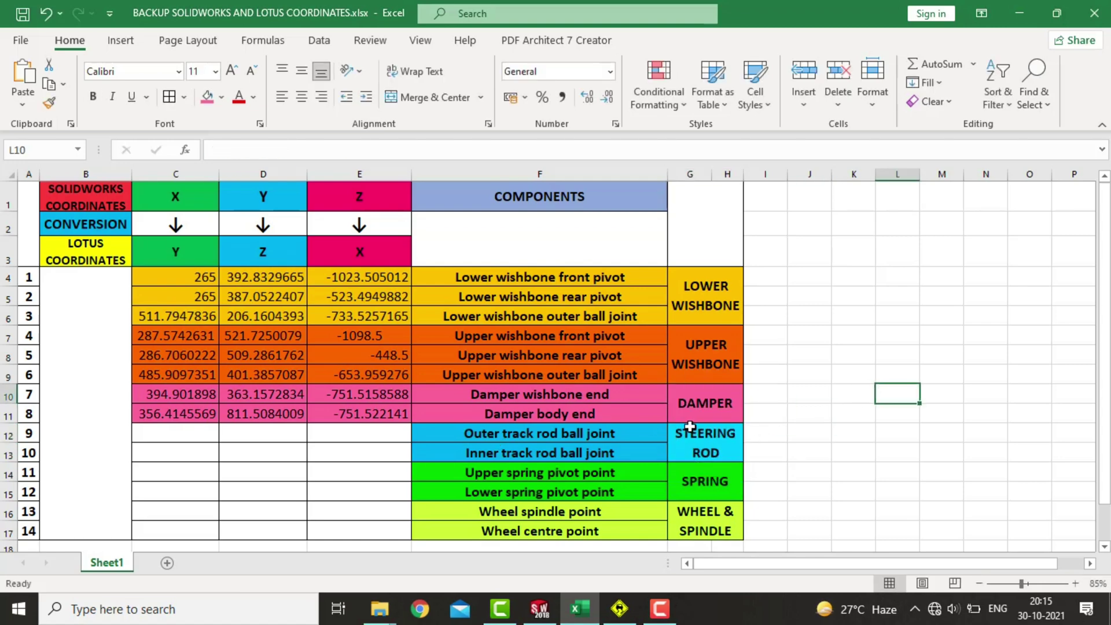
# - Select cell C13 for the inner track rod ball joint, exit the shock absorber sketch in SOLIDWORKS and edit the Steering Rack and Tie-rod sketch
pyautogui.click(705, 440)
pyautogui.click(195, 457)
pyautogui.hotkey('alt', 'Tab')
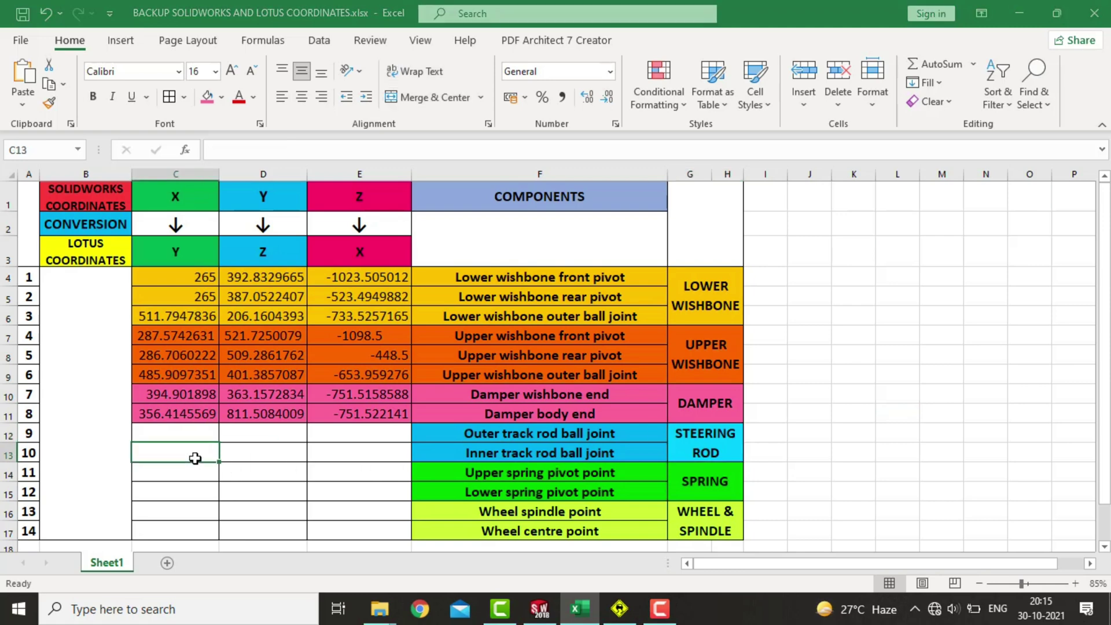
pyautogui.moveTo(481, 422)
pyautogui.mouseDown(button='middle')
pyautogui.moveTo(509, 330)
pyautogui.moveTo(727, 392)
pyautogui.moveTo(652, 440)
pyautogui.moveTo(692, 468)
pyautogui.mouseUp(button='middle')
pyautogui.click(17, 87)
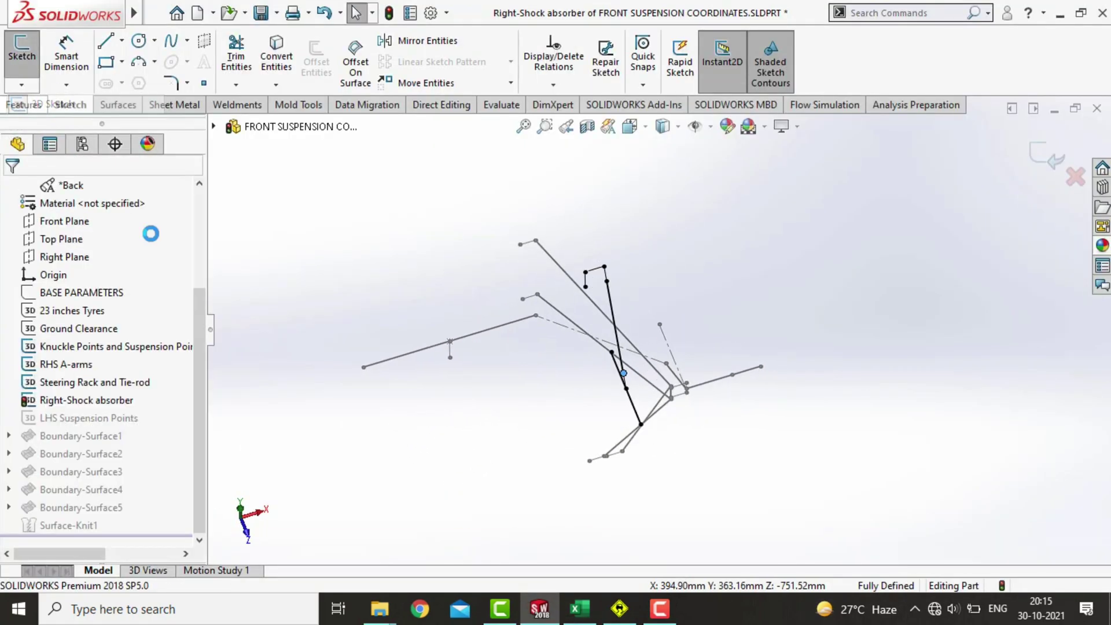
pyautogui.click(549, 323)
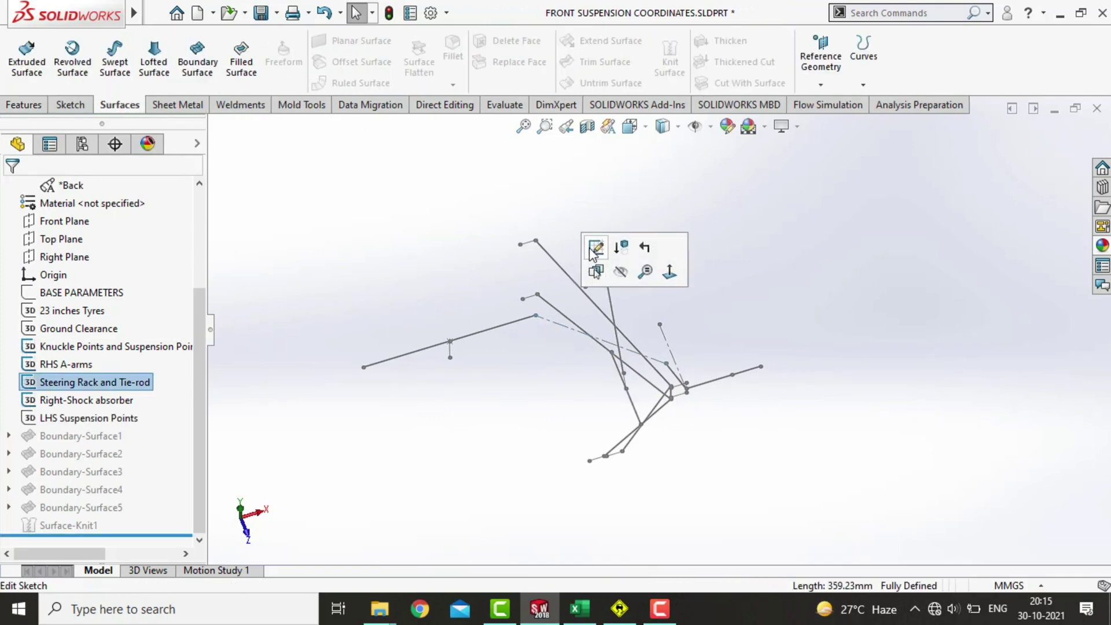
pyautogui.rightClick(107, 386)
pyautogui.click(119, 254)
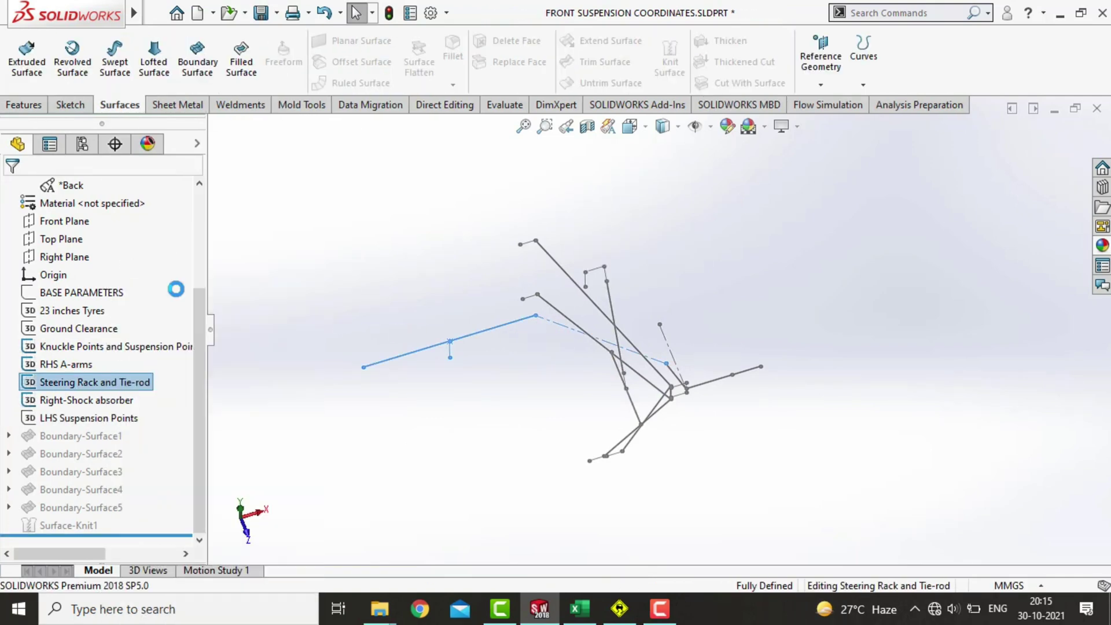
# - Transfer the X coordinate 225 of the steering rack's end joining the tie-rod into Excel cell C13 for the inner track rod ball joint
pyautogui.click(471, 334)
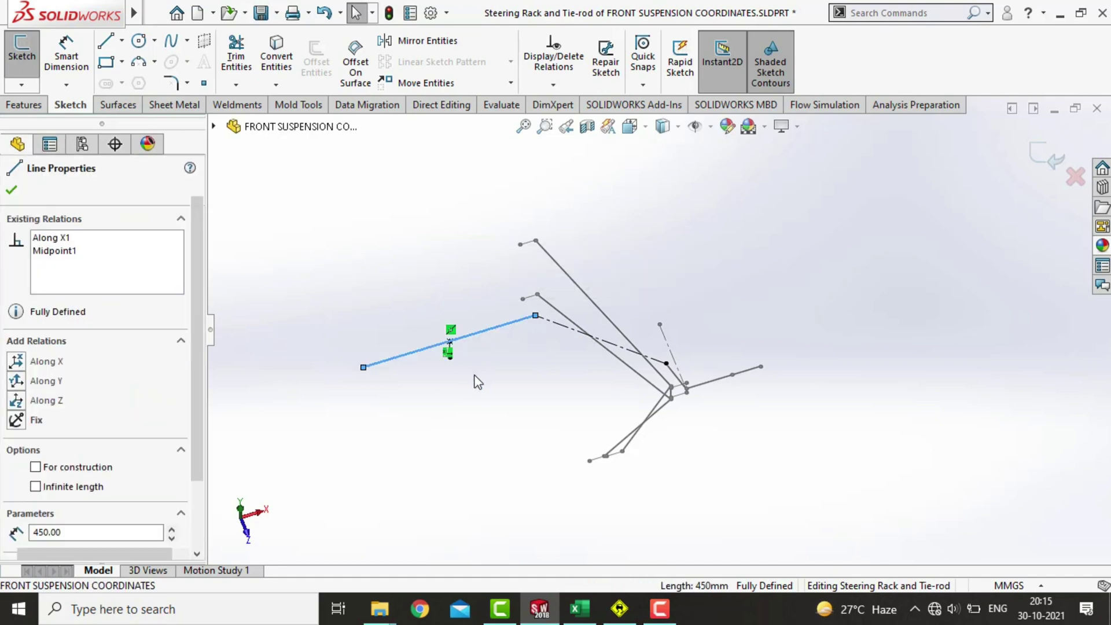
pyautogui.click(476, 380)
pyautogui.click(535, 316)
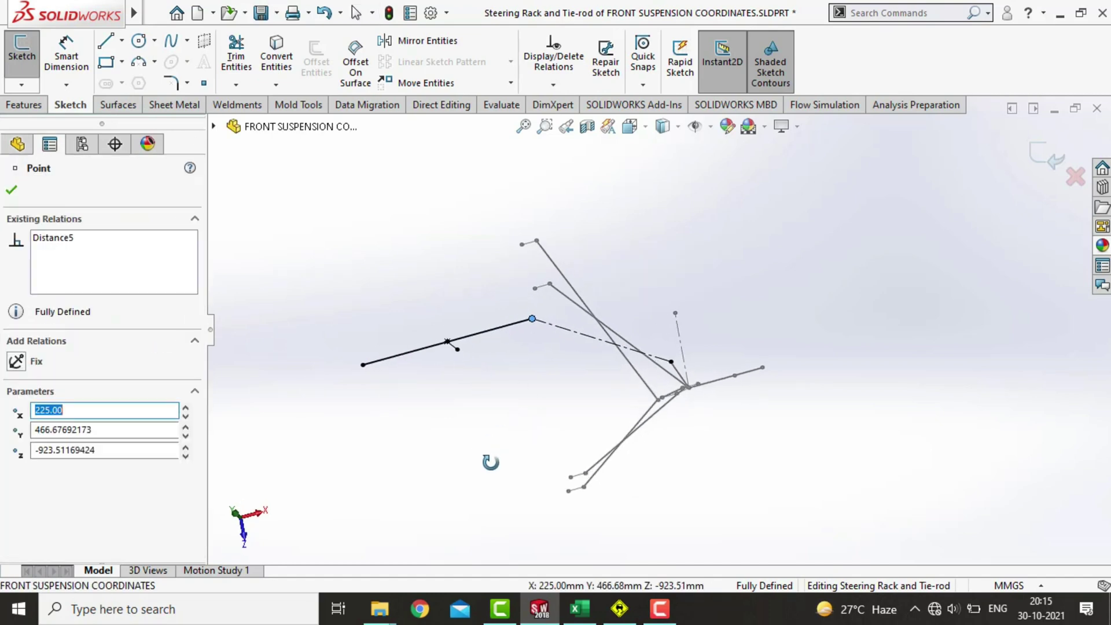
pyautogui.click(86, 411)
pyautogui.moveTo(86, 411); pyautogui.dragTo(1, 413)
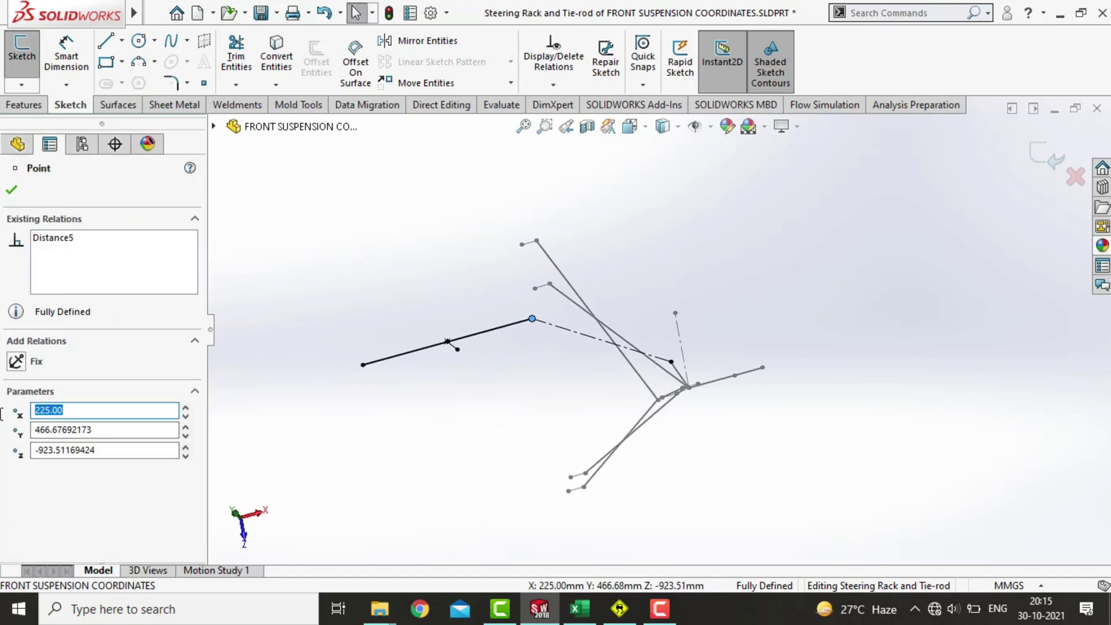
pyautogui.hotkey('alt', 'Tab')
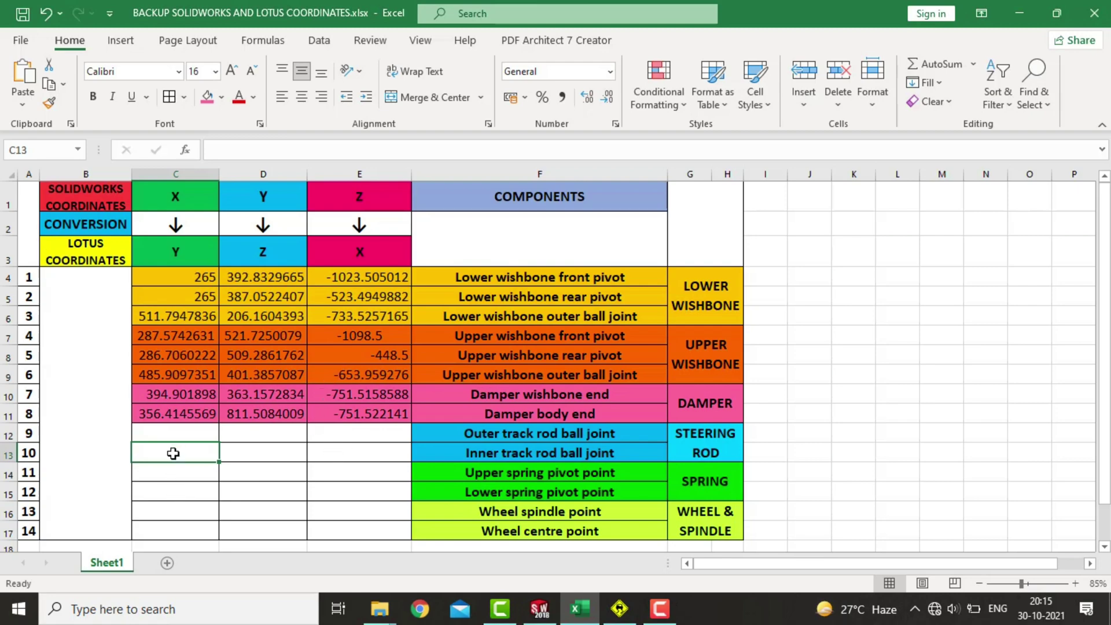
pyautogui.write('225')
# - Copy the inner track rod ball joint's Y coordinate 466.67692173 from SOLIDWORKS into Excel cell D13
pyautogui.hotkey('alt', 'Tab')
pyautogui.click(125, 429)
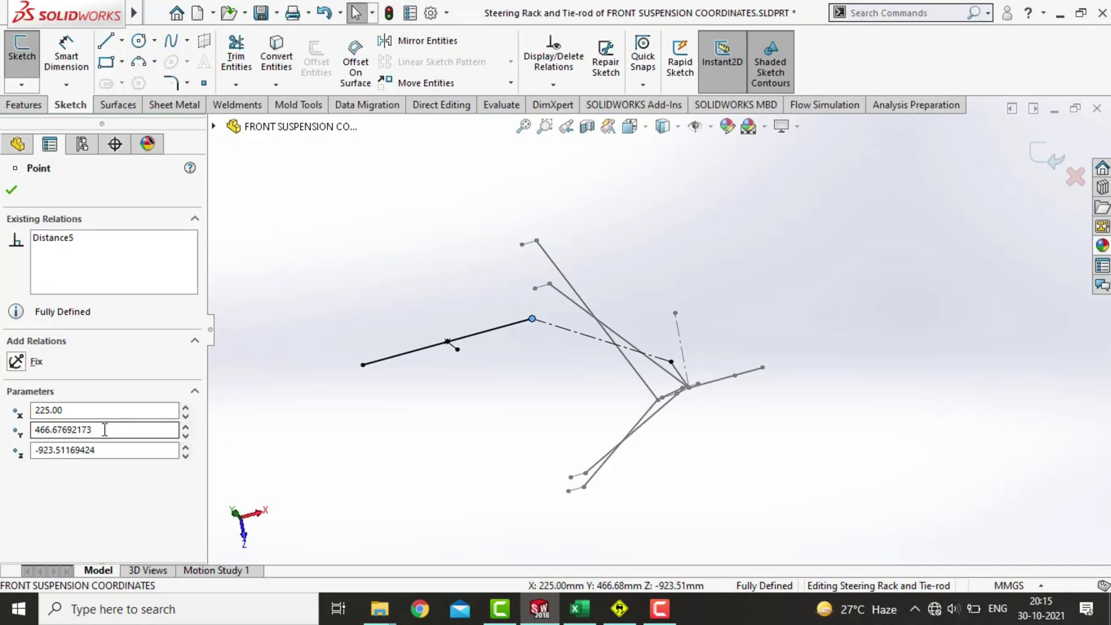
pyautogui.moveTo(125, 430); pyautogui.dragTo(1, 433)
pyautogui.hotkey('ctrl', 'c')
pyautogui.hotkey('alt', 'Tab')
pyautogui.click(285, 453)
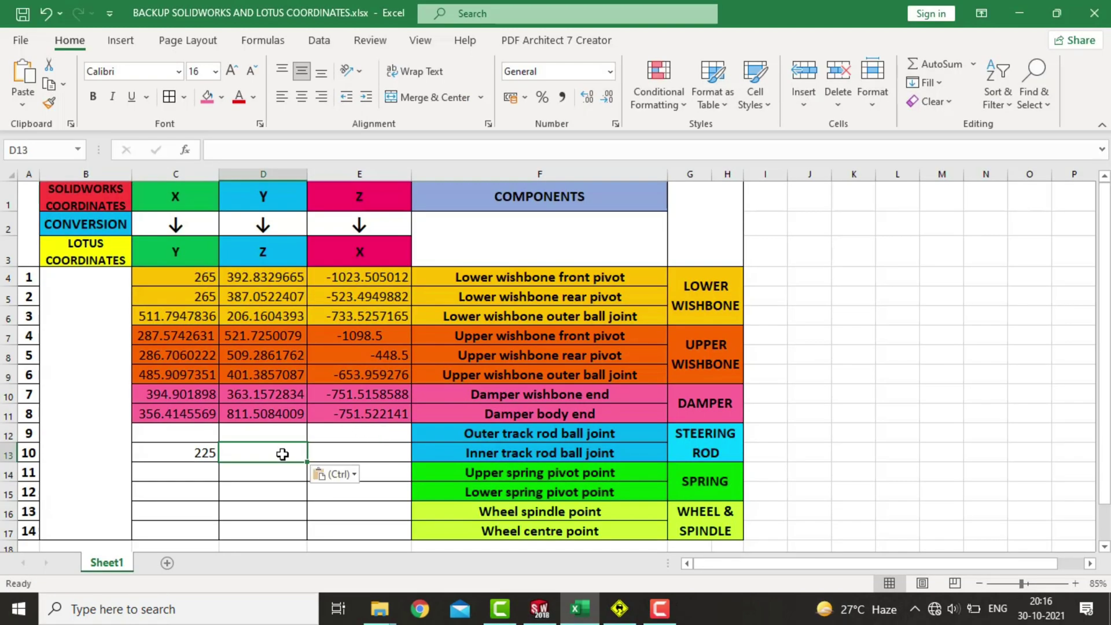
pyautogui.hotkey('ctrl', 'v')
# - Copy the inner track rod ball joint's Z coordinate -923.51169424 from SOLIDWORKS into Excel cell E13
pyautogui.click(349, 454)
pyautogui.hotkey('alt', 'Tab')
pyautogui.click(110, 450)
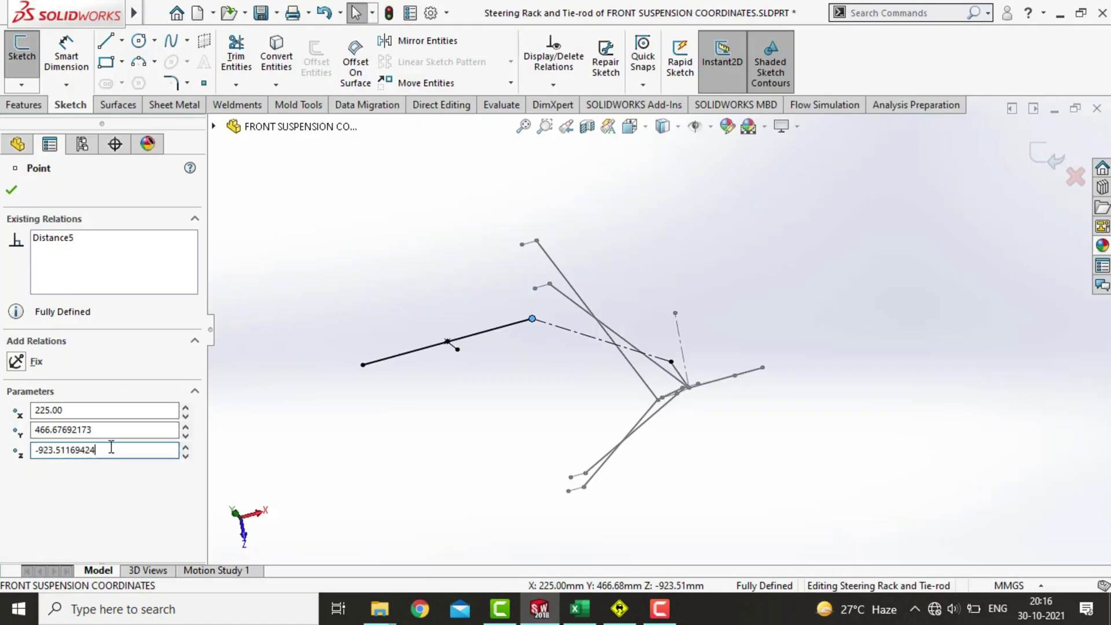
pyautogui.moveTo(110, 450); pyautogui.dragTo(8, 455)
pyautogui.hotkey('ctrl', 'c')
pyautogui.hotkey('alt', 'Tab')
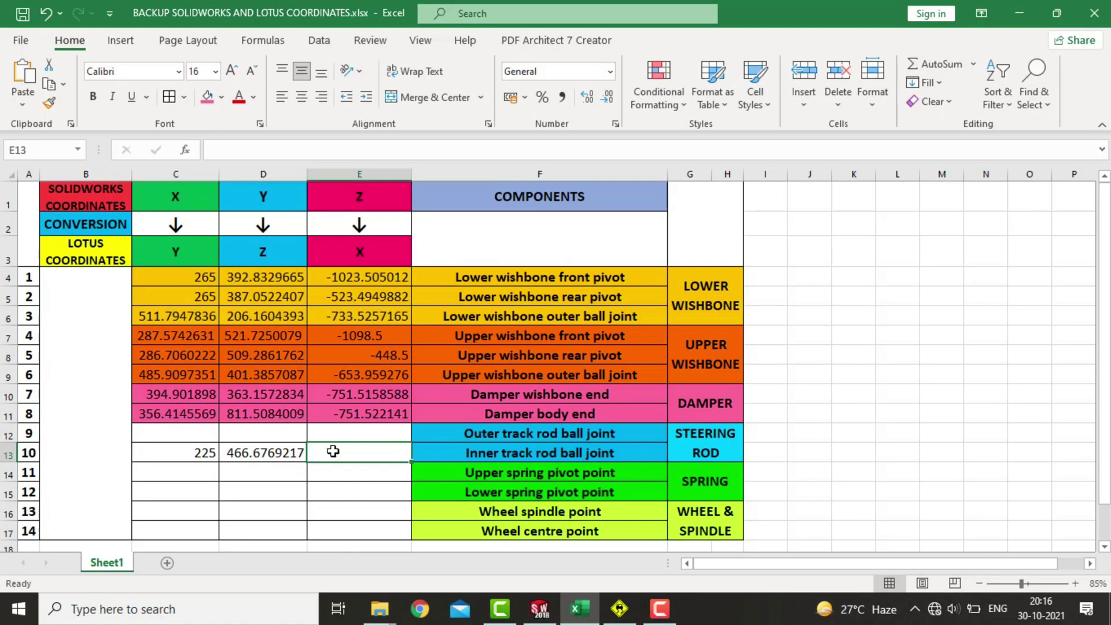
pyautogui.hotkey('ctrl', 'v')
# - Transfer the X coordinate 513.03838853 of the tie-rod's outer end from SOLIDWORKS into Excel cell C12 for the outer track rod ball joint
pyautogui.click(344, 437)
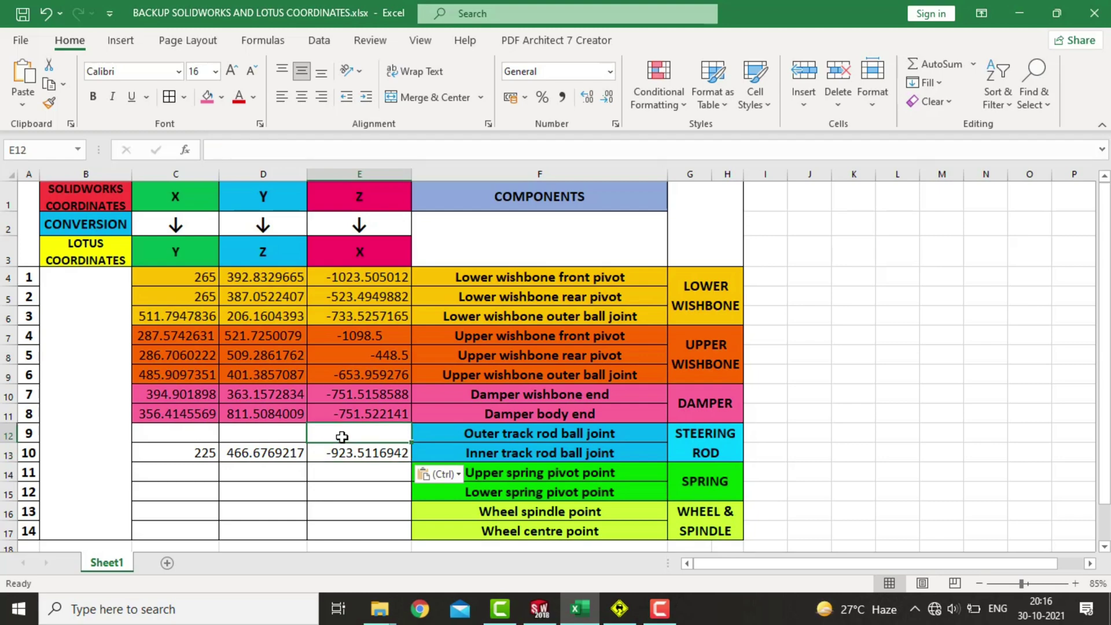
pyautogui.click(227, 440)
pyautogui.hotkey('alt', 'Tab')
pyautogui.click(671, 362)
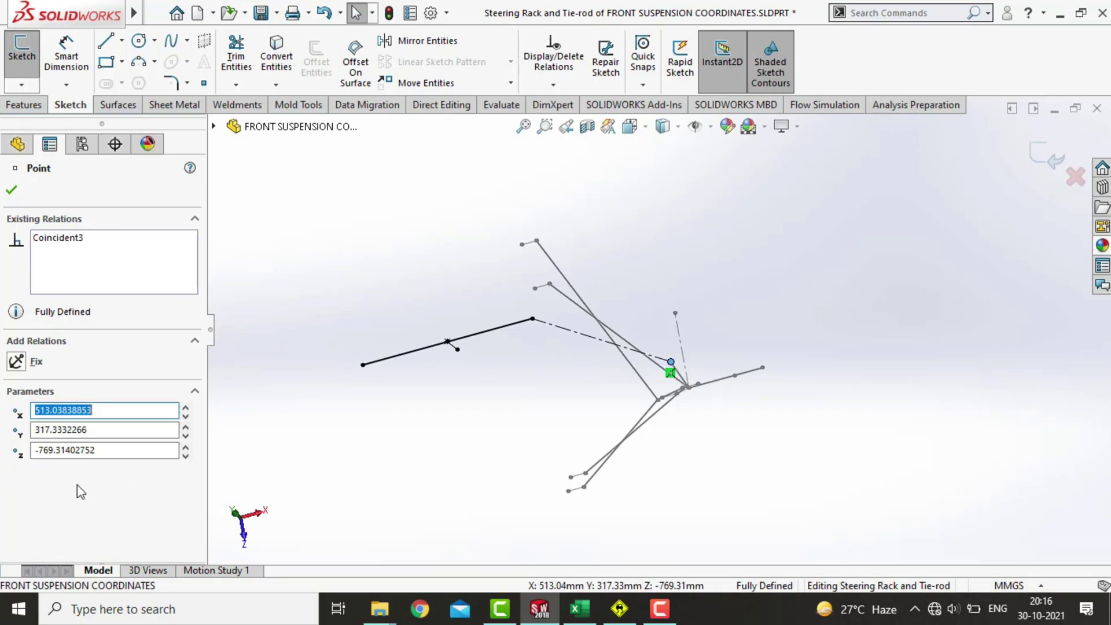
pyautogui.doubleClick(64, 410)
pyautogui.hotkey('alt', 'Tab')
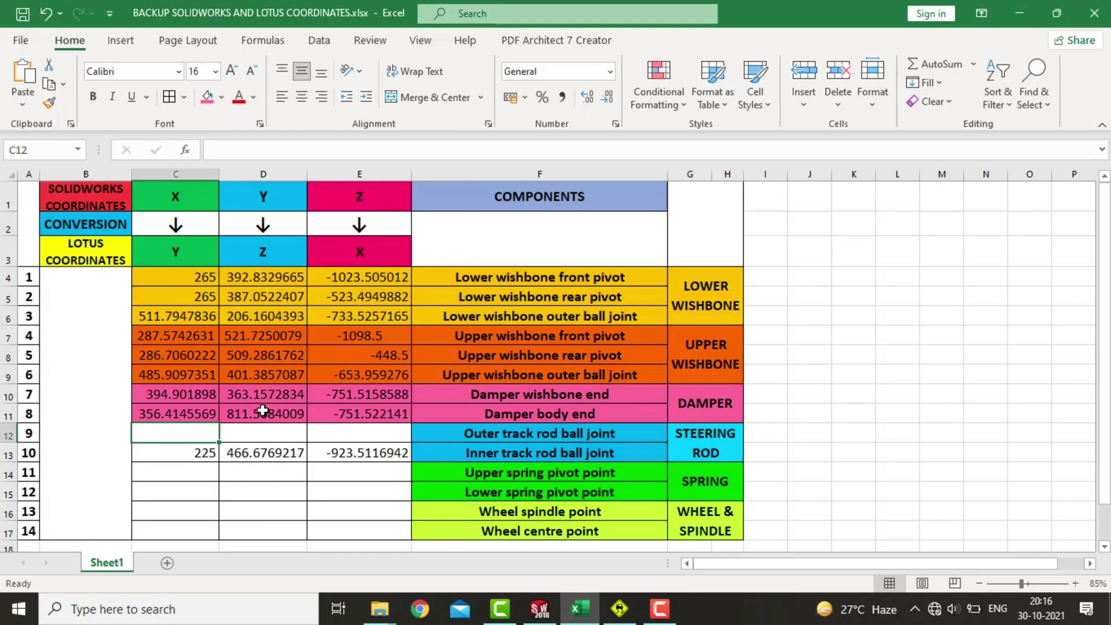
pyautogui.hotkey('ctrl', 'v')
pyautogui.press('Tab')
# - Copy the outer track rod ball joint's Y coordinate 317.3332266 from SOLIDWORKS into Excel cell D12
pyautogui.hotkey('alt', 'Tab')
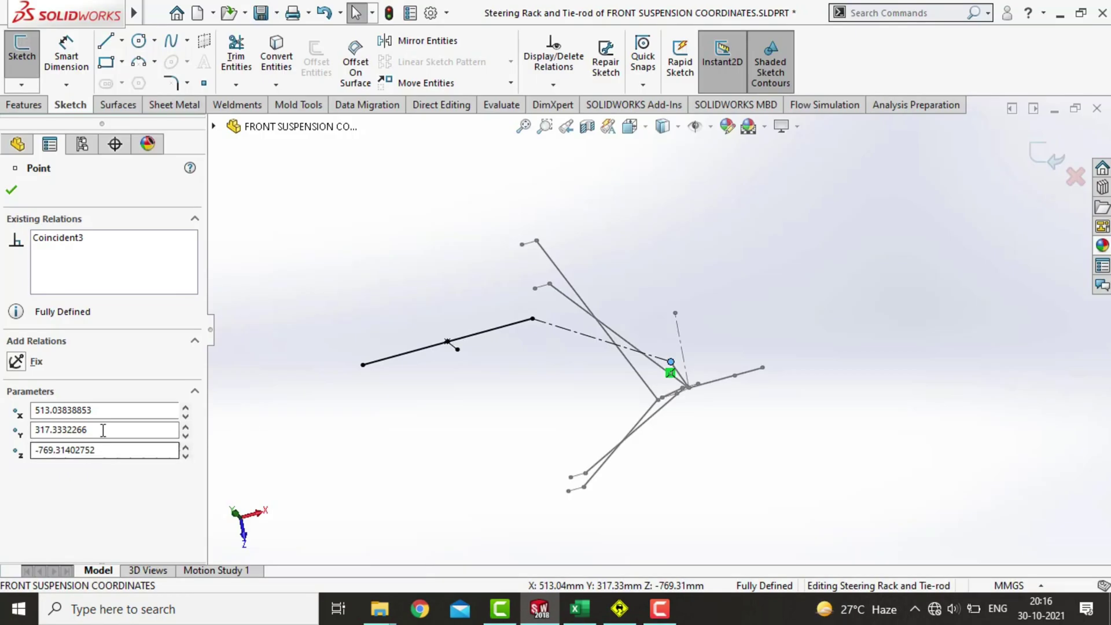
pyautogui.doubleClick(102, 430)
pyautogui.hotkey('ctrl', 'c')
pyautogui.hotkey('alt', 'Tab')
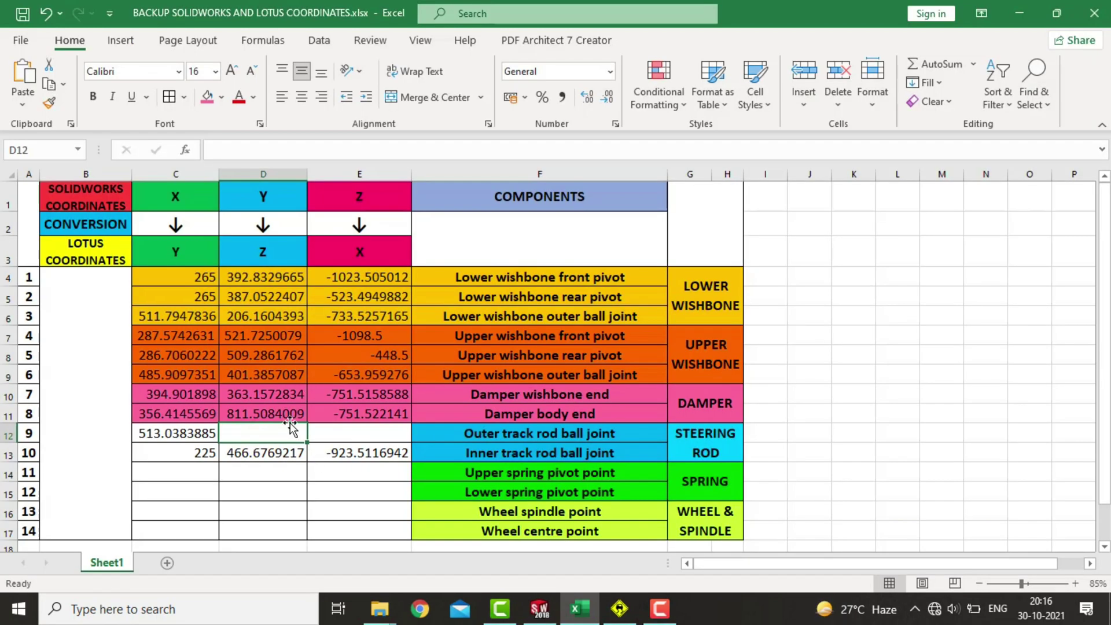
pyautogui.hotkey('ctrl', 'v')
pyautogui.press('Tab')
# - Copy the outer track rod ball joint's Z coordinate -769.31402752 from SOLIDWORKS into Excel cell E12
pyautogui.hotkey('alt', 'Tab')
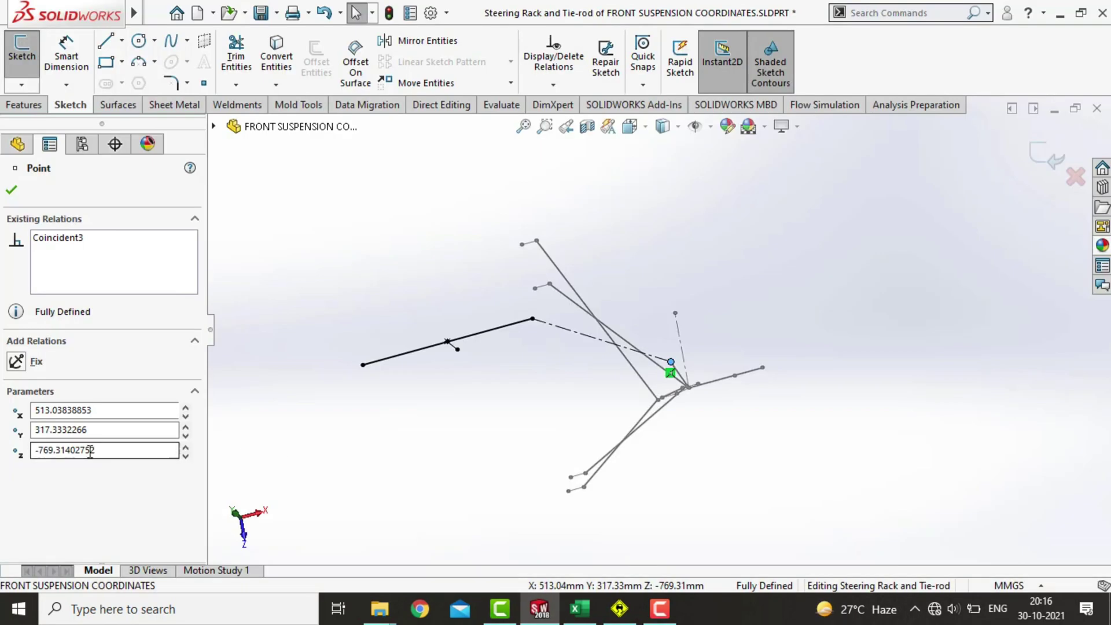
pyautogui.doubleClick(102, 450)
pyautogui.hotkey('ctrl', 'c')
pyautogui.hotkey('alt', 'Tab')
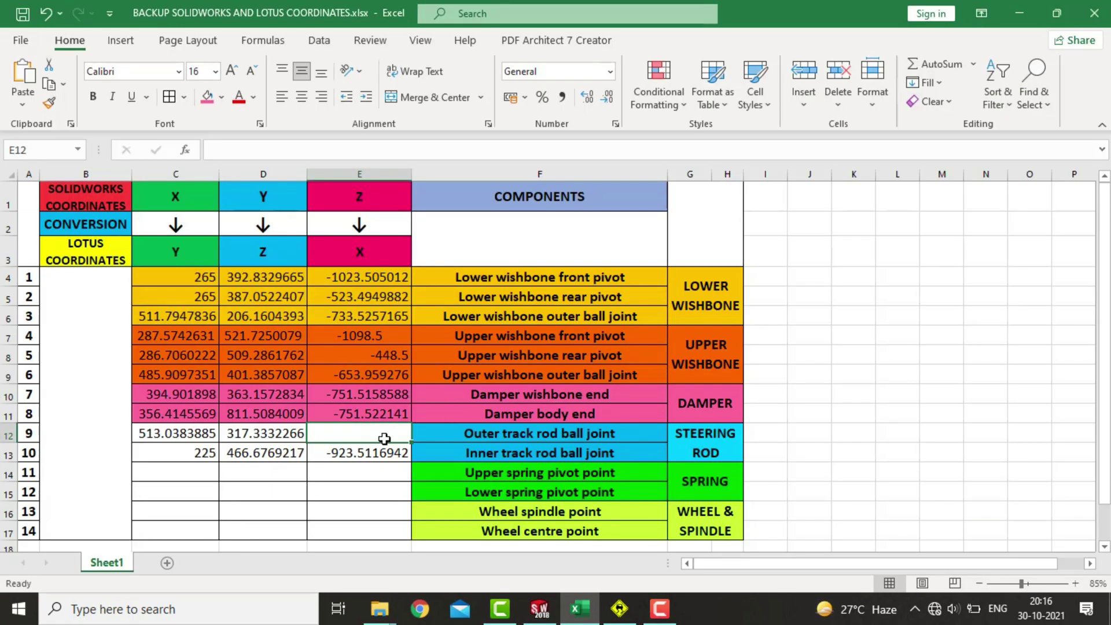
pyautogui.hotkey('ctrl', 'v')
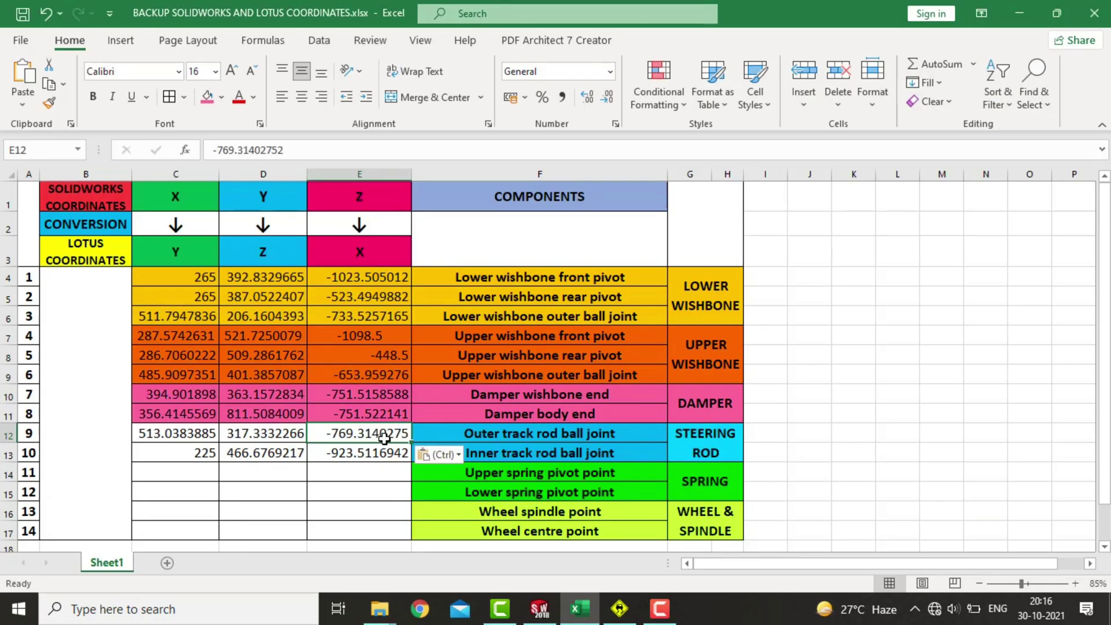
pyautogui.click(167, 429)
pyautogui.click(350, 451)
pyautogui.doubleClick(353, 453)
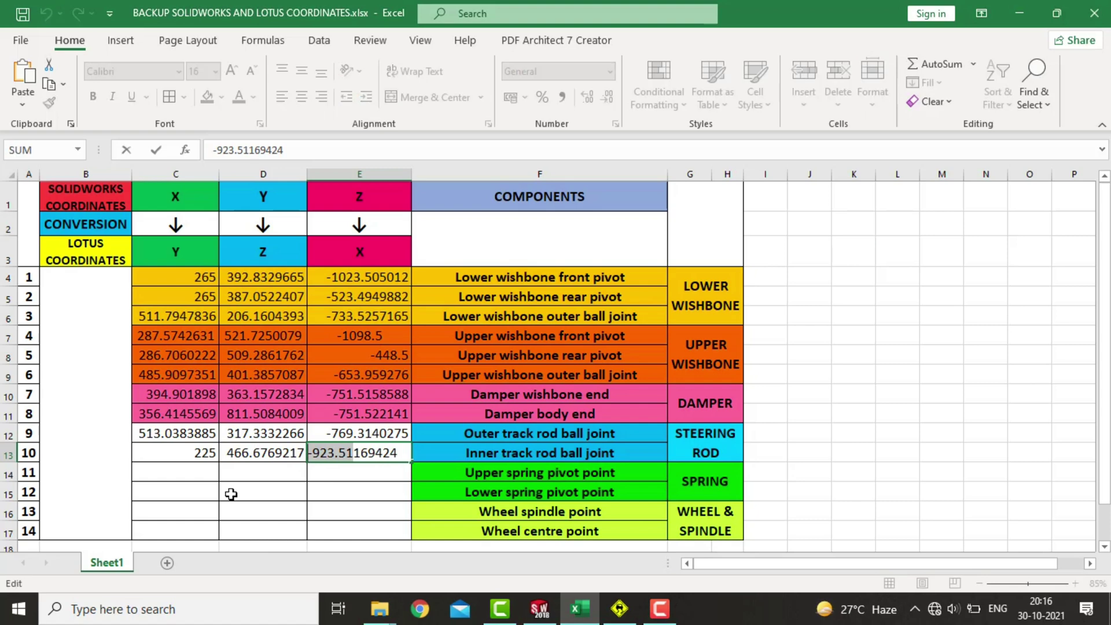
pyautogui.write('=')
pyautogui.click(189, 457)
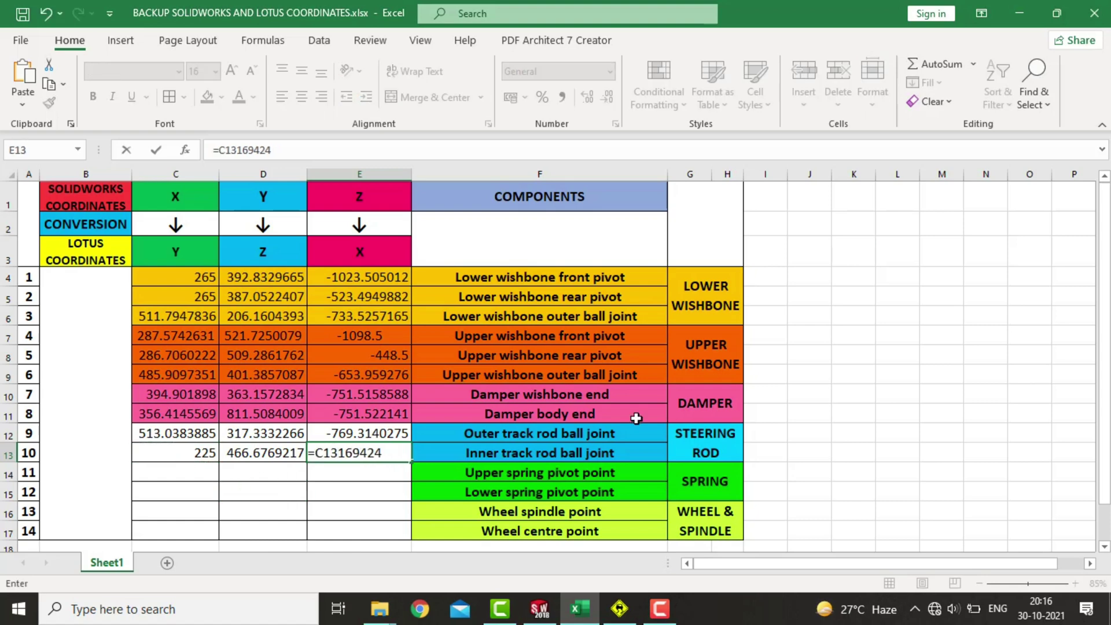
pyautogui.click(822, 386)
pyautogui.hotkey('ctrl', 'z')
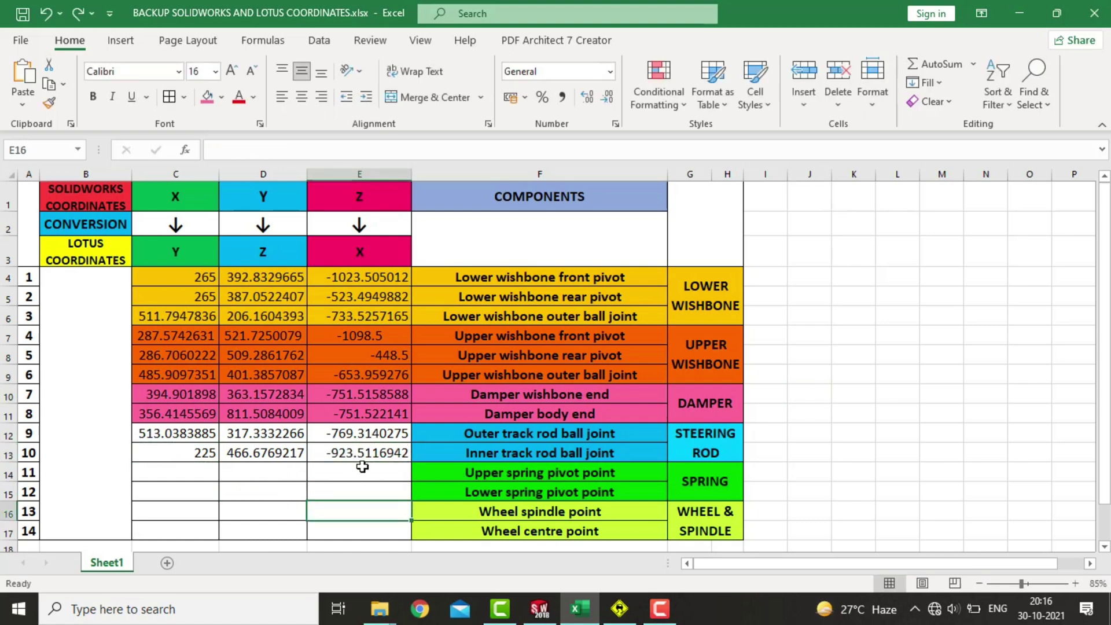
# - Fill the steering rod coordinate cells C12:E13 with the standard light blue color
pyautogui.moveTo(367, 452); pyautogui.dragTo(191, 443)
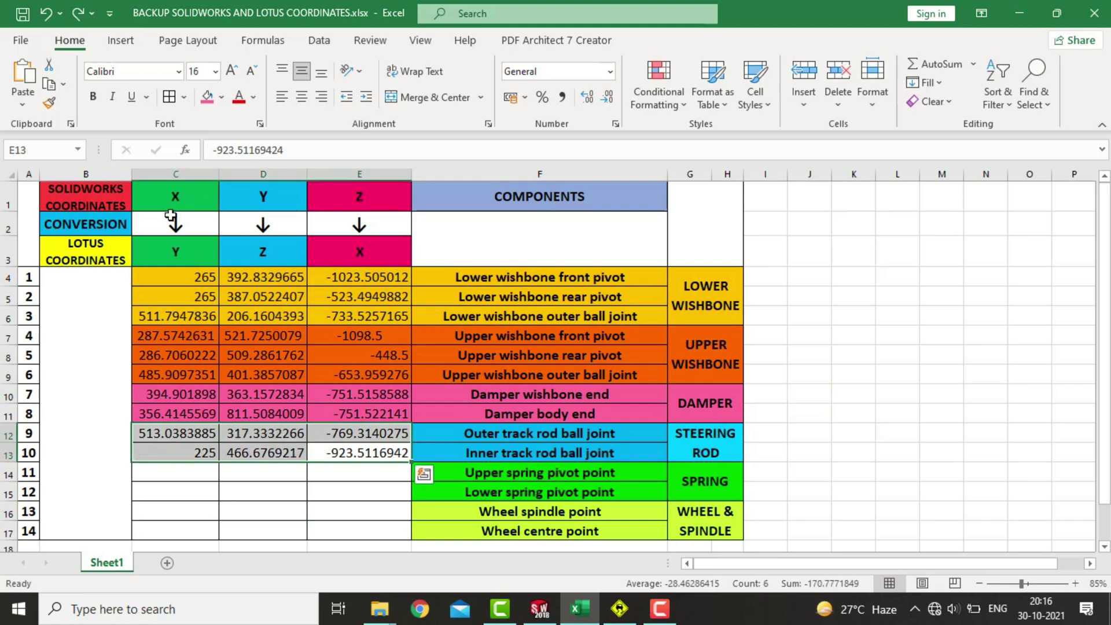
pyautogui.click(221, 97)
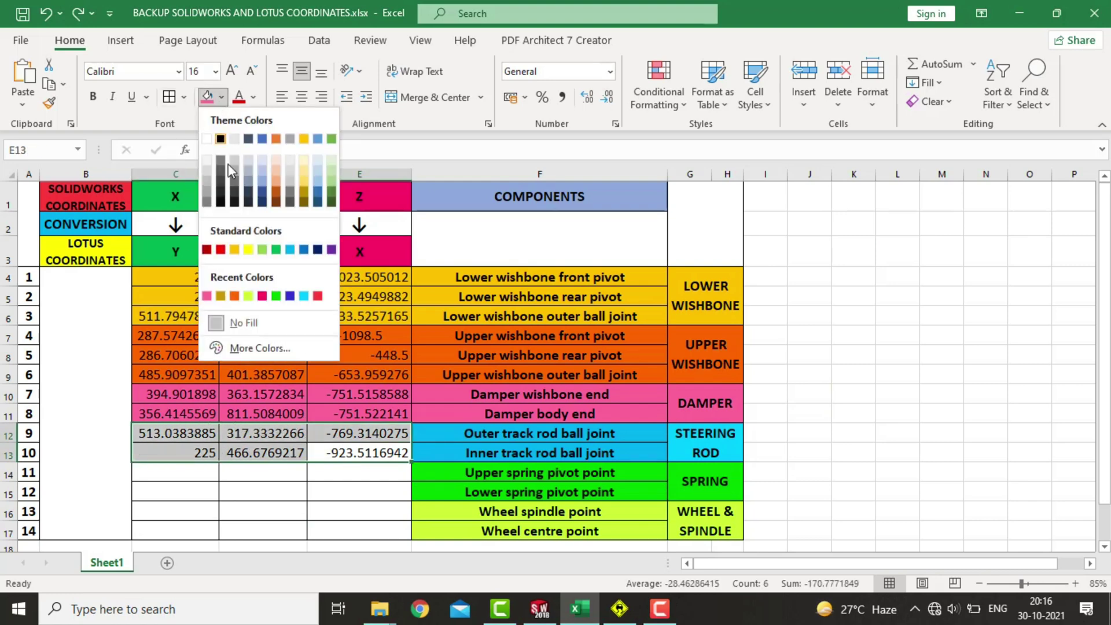
pyautogui.click(290, 250)
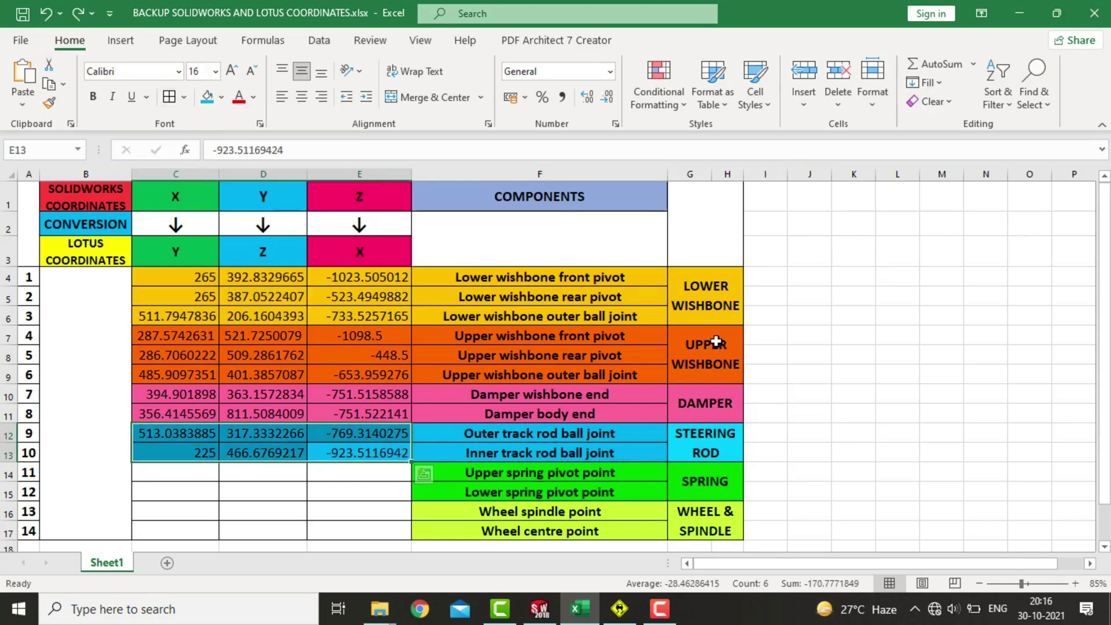
pyautogui.click(194, 477)
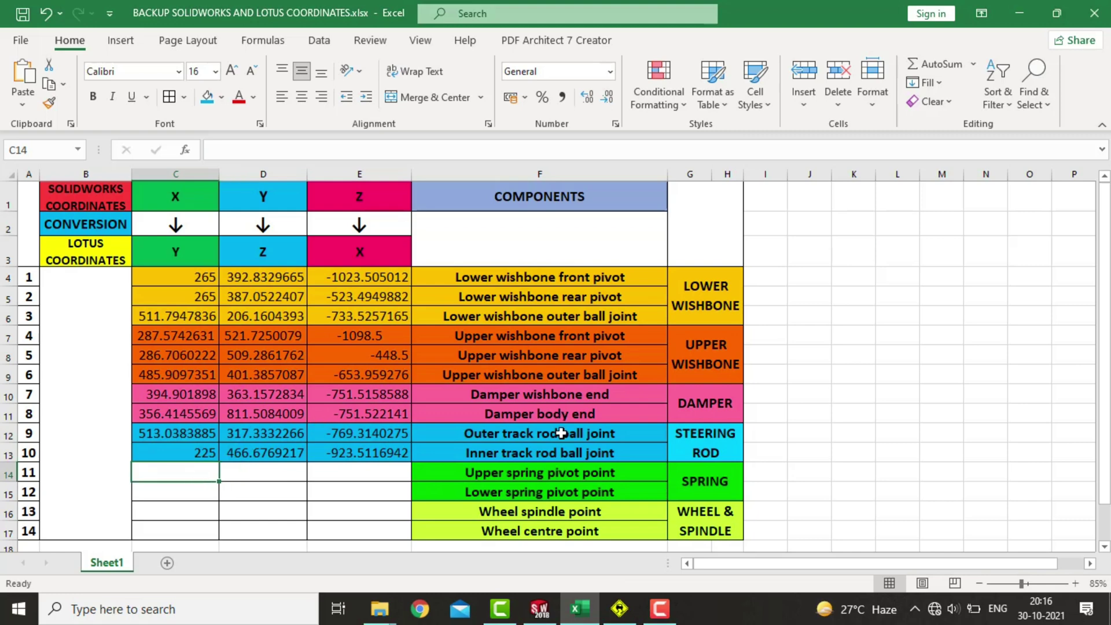
pyautogui.click(701, 482)
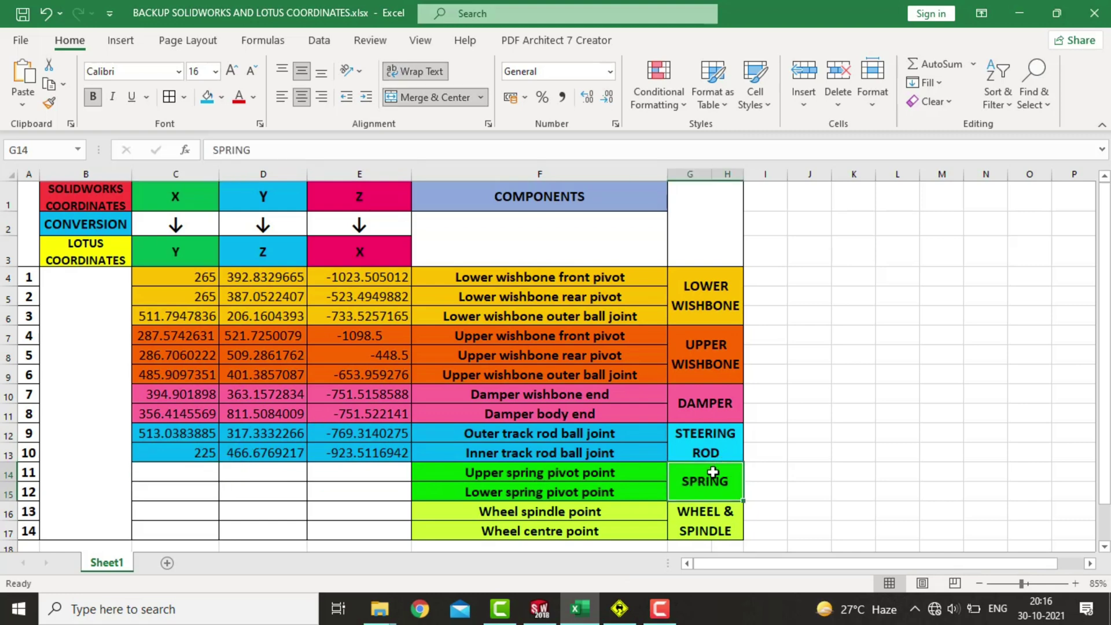
pyautogui.click(711, 403)
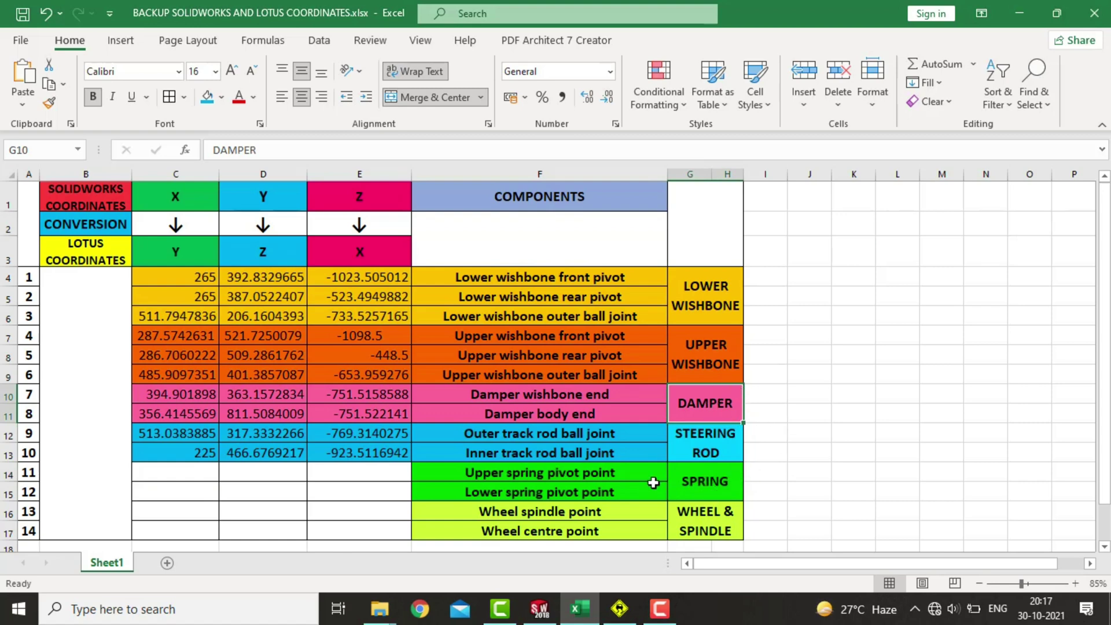
pyautogui.click(193, 474)
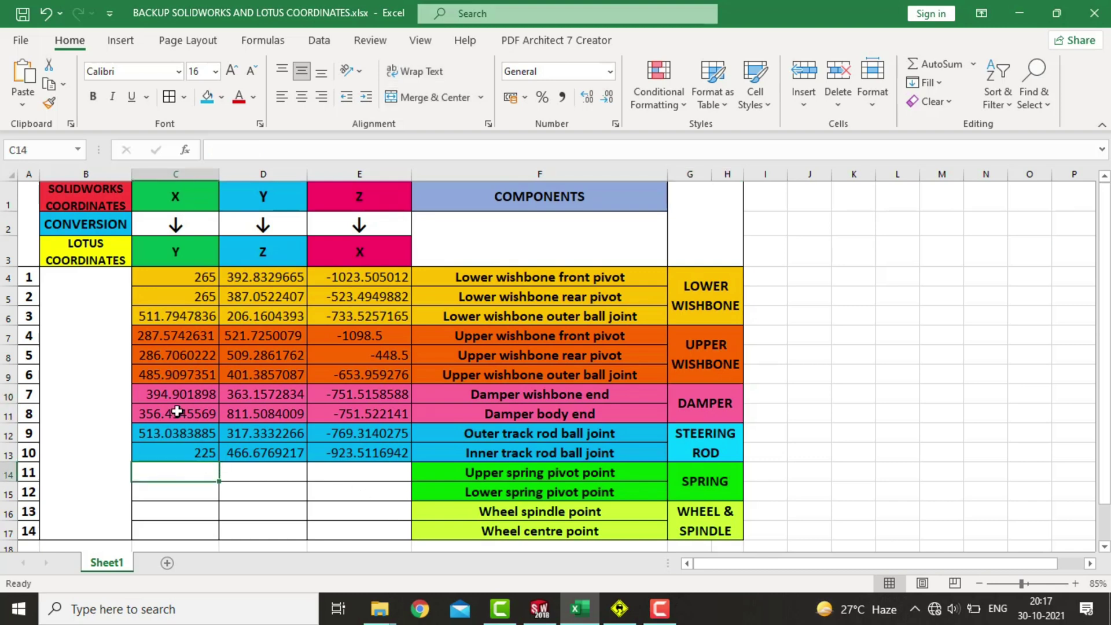
# - Copy the damper body end coordinates C11:E11 into C14:E14 for the upper spring pivot point
pyautogui.moveTo(178, 412); pyautogui.dragTo(371, 413)
pyautogui.hotkey('ctrl', 'c')
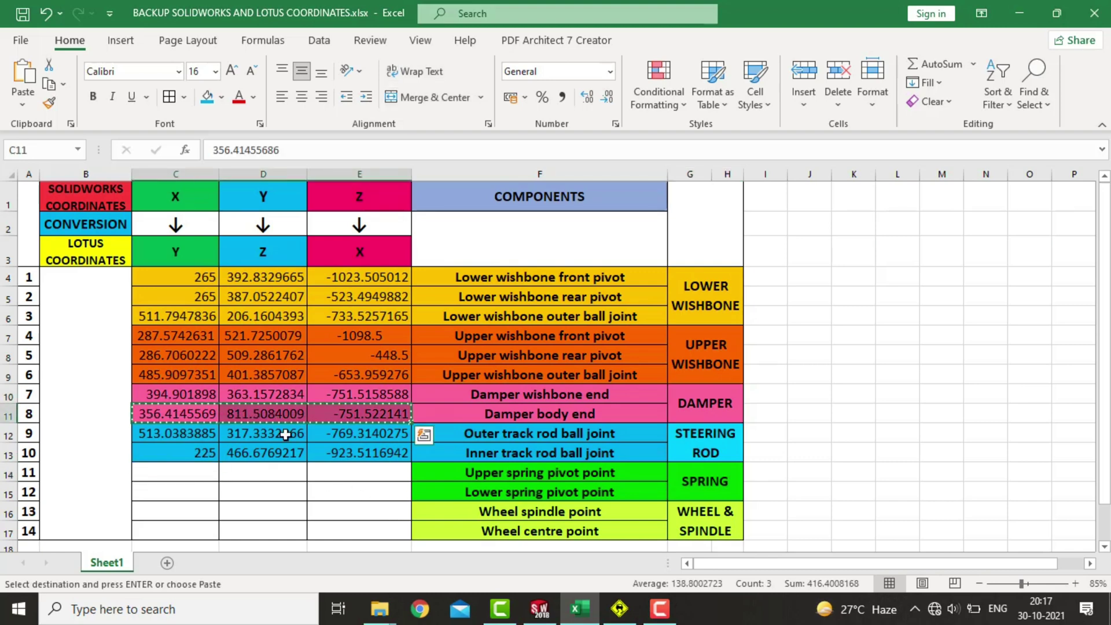
pyautogui.click(183, 474)
pyautogui.hotkey('ctrl', 'v')
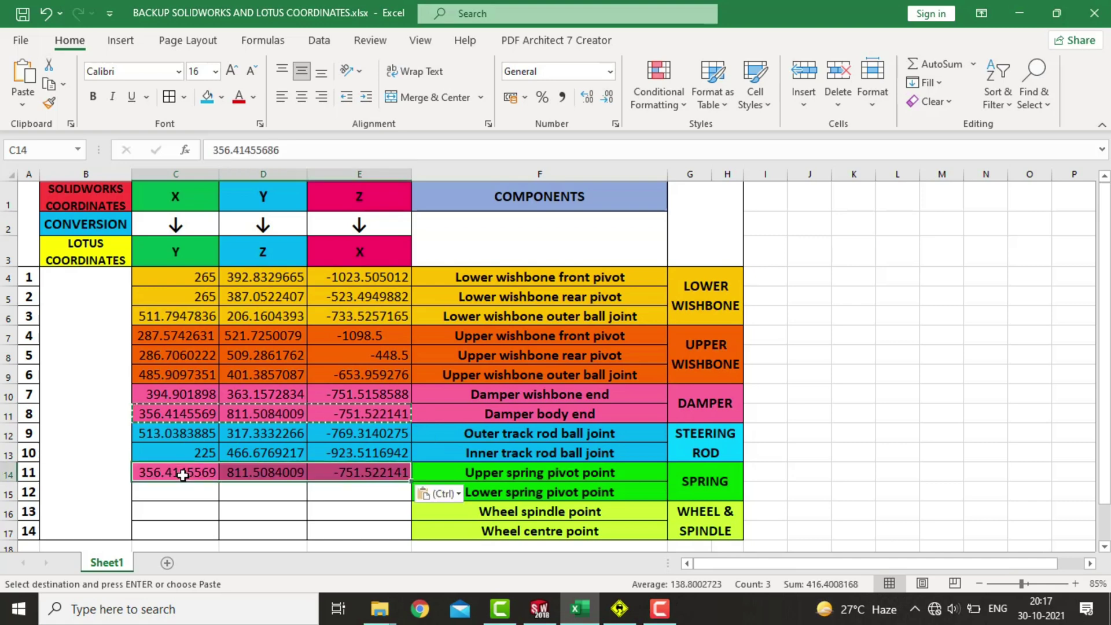
# - Copy the damper wishbone end coordinates C10:E10 into C15:E15 for the lower spring pivot point
pyautogui.moveTo(184, 395); pyautogui.dragTo(320, 396)
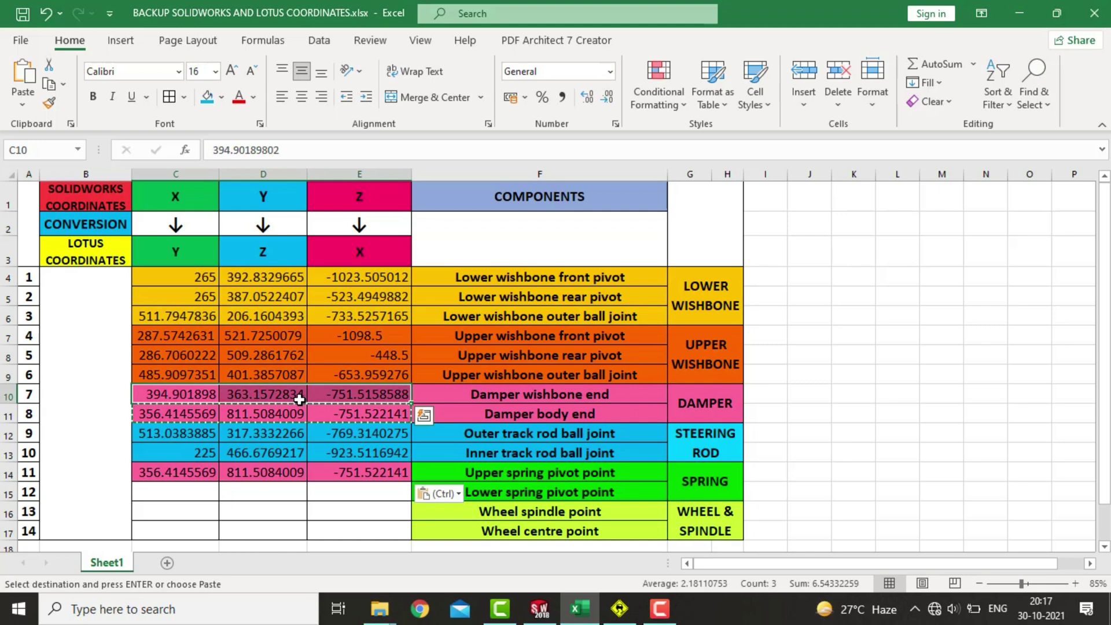
pyautogui.hotkey('ctrl', 'c')
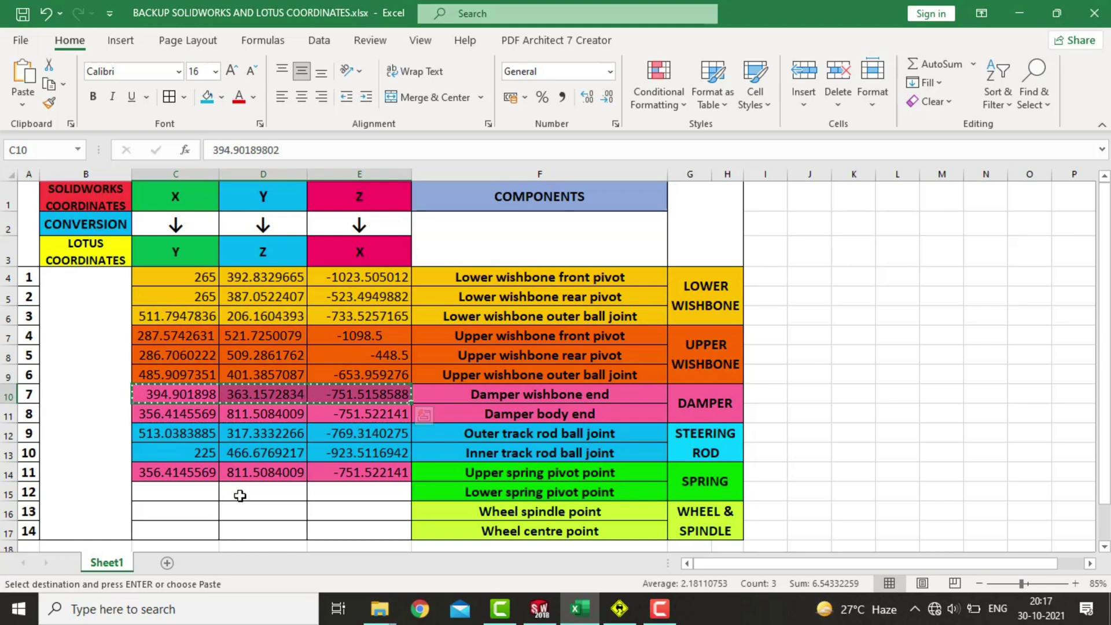
pyautogui.click(186, 494)
pyautogui.hotkey('ctrl', 'v')
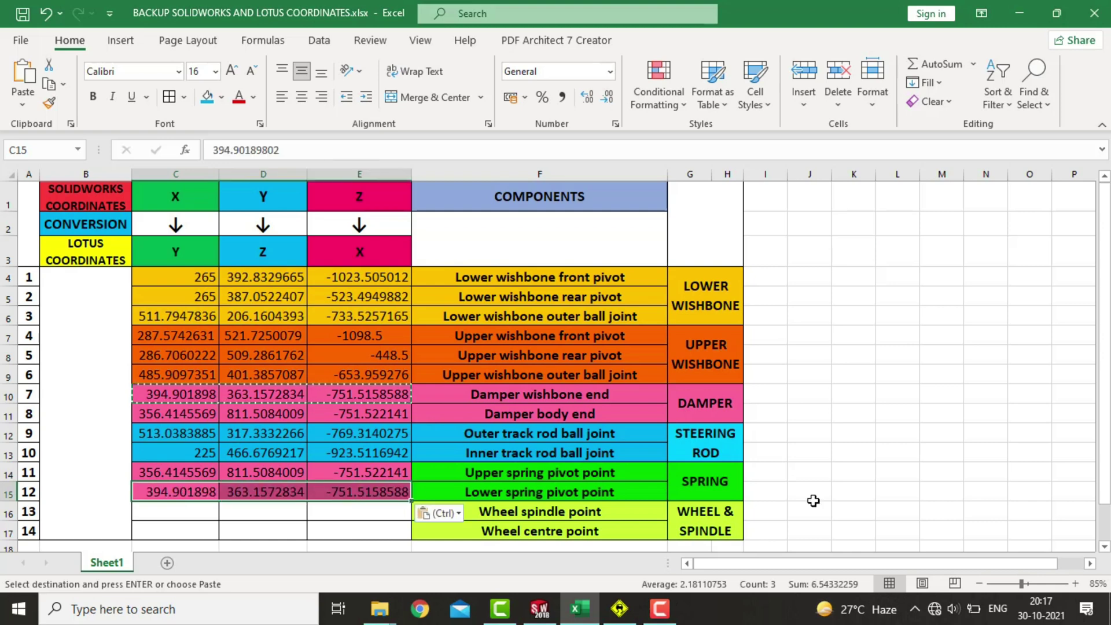
pyautogui.click(851, 492)
pyautogui.click(659, 609)
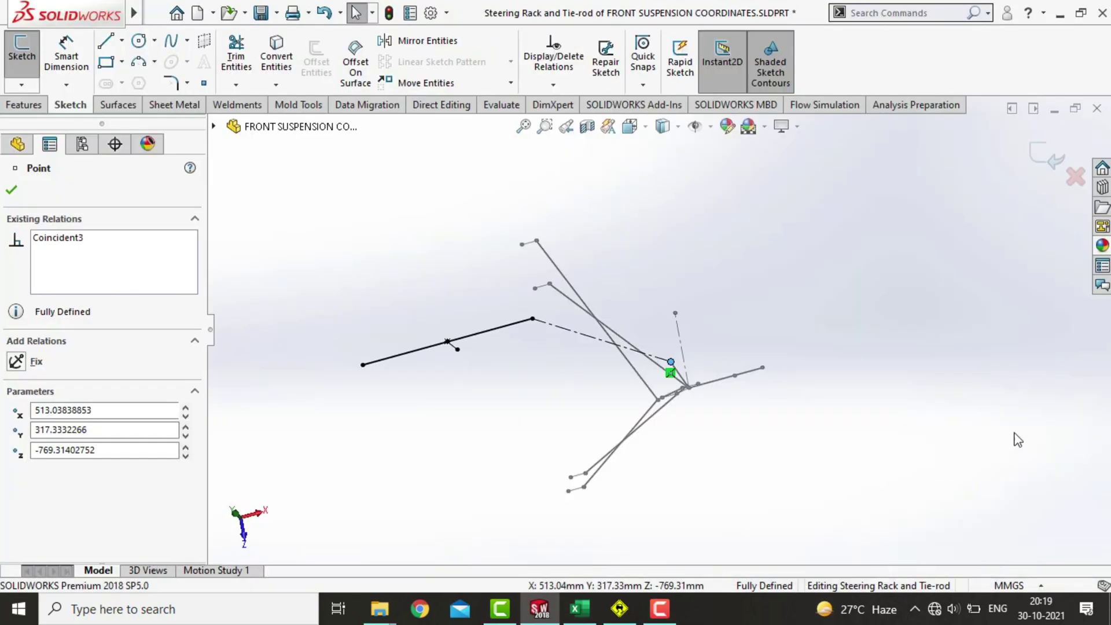
pyautogui.click(1015, 438)
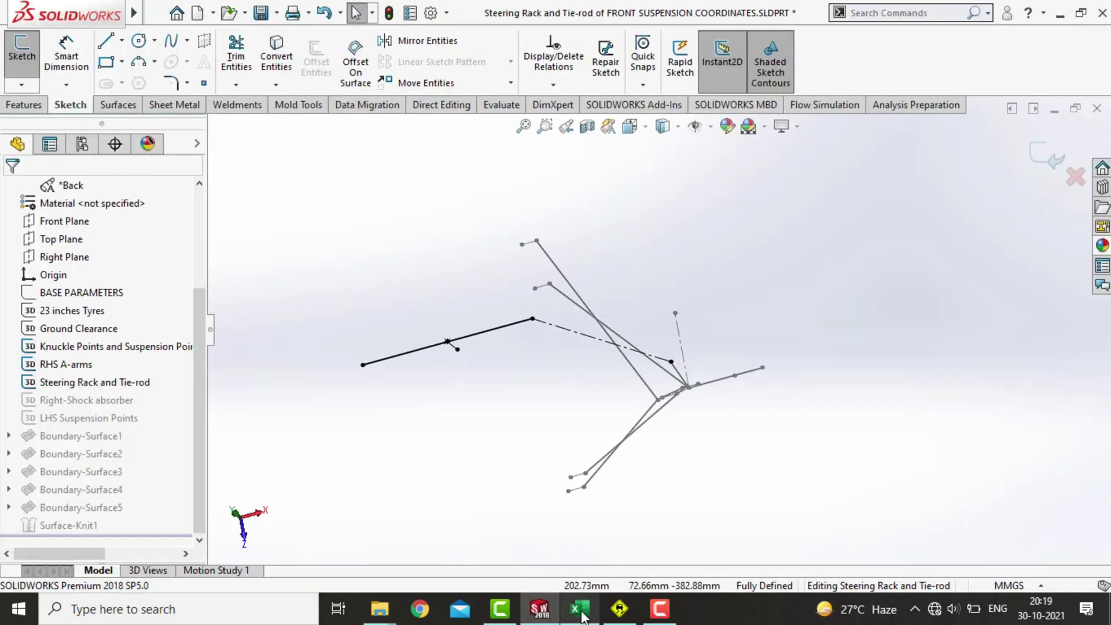
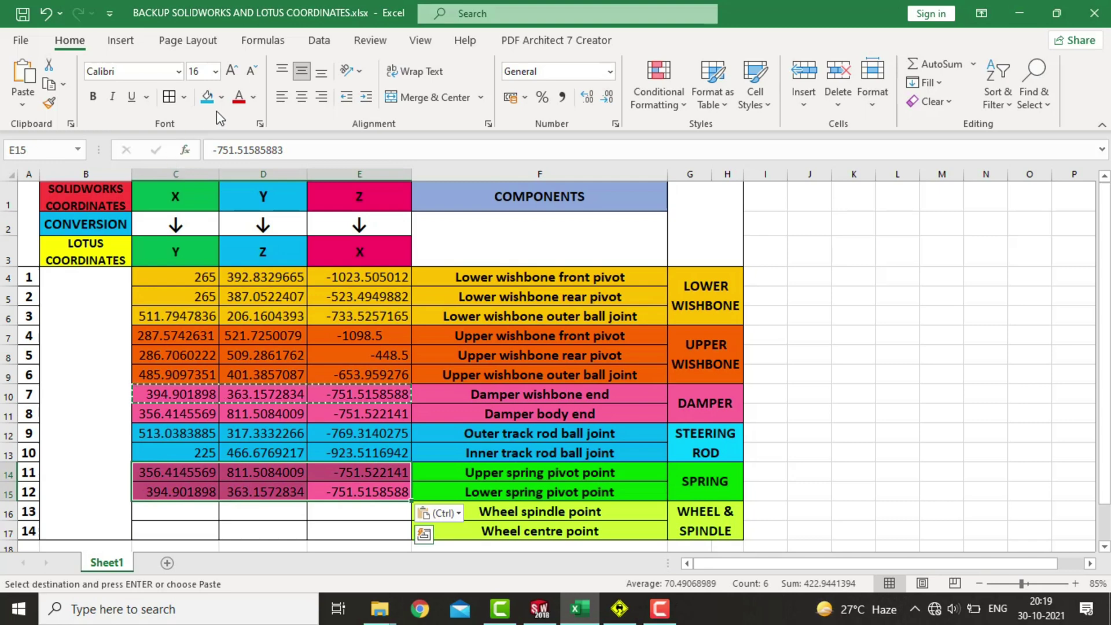
# - Fill the spring coordinate cells C14:E15 in Excel with the bright green used for the spring rows
pyautogui.click(221, 97)
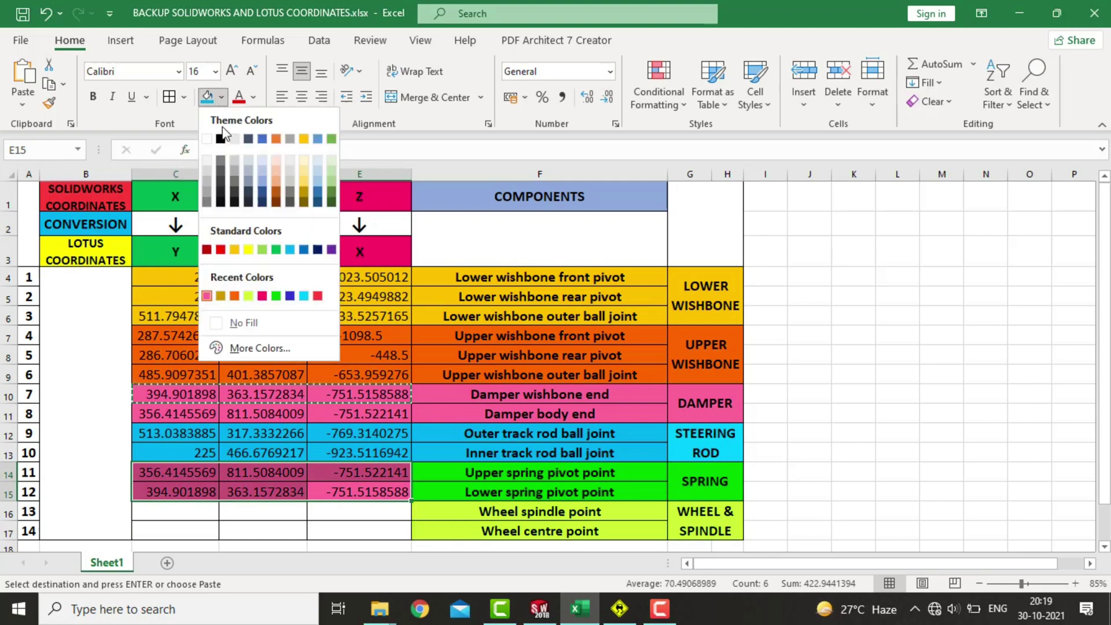
pyautogui.click(279, 298)
pyautogui.click(846, 391)
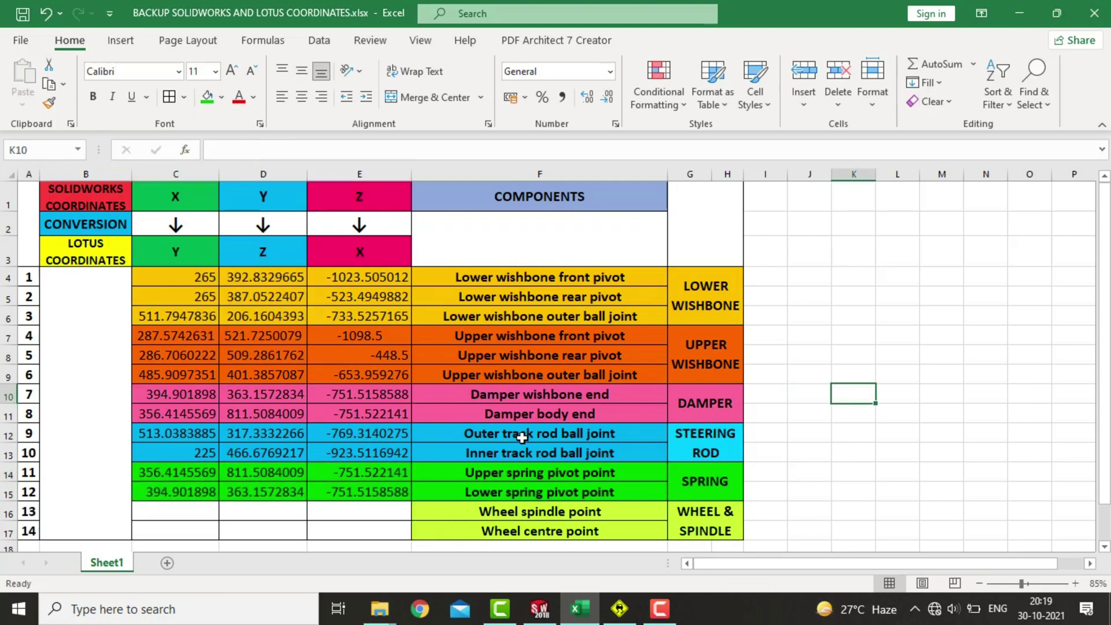
pyautogui.click(996, 354)
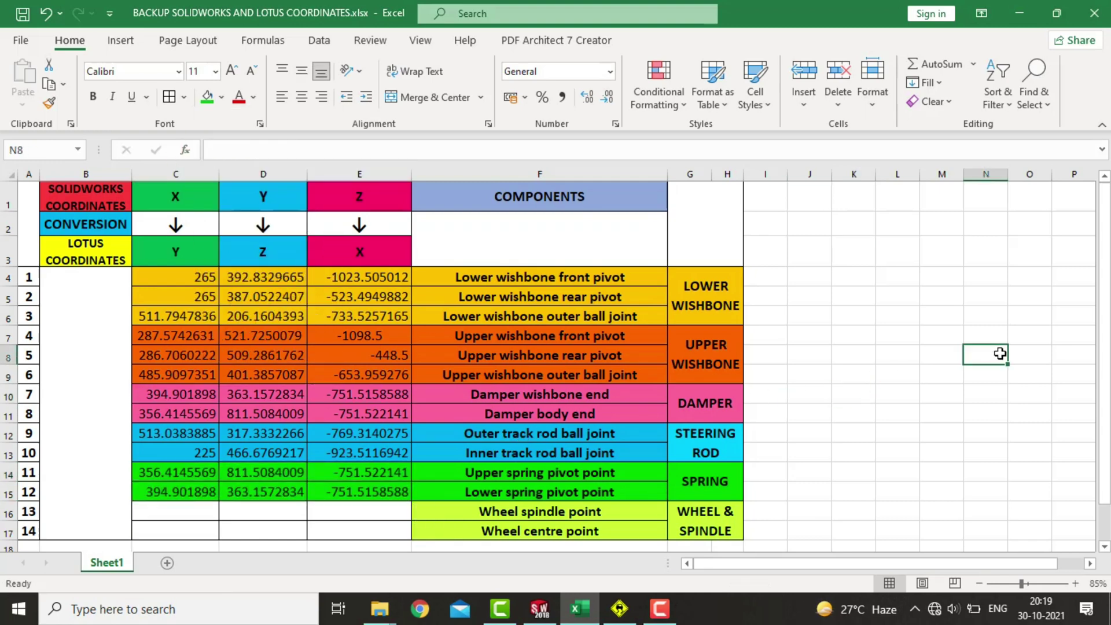
pyautogui.click(387, 493)
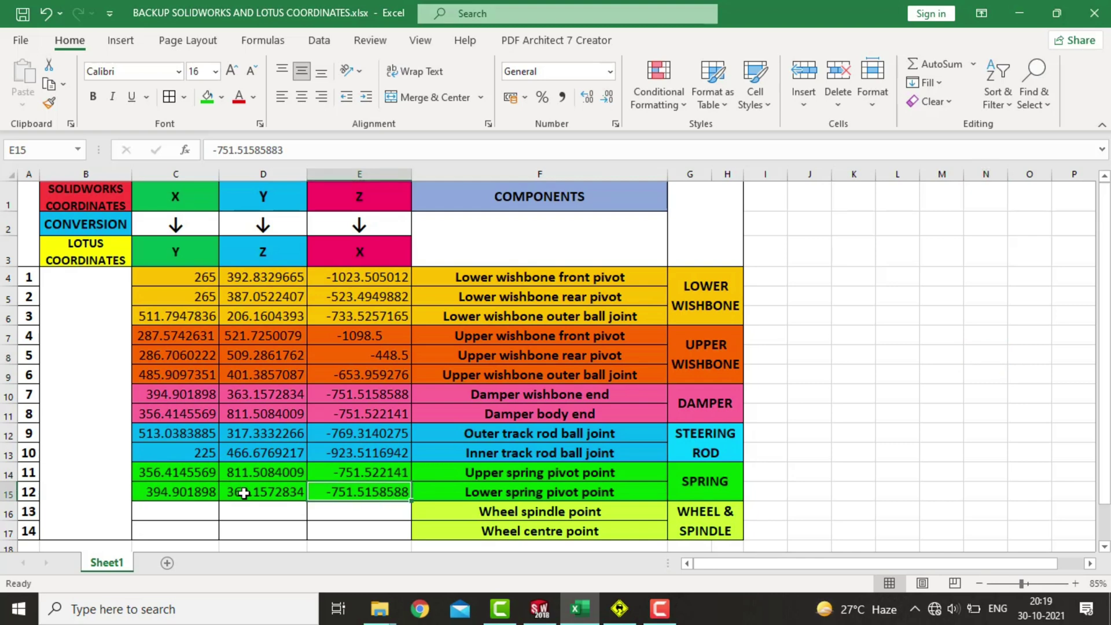
pyautogui.click(255, 491)
# - Select cell C16 for the wheel spindle point, exit the steering sketch in SOLIDWORKS and edit the Knuckle Points and Suspension Points sketch
pyautogui.click(184, 515)
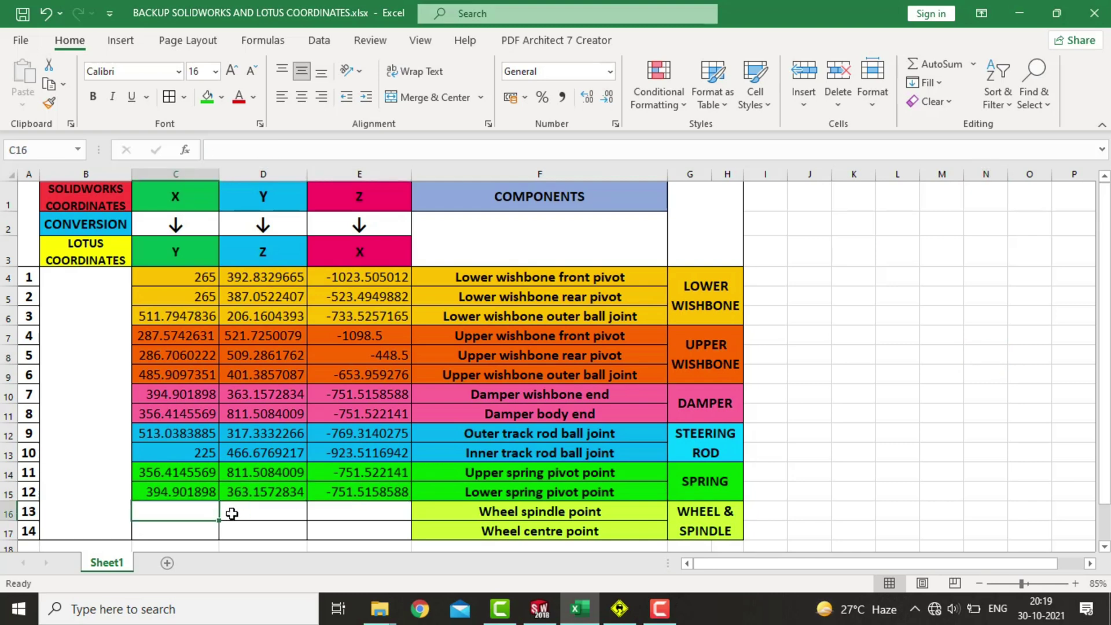
pyautogui.hotkey('alt', 'Tab')
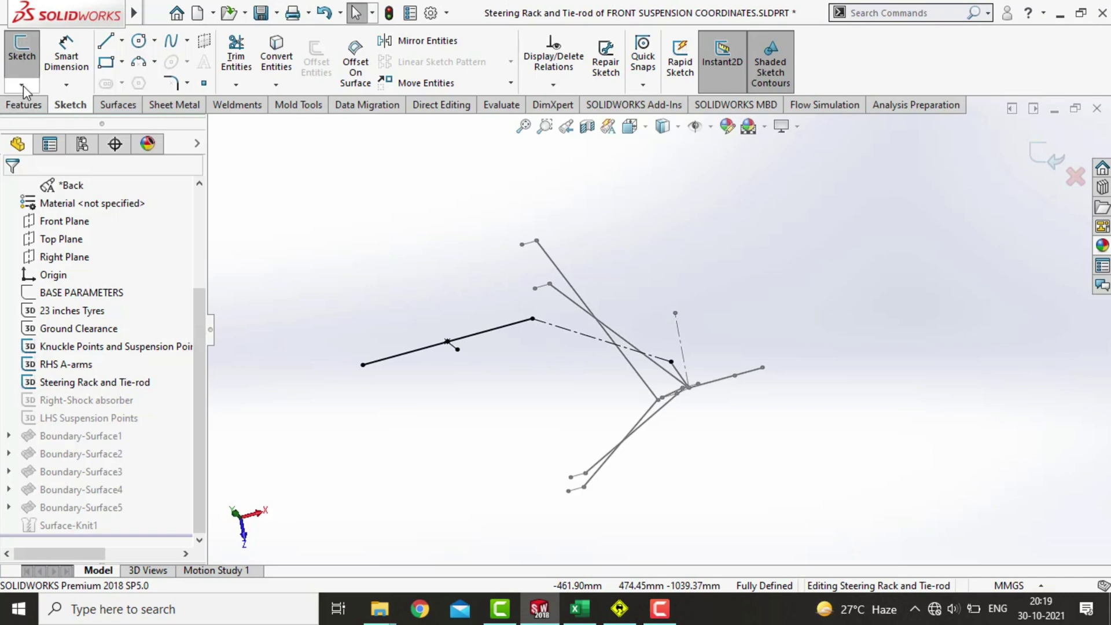
pyautogui.click(22, 55)
pyautogui.click(724, 379)
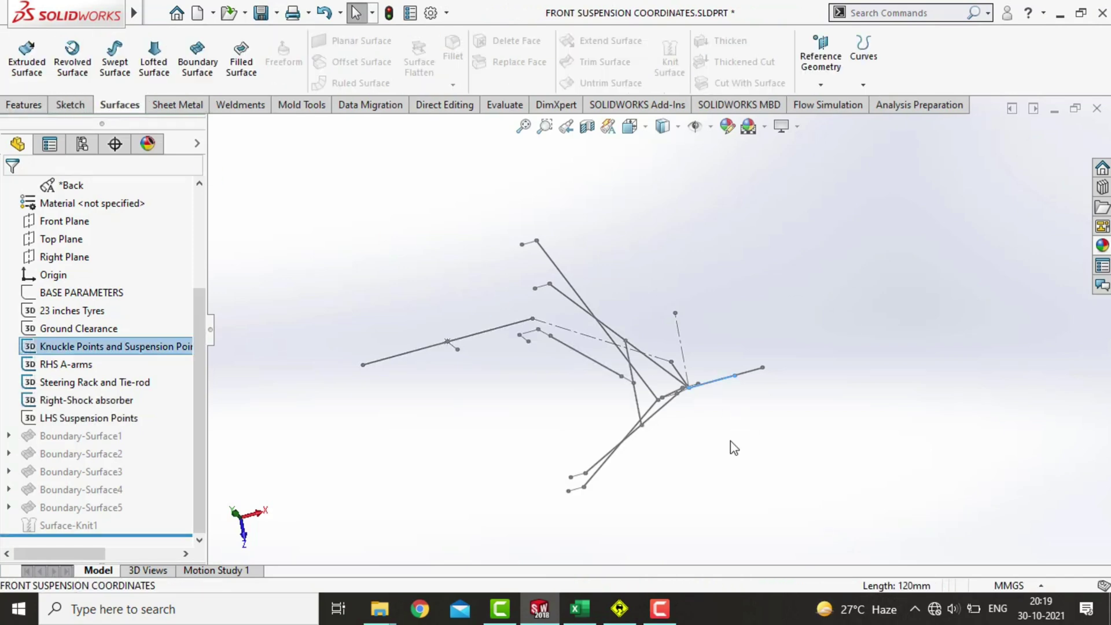
pyautogui.moveTo(731, 446)
pyautogui.mouseDown(button='middle')
pyautogui.moveTo(747, 276)
pyautogui.moveTo(799, 221)
pyautogui.moveTo(710, 219)
pyautogui.moveTo(728, 243)
pyautogui.mouseUp(button='middle')
pyautogui.scroll(3, 196, 288)
pyautogui.rightClick(132, 491)
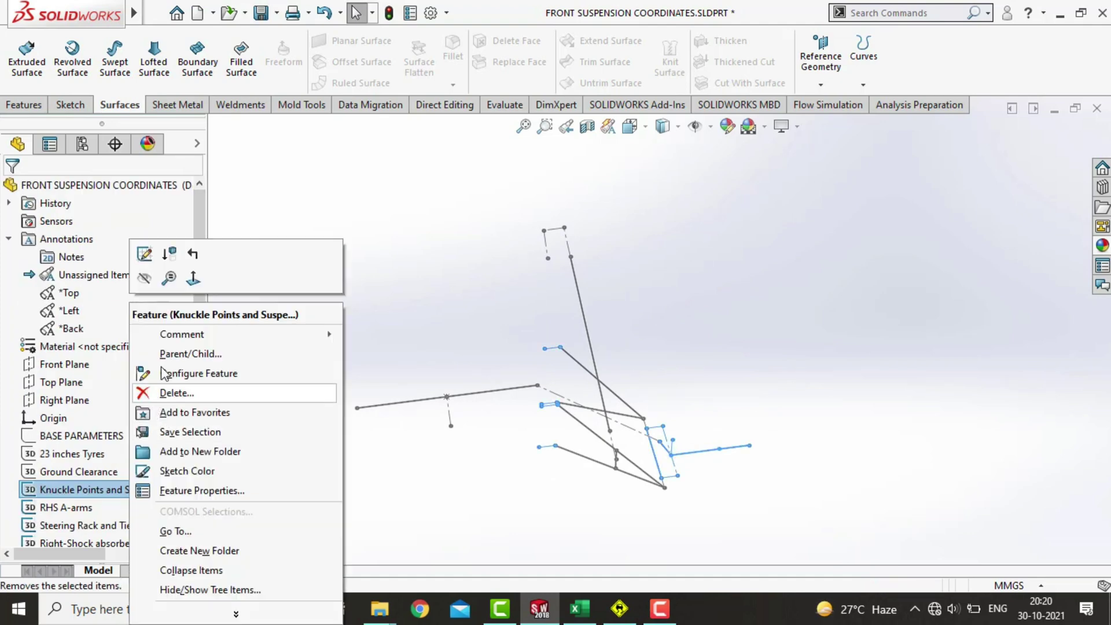
pyautogui.click(150, 255)
# - Check the coordinates of the spindle line's inner end and wheel centre point, and exit the knuckle points sketch
pyautogui.moveTo(727, 506)
pyautogui.mouseDown(button='middle')
pyautogui.moveTo(697, 460)
pyautogui.moveTo(654, 440)
pyautogui.mouseUp(button='middle')
pyautogui.click(652, 430)
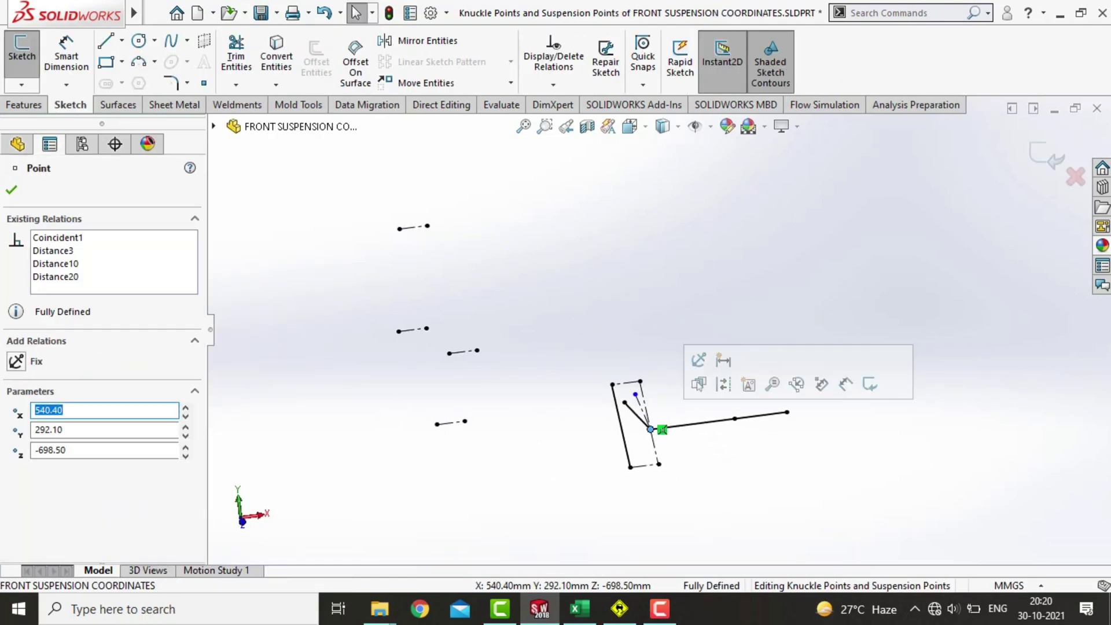
pyautogui.click(735, 418)
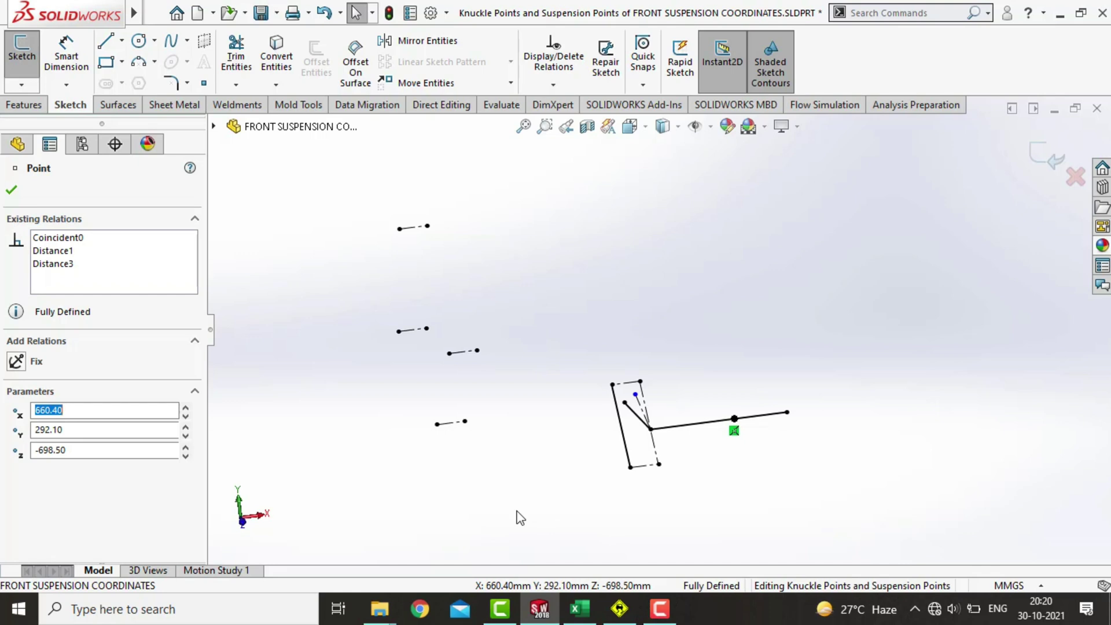
pyautogui.click(21, 85)
pyautogui.click(33, 103)
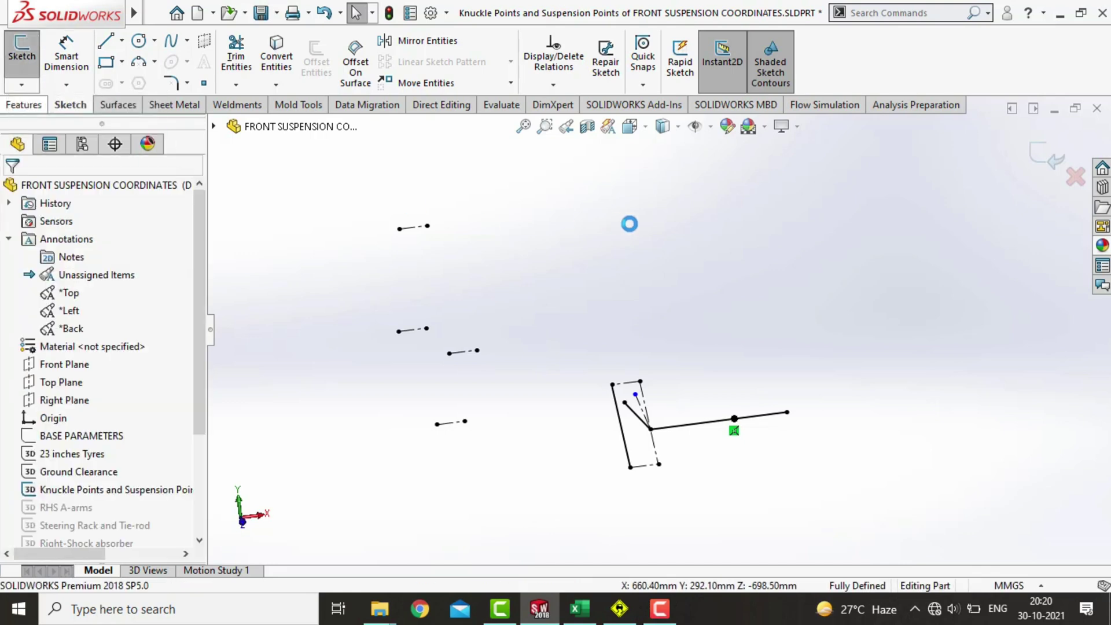
# - Collapse the Annotations folder and show the 23 inches Tyres sketch to locate the wheel centre on the spindle line
pyautogui.click(9, 239)
pyautogui.click(64, 365)
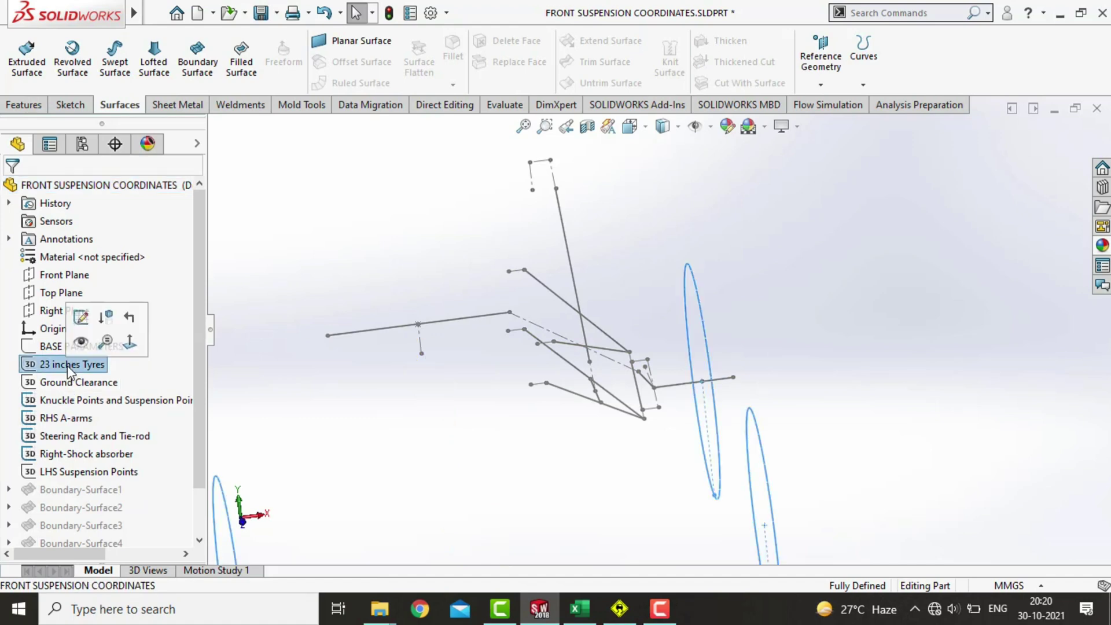
pyautogui.click(110, 343)
pyautogui.click(683, 449)
pyautogui.moveTo(683, 449); pyautogui.dragTo(694, 450, button='middle')
pyautogui.scroll(-3, 682, 392)
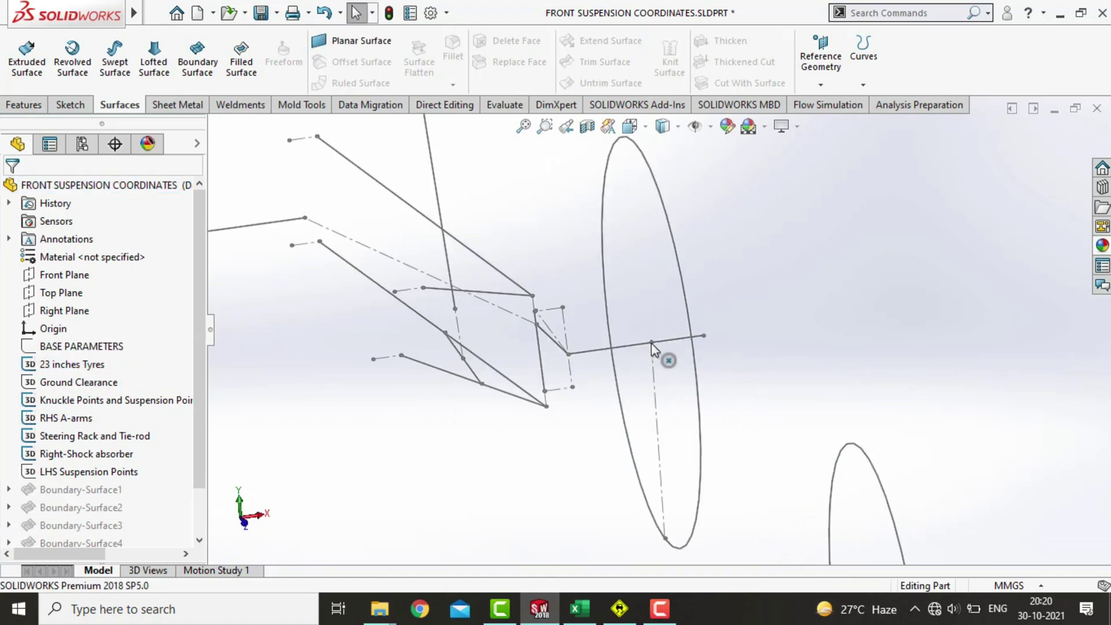
pyautogui.click(670, 544)
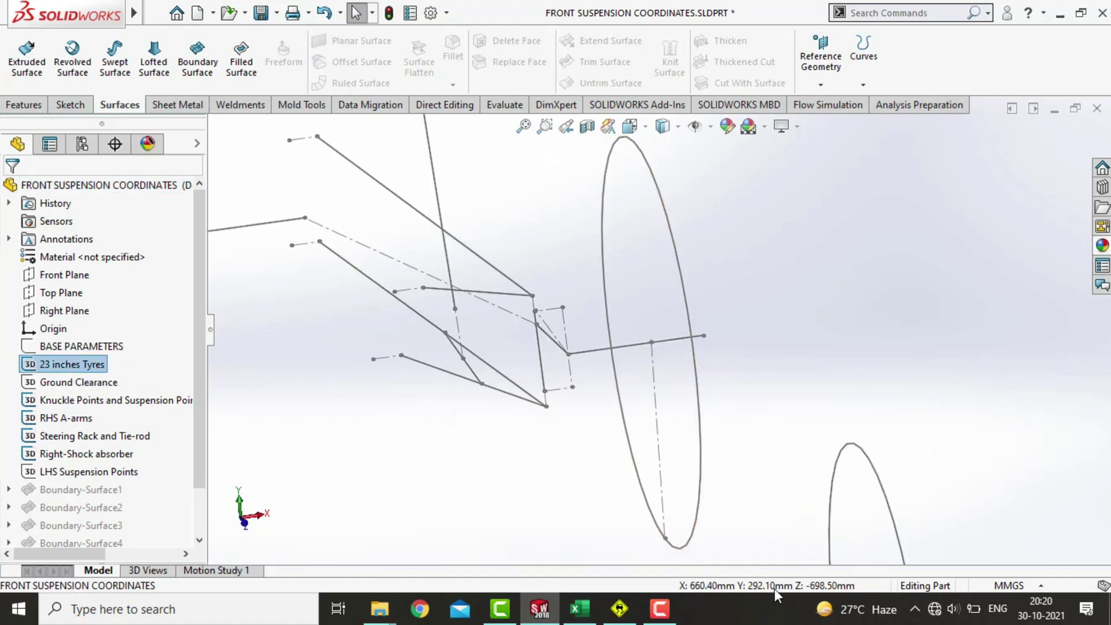
# - Edit the spindle line's sketch and transfer the wheel centre point's X coordinate, 660.4, into cell C17 in Excel
pyautogui.click(589, 352)
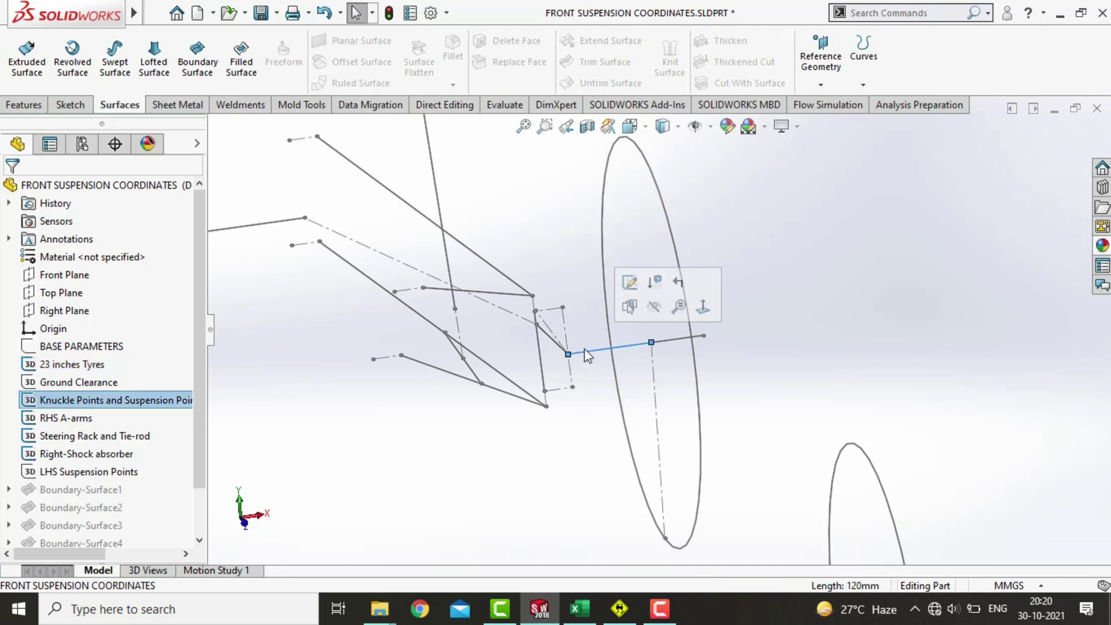
pyautogui.click(629, 284)
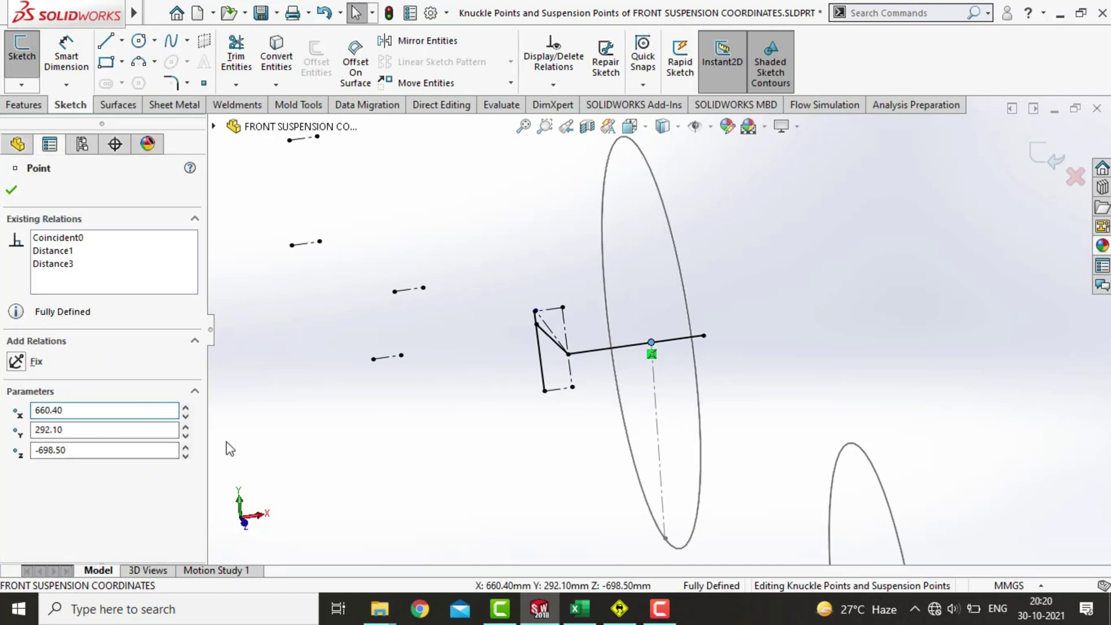
pyautogui.hotkey('alt', 'Tab')
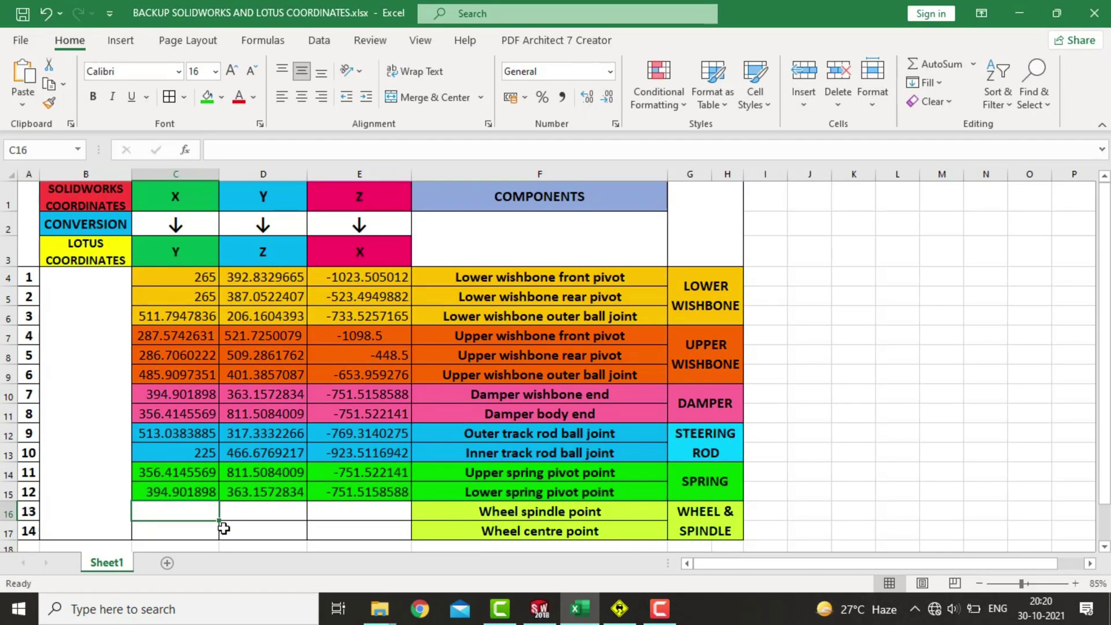
pyautogui.click(202, 534)
pyautogui.write('660.4')
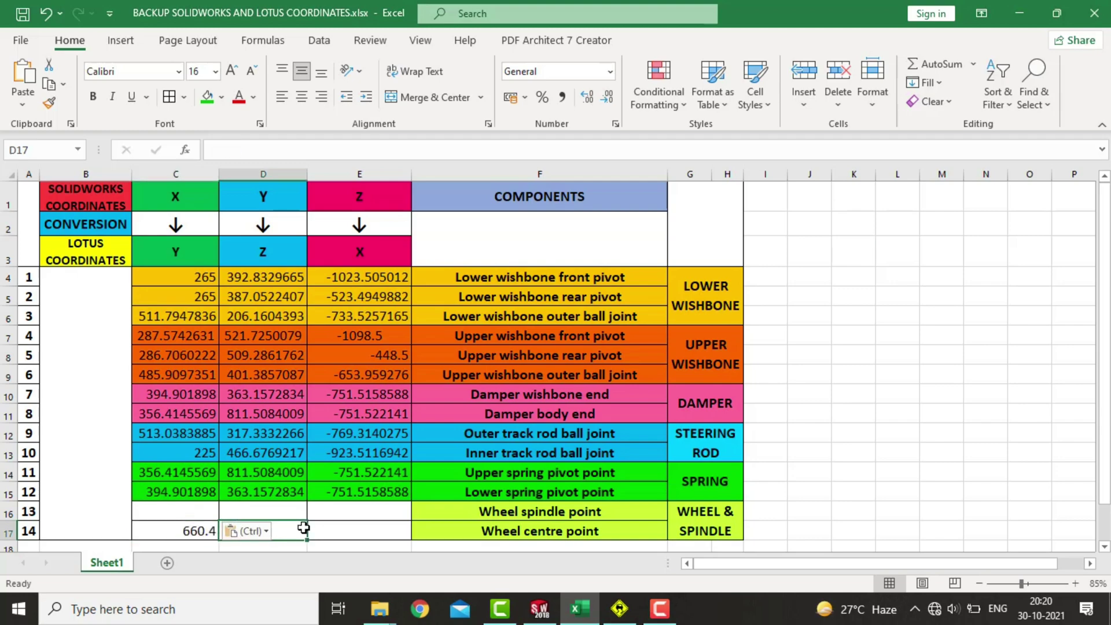
# - Copy the wheel centre point's Y and Z coordinates, 292.1 and -698.5, from SOLIDWORKS into Excel cells D17 and E17
pyautogui.hotkey('alt', 'Tab')
pyautogui.doubleClick(89, 429)
pyautogui.hotkey('ctrl', 'c')
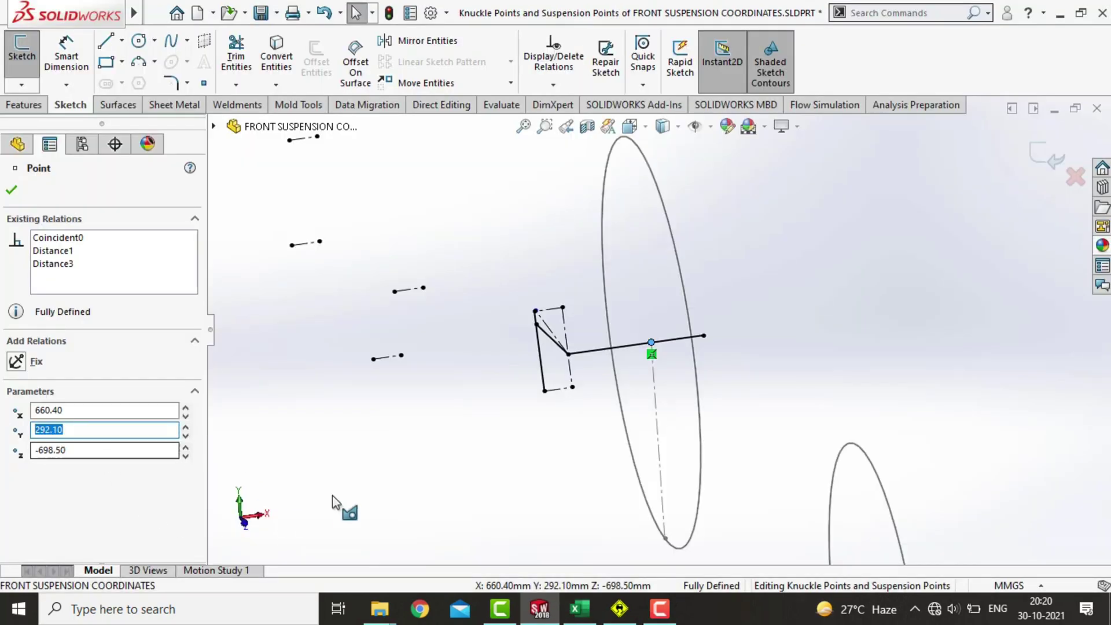
pyautogui.hotkey('alt', 'Tab')
pyautogui.click(280, 524)
pyautogui.hotkey('ctrl', 'v')
pyautogui.hotkey('alt', 'Tab')
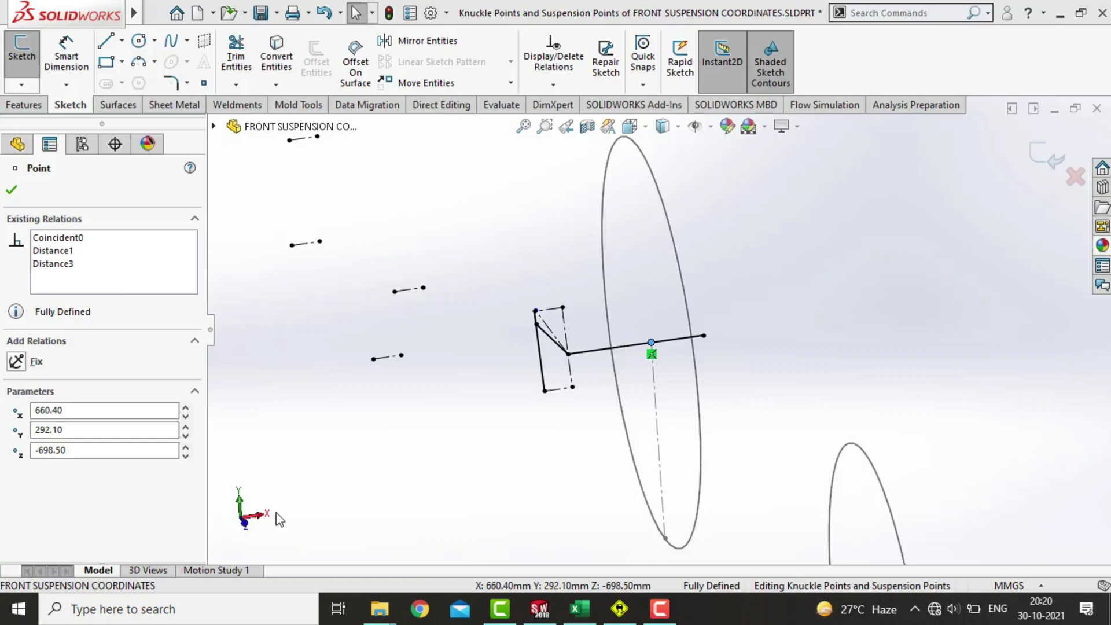
pyautogui.moveTo(105, 451); pyautogui.dragTo(2, 452)
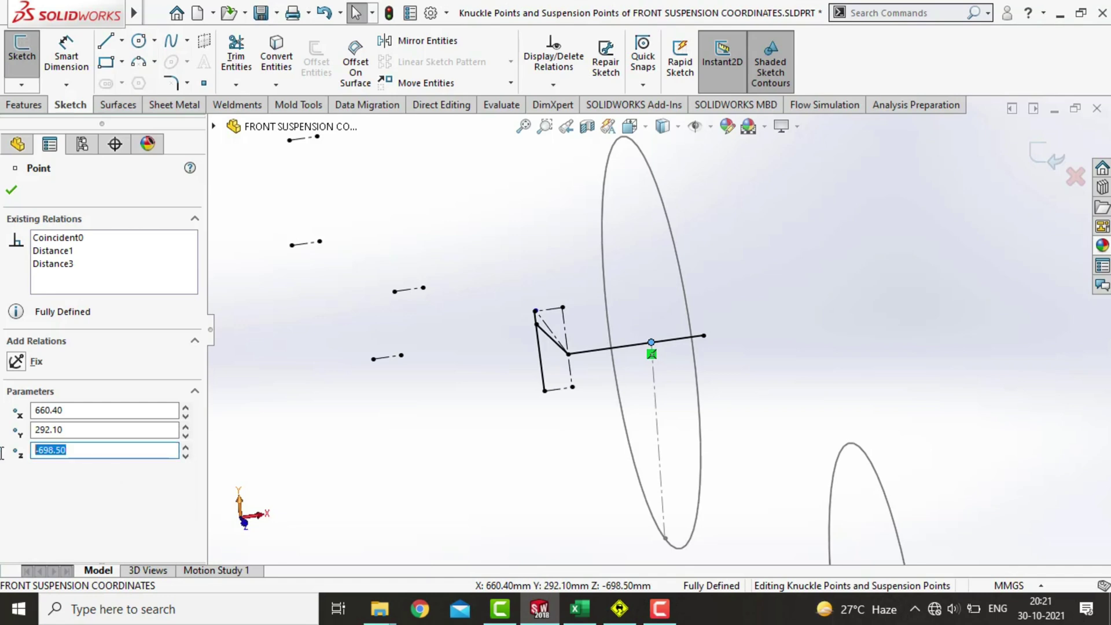
pyautogui.hotkey('ctrl', 'c')
pyautogui.hotkey('alt', 'Tab')
pyautogui.hotkey('ctrl', 'v')
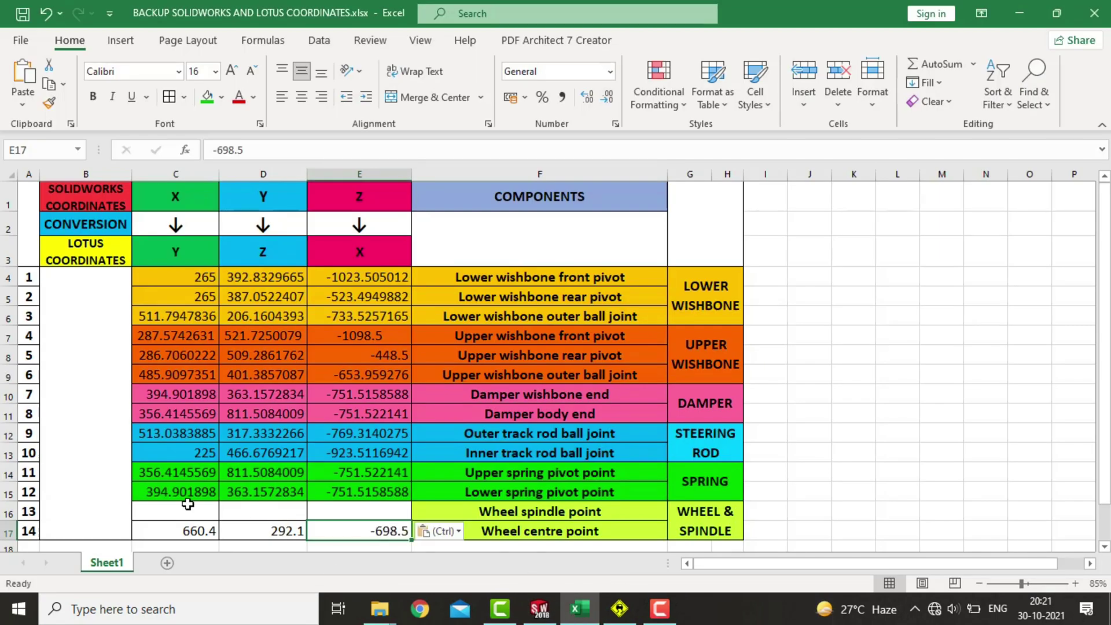
# - Select the spindle line's inner end in SOLIDWORKS and fill its matching Y and Z values from D17:E17 up into D16:E16 in Excel
pyautogui.hotkey('alt', 'Tab')
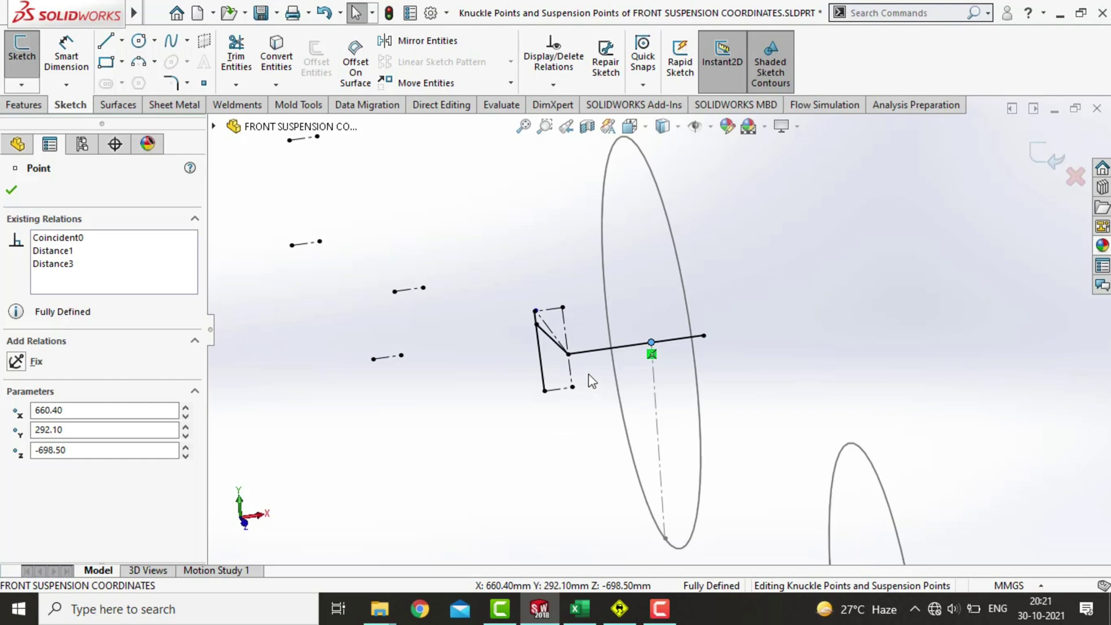
pyautogui.click(568, 354)
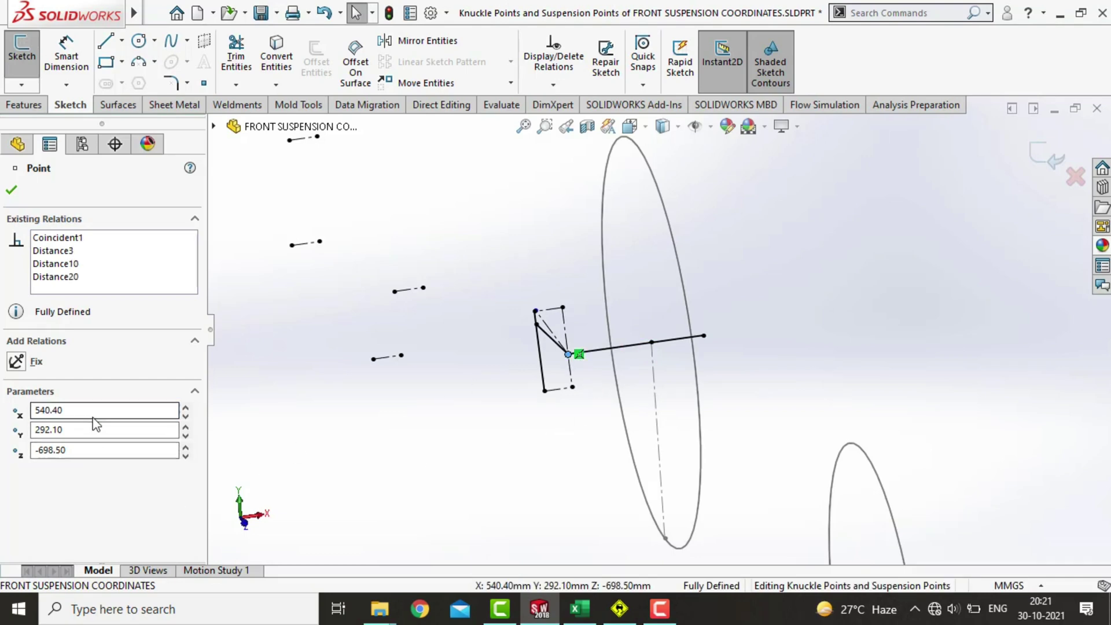
pyautogui.hotkey('alt', 'Tab')
pyautogui.hotkey('alt', 'Tab')
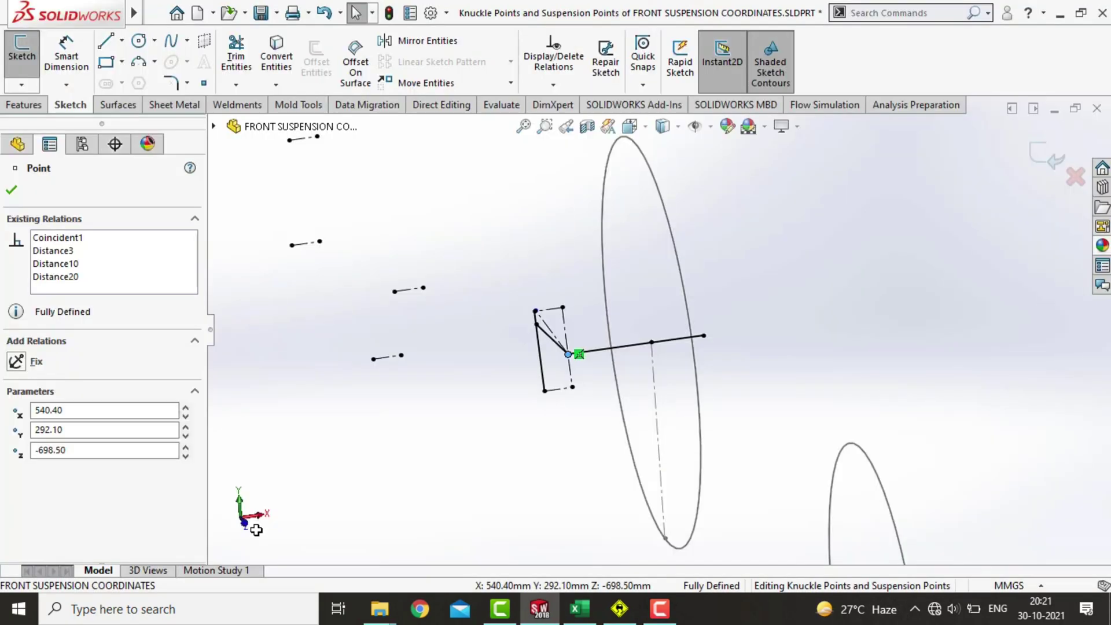
pyautogui.hotkey('alt', 'Tab')
pyautogui.moveTo(268, 531); pyautogui.dragTo(412, 511)
# - Copy the wheel spindle point's X coordinate, 540.4, from SOLIDWORKS into Excel cell C16
pyautogui.click(182, 516)
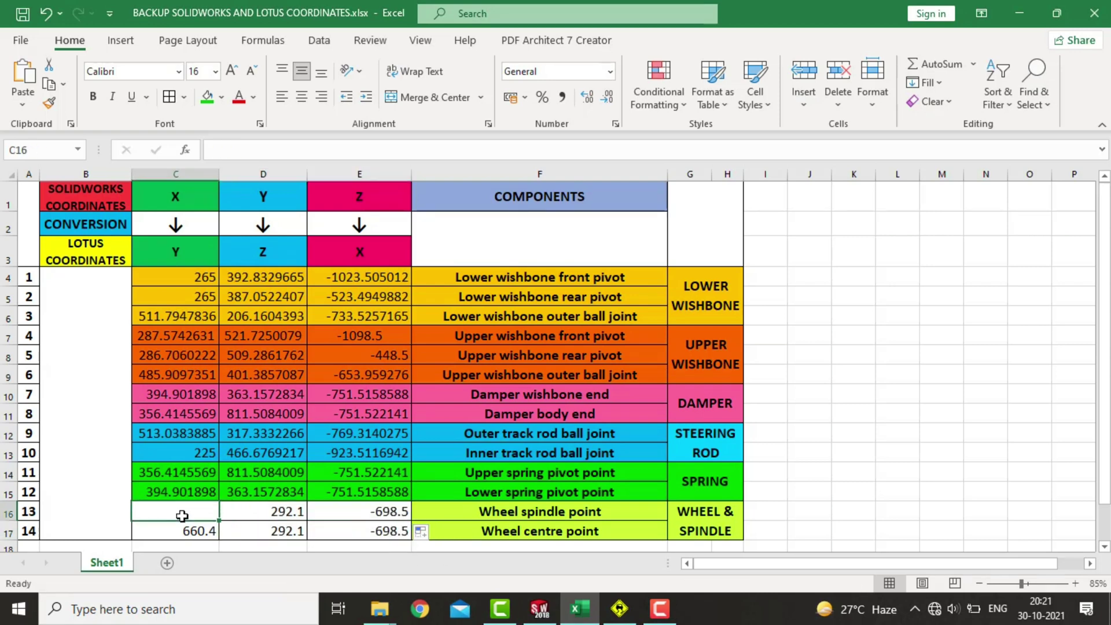
pyautogui.hotkey('alt', 'Tab')
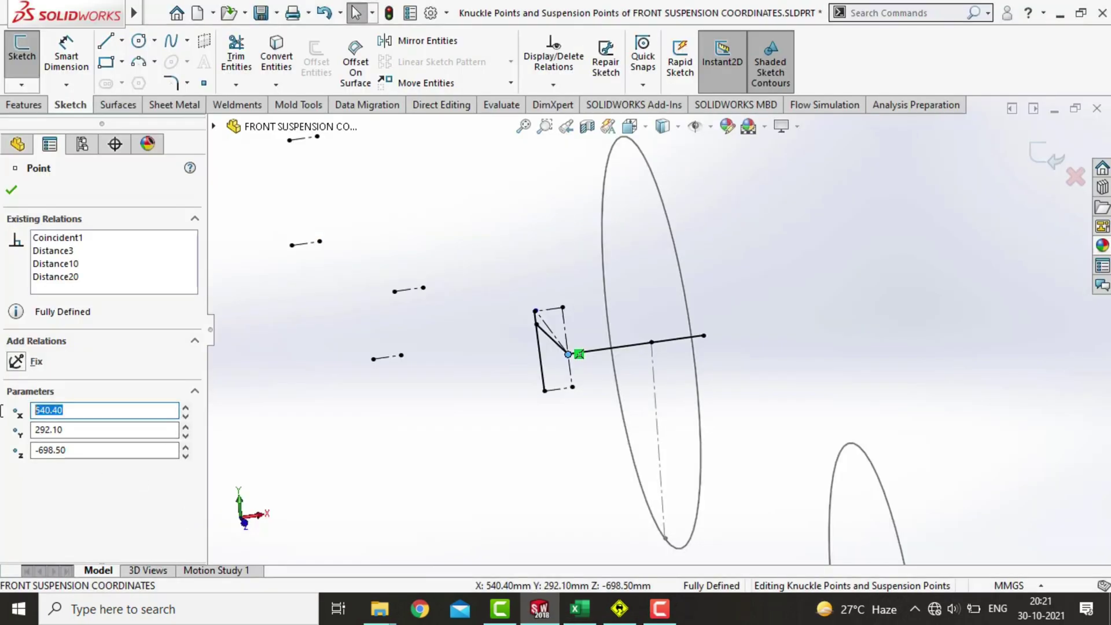
pyautogui.hotkey('alt', 'Tab')
pyautogui.hotkey('ctrl', 'v')
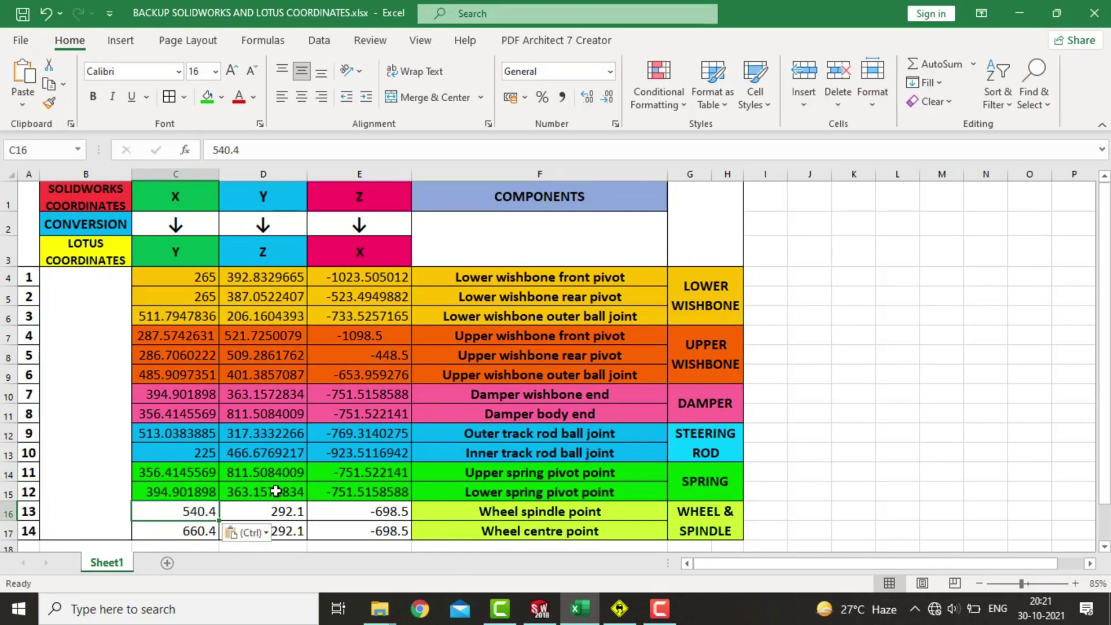
# - Fill the wheel and spindle coordinate cells C16:E17 with the lime green used for their component rows
pyautogui.moveTo(174, 512); pyautogui.dragTo(371, 531)
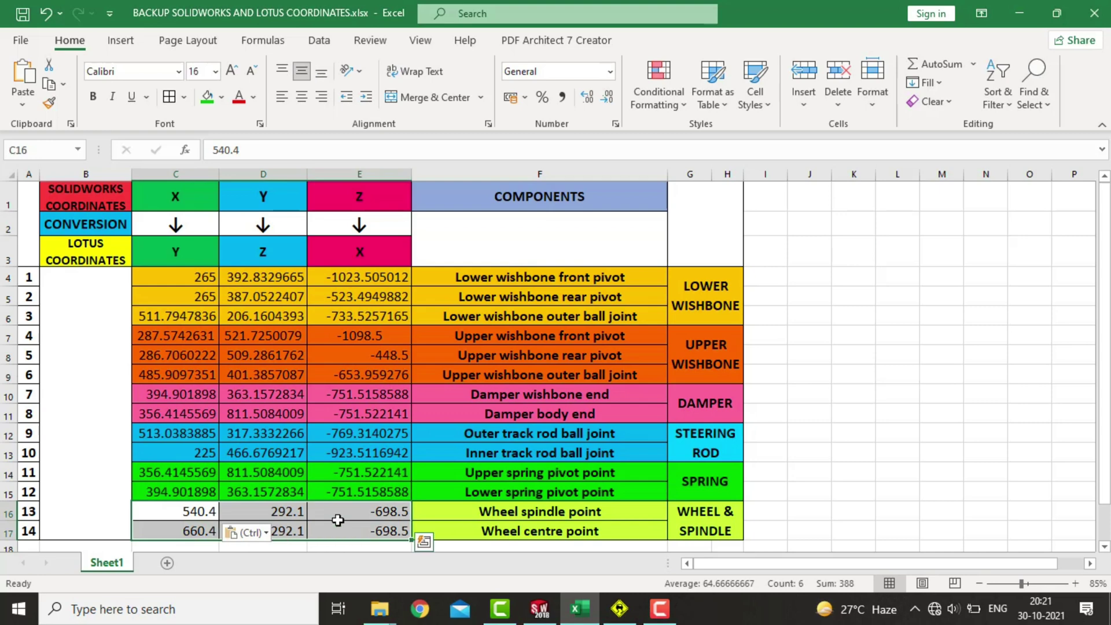
pyautogui.click(221, 97)
pyautogui.click(262, 296)
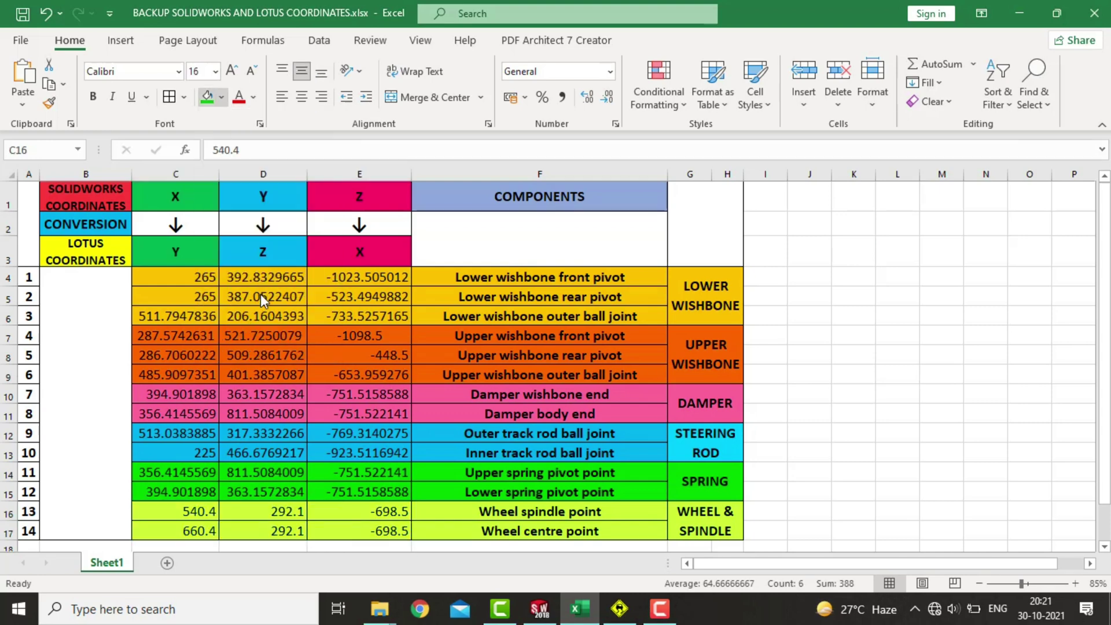
pyautogui.click(939, 341)
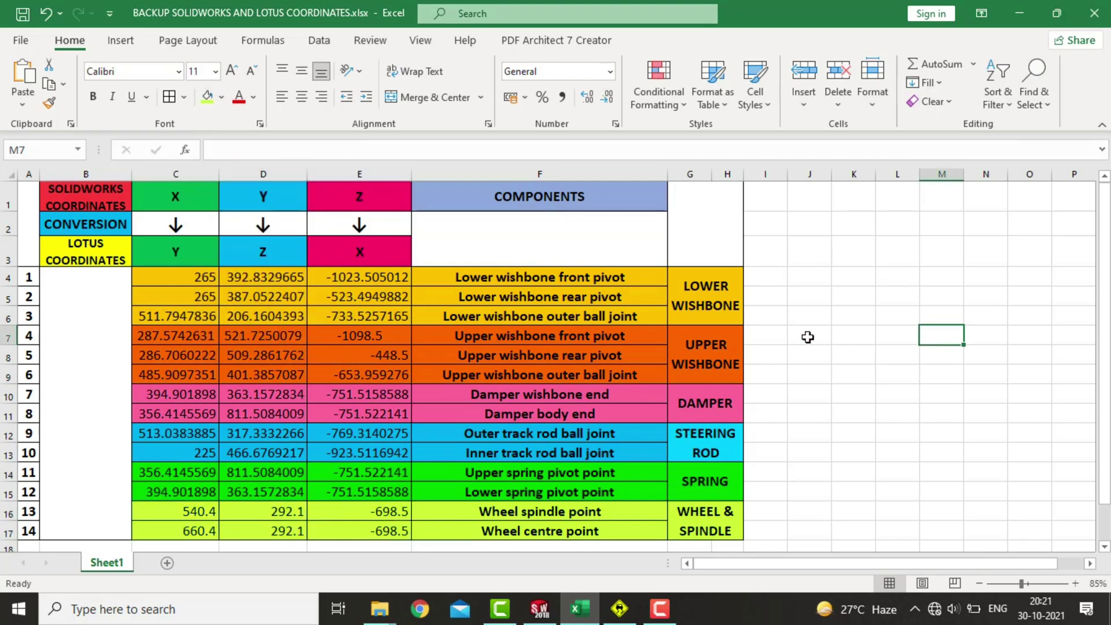
# - Make all the coordinate values in C4:E17 bold
pyautogui.click(386, 323)
pyautogui.moveTo(168, 278); pyautogui.dragTo(389, 530)
pyautogui.click(93, 96)
pyautogui.click(989, 324)
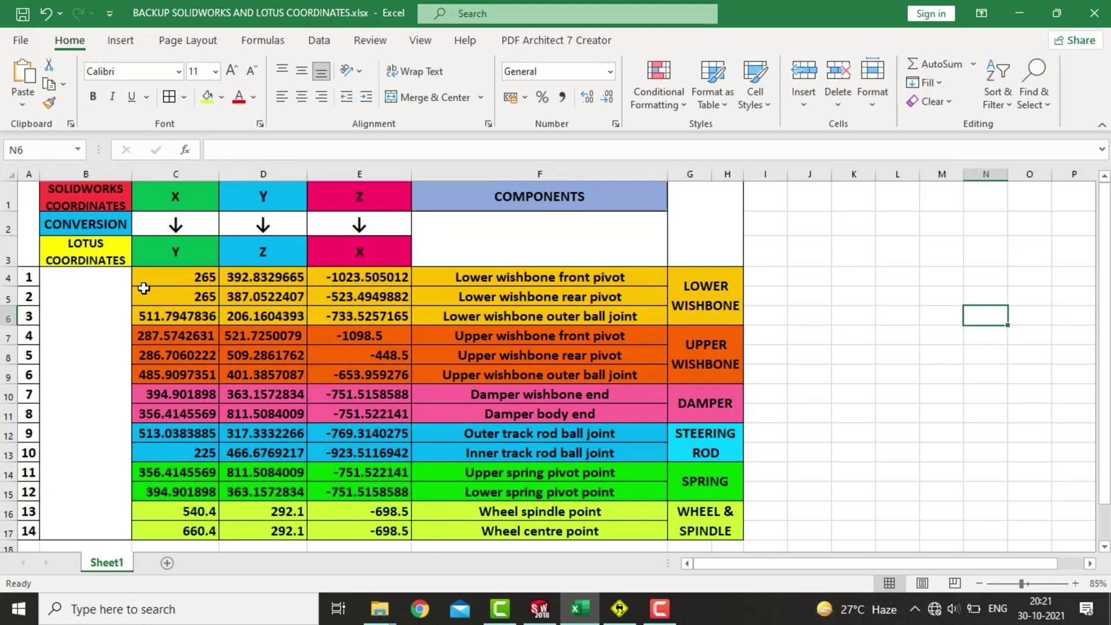
# - Centre the coordinate values in C4:E17 both vertically and horizontally
pyautogui.moveTo(144, 288); pyautogui.dragTo(389, 531)
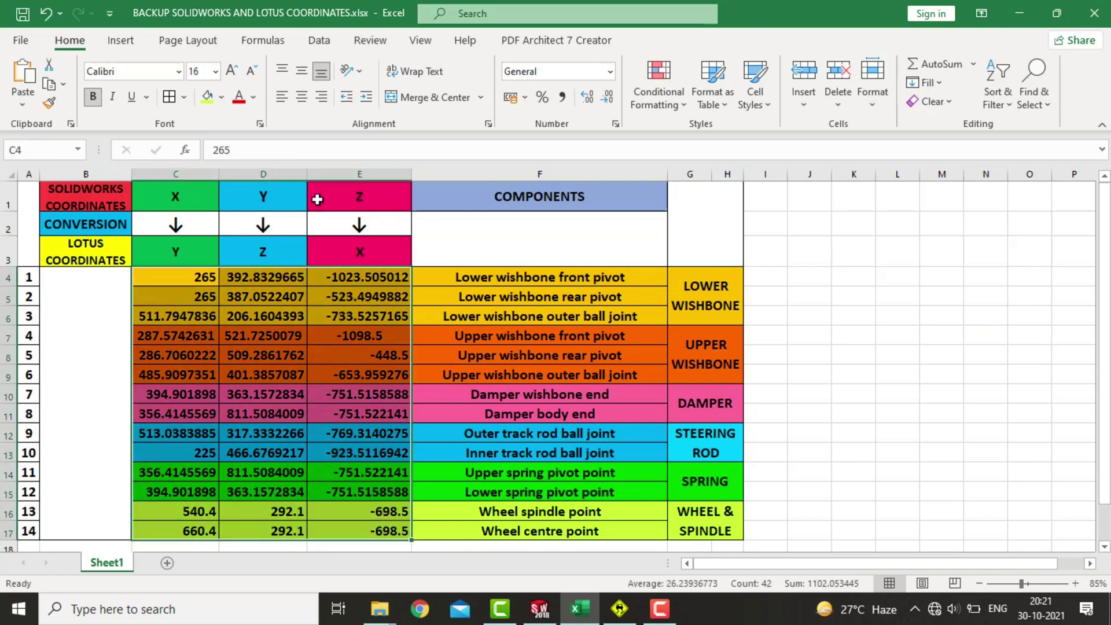
pyautogui.click(301, 70)
pyautogui.click(301, 97)
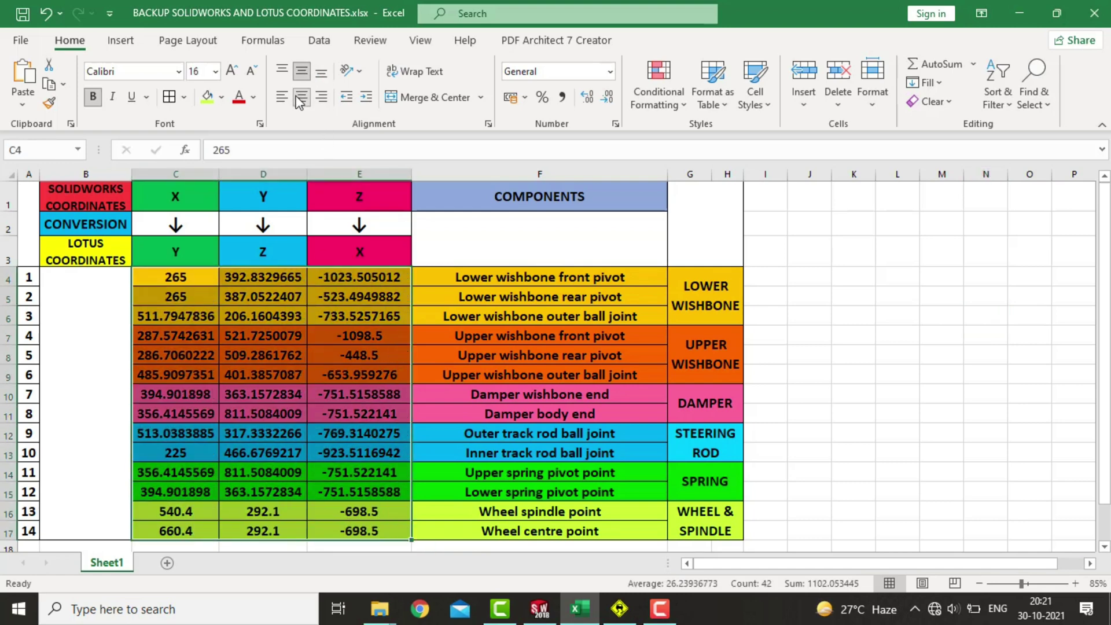
# - Format the coordinate values in C4:E17 to show three decimal places
pyautogui.click(608, 98)
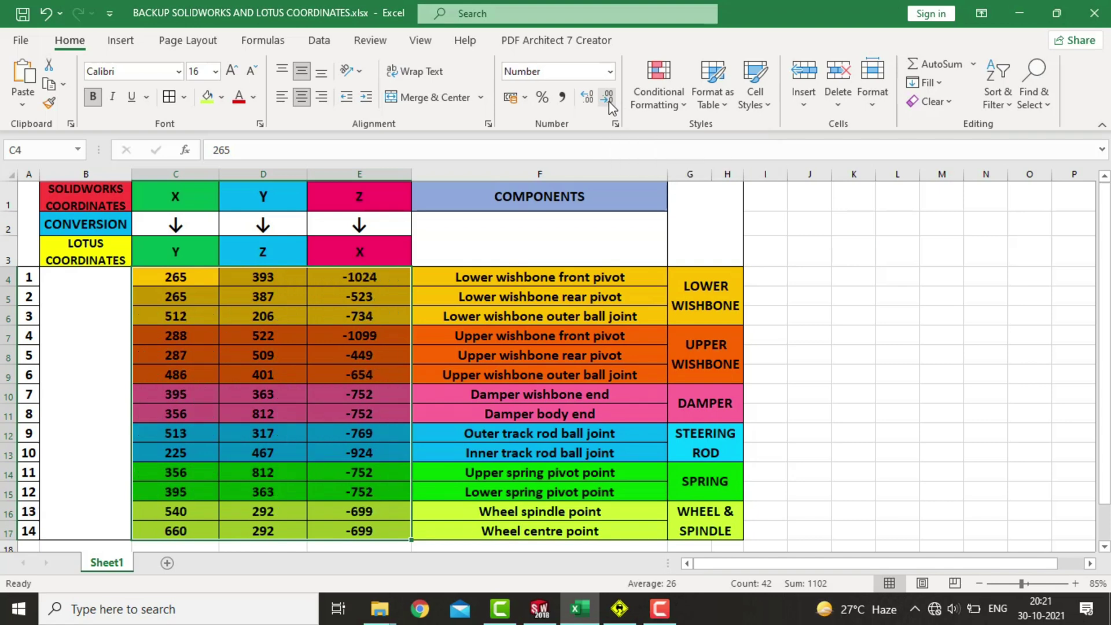
pyautogui.click(587, 98)
pyautogui.click(587, 98)
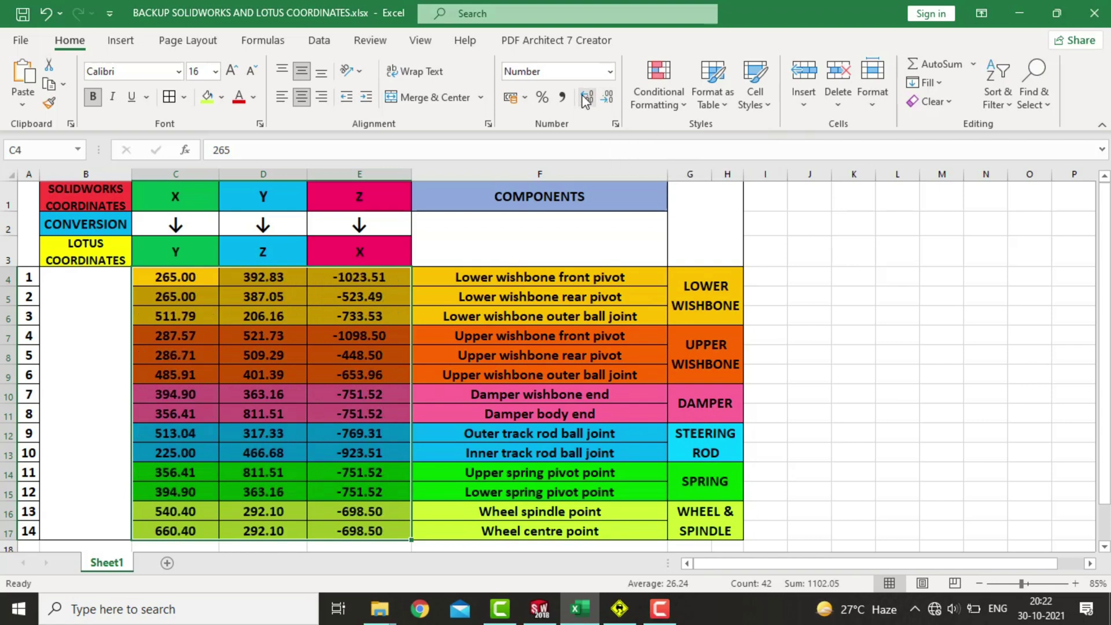
pyautogui.click(586, 98)
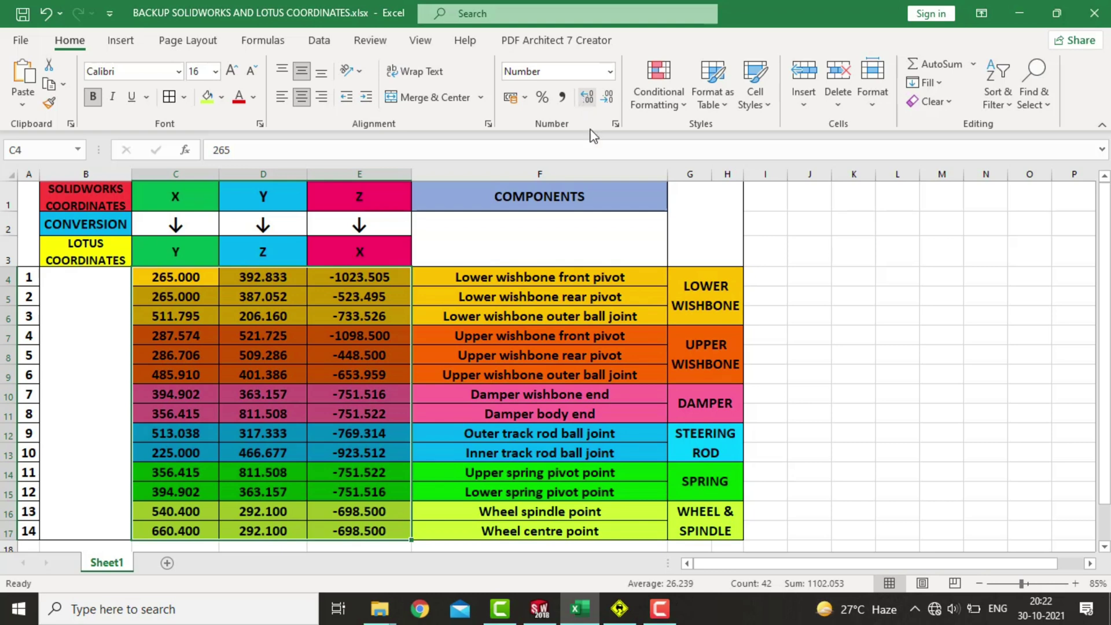
pyautogui.click(853, 300)
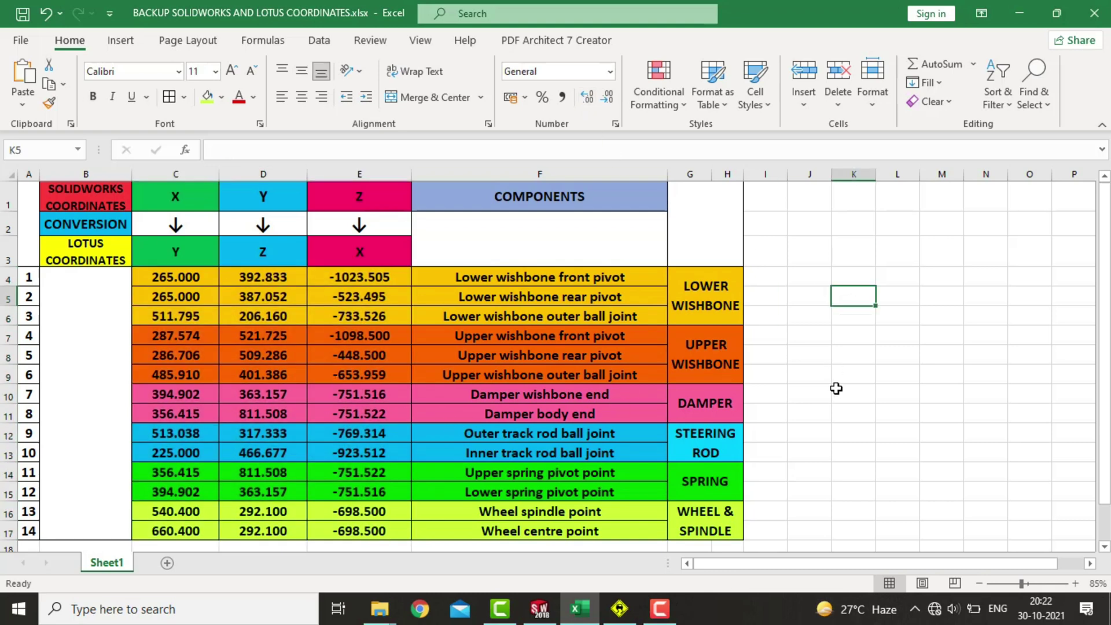